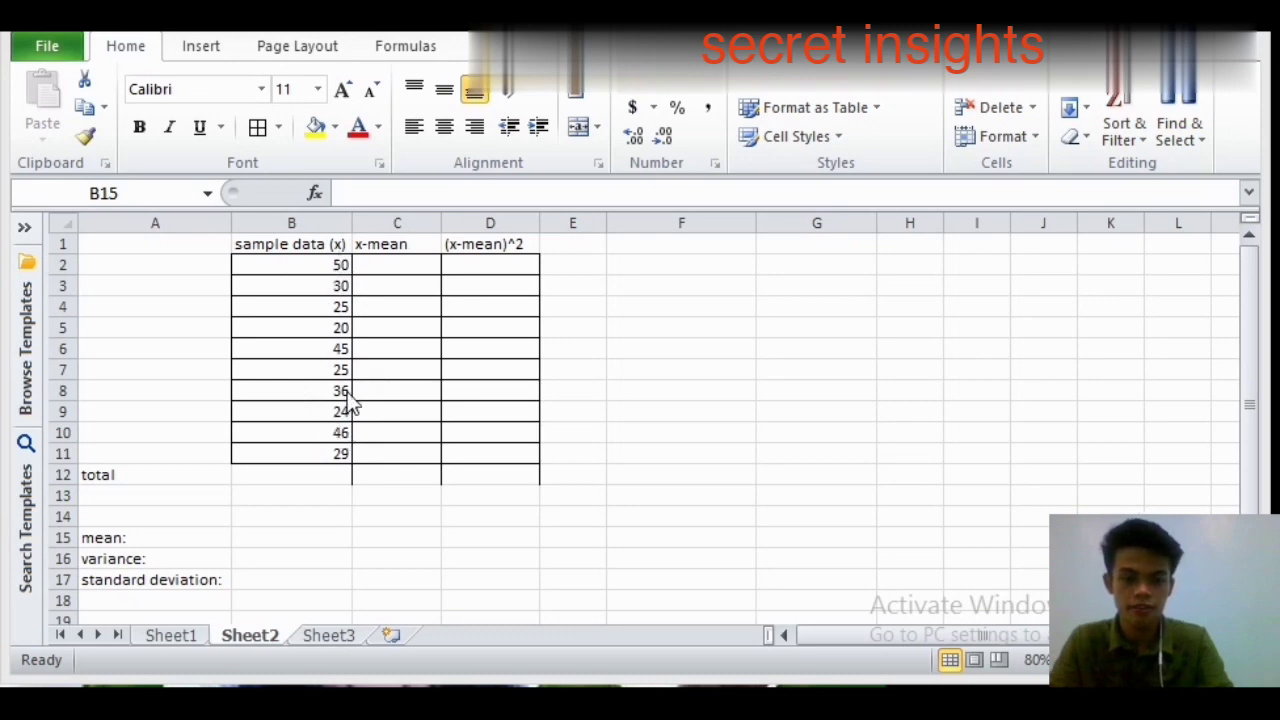
- Calculate the mean of the sample data in cell B15 with the formula =AVERAGE(B2:B14)
{"action": "left_click", "coordinate": [115, 533]}
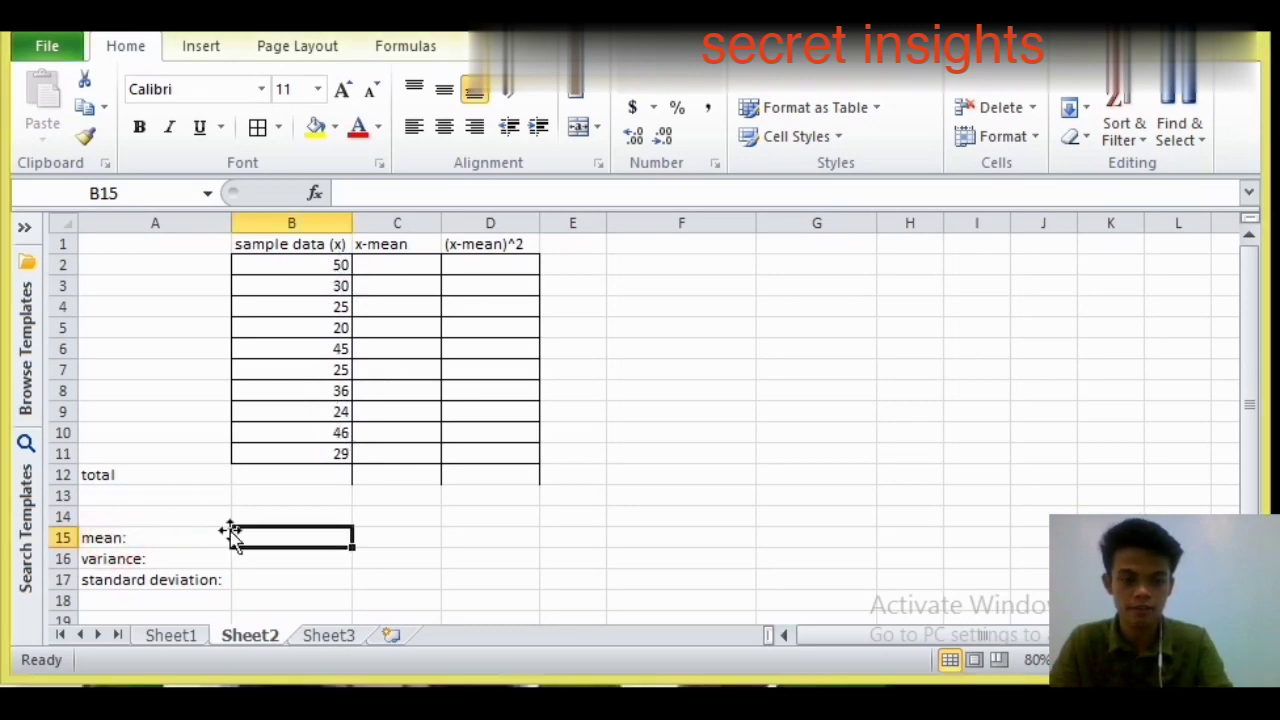
{"action": "left_click", "coordinate": [276, 537]}
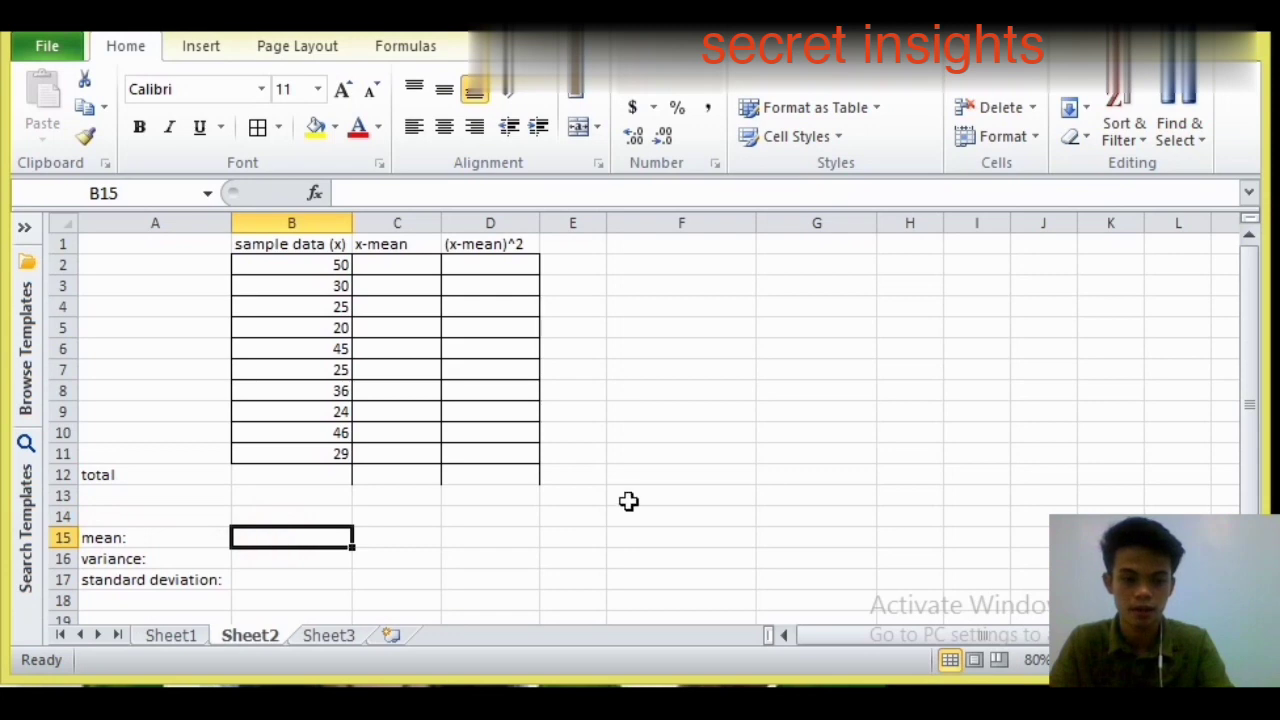
{"action": "left_click", "coordinate": [1086, 107]}
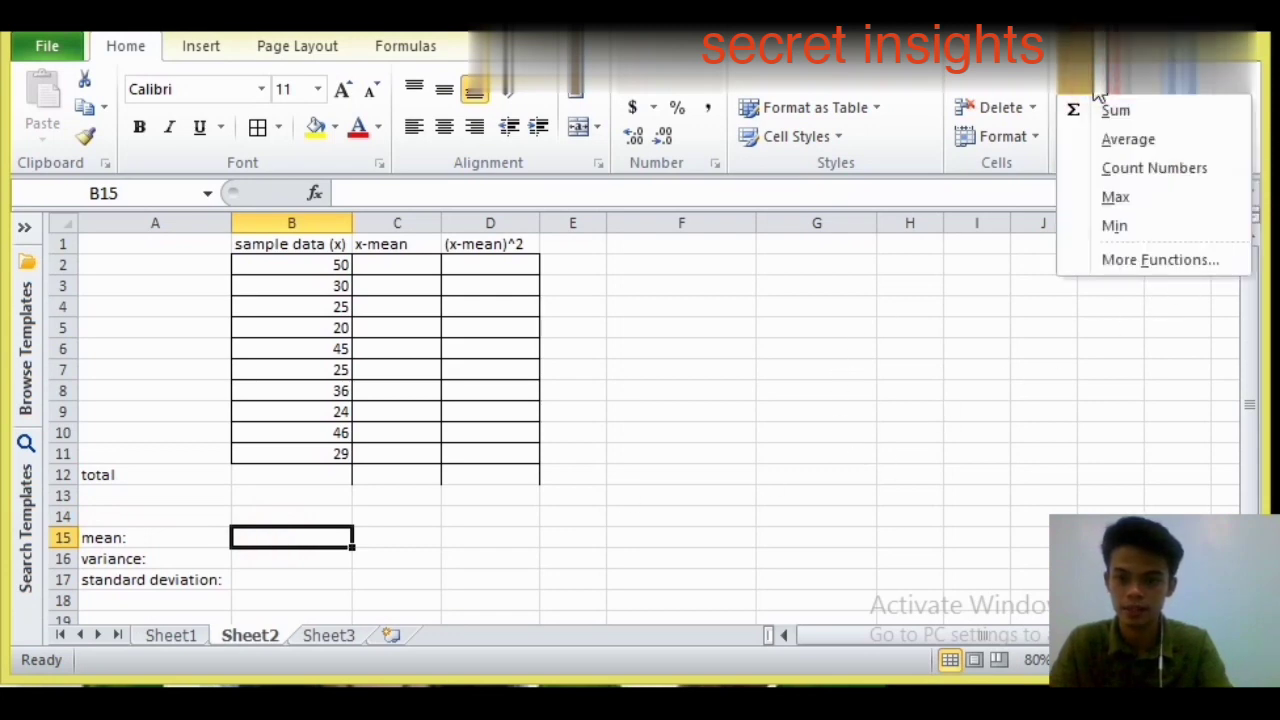
{"action": "left_click", "coordinate": [1128, 140]}
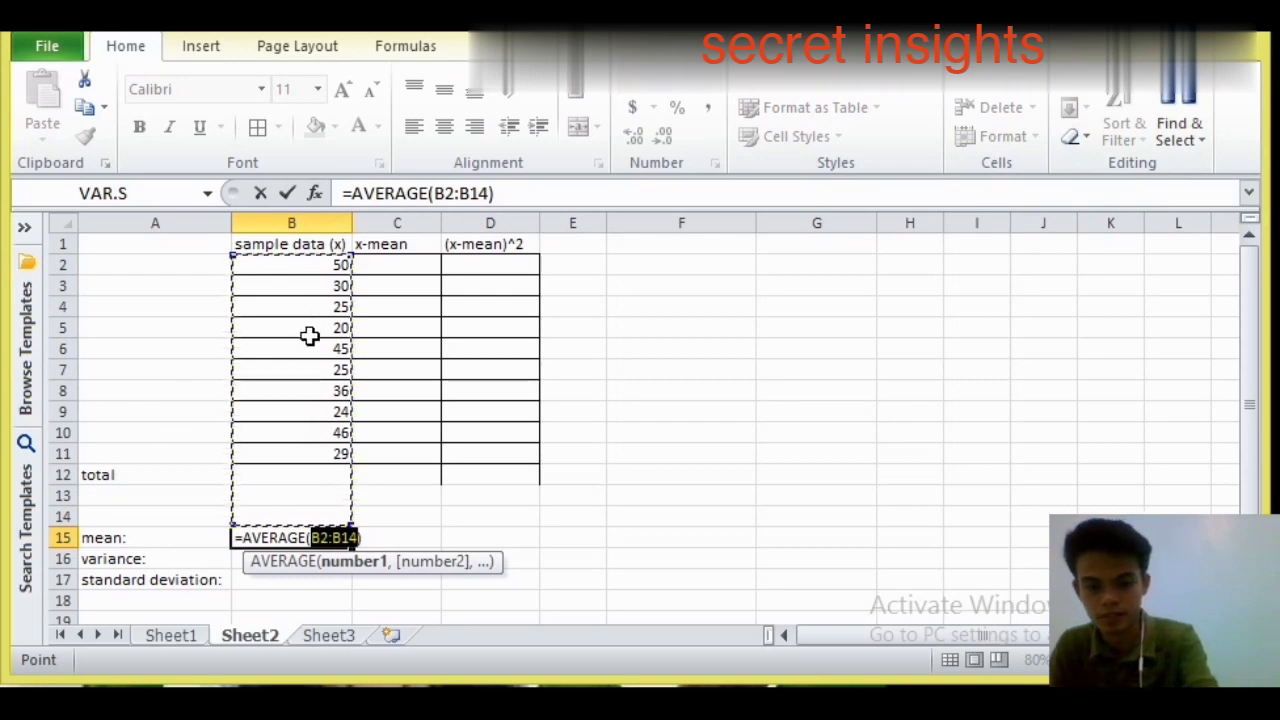
{"action": "key", "text": "Return"}
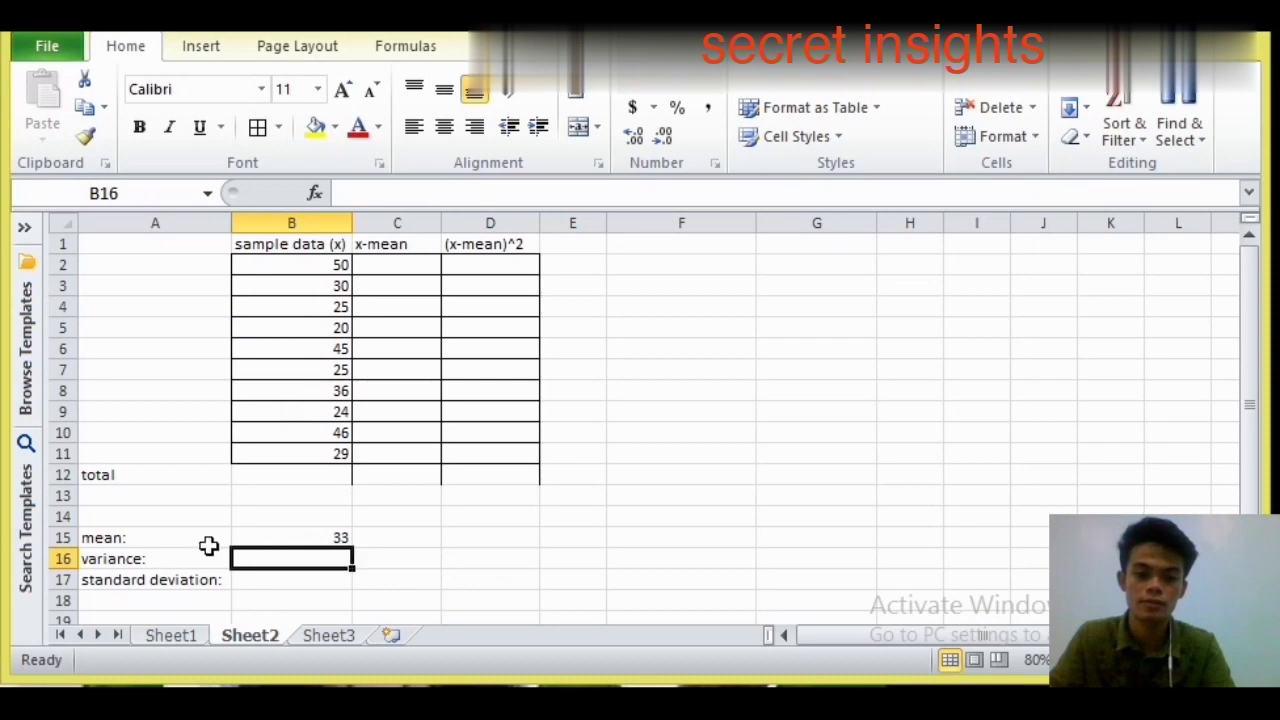
{"action": "left_click", "coordinate": [297, 538]}
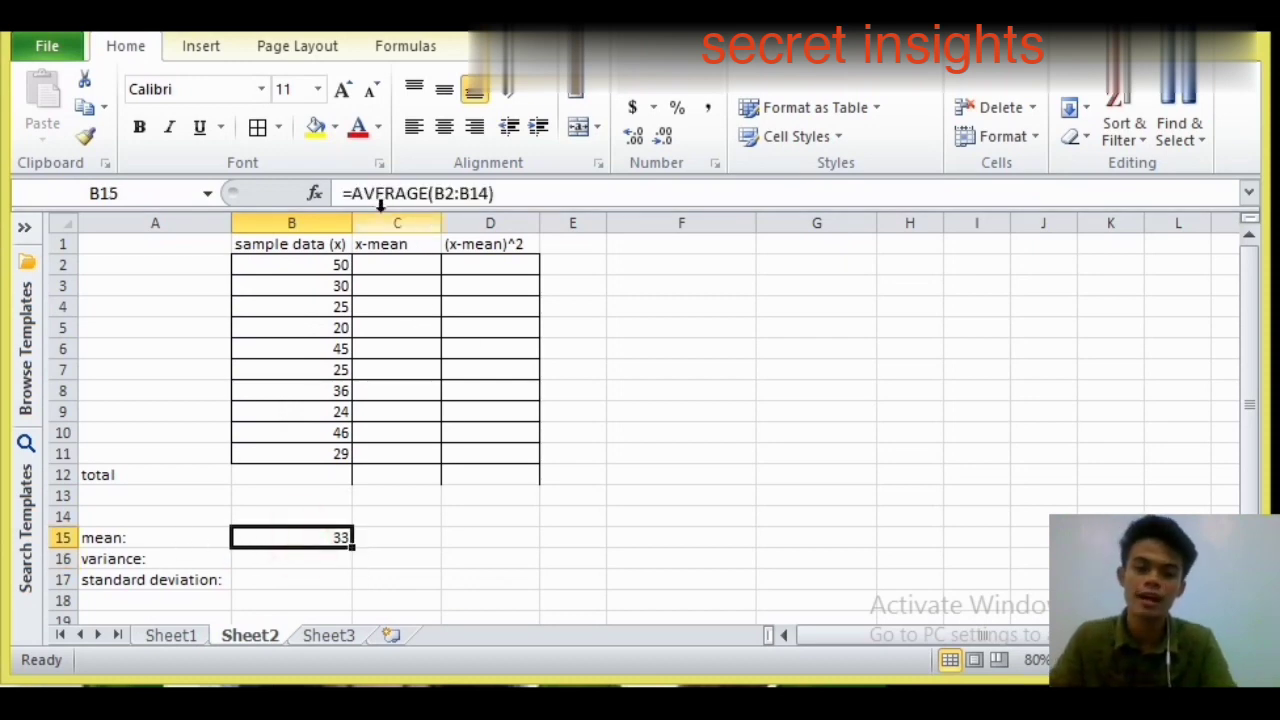
- Enter =B2-$B$15 in cell C2 to subtract the mean, as an absolute reference, from the first sample value
{"action": "left_click", "coordinate": [320, 265]}
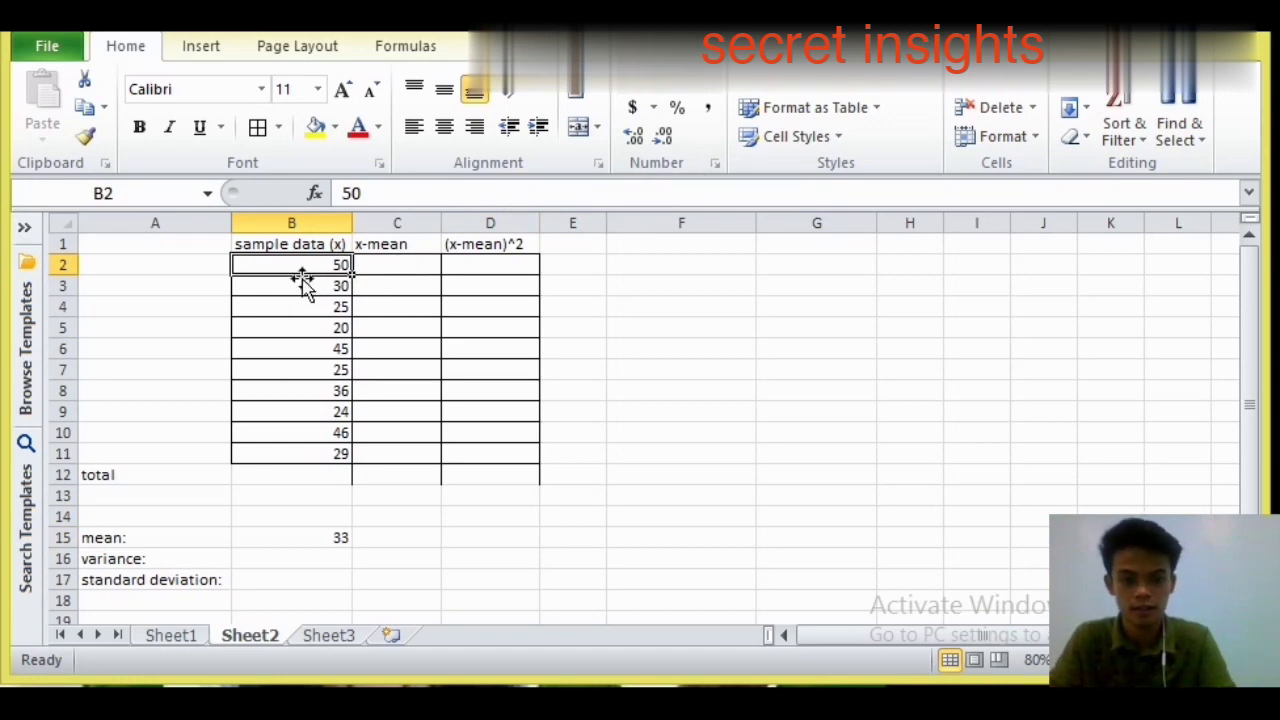
{"action": "left_click", "coordinate": [414, 264]}
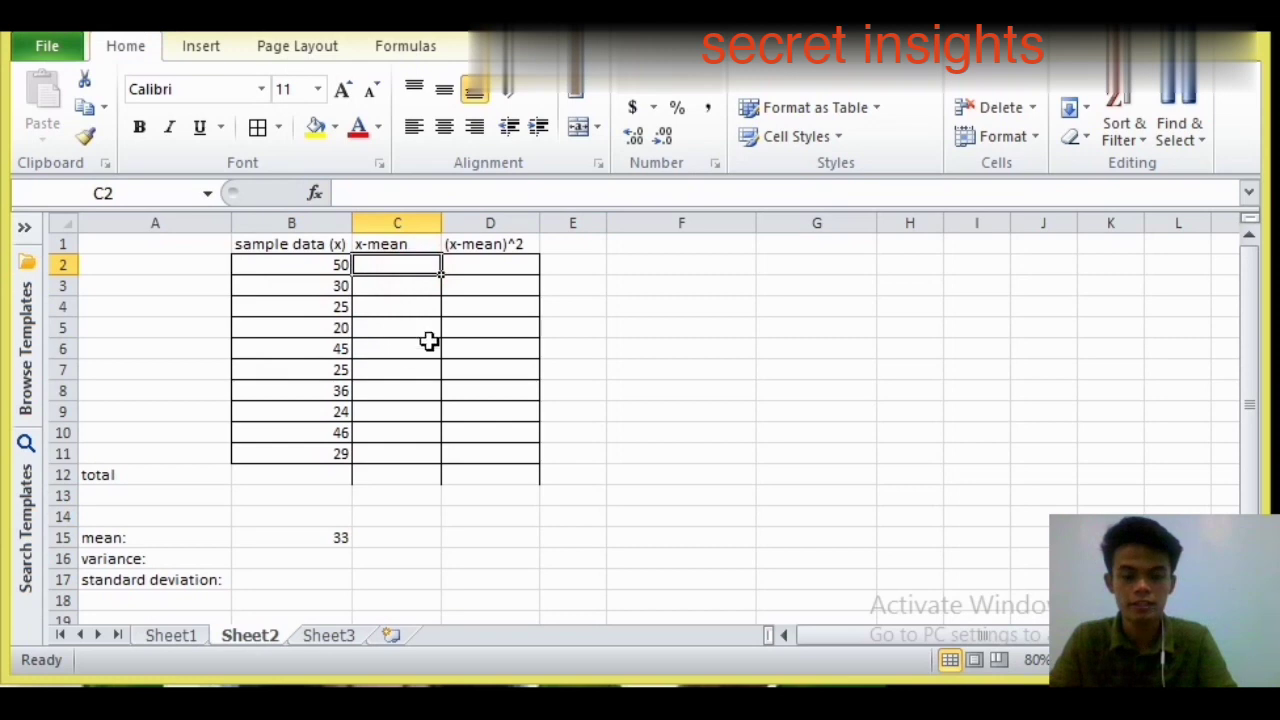
{"action": "left_click", "coordinate": [309, 262]}
{"action": "left_click", "coordinate": [370, 268]}
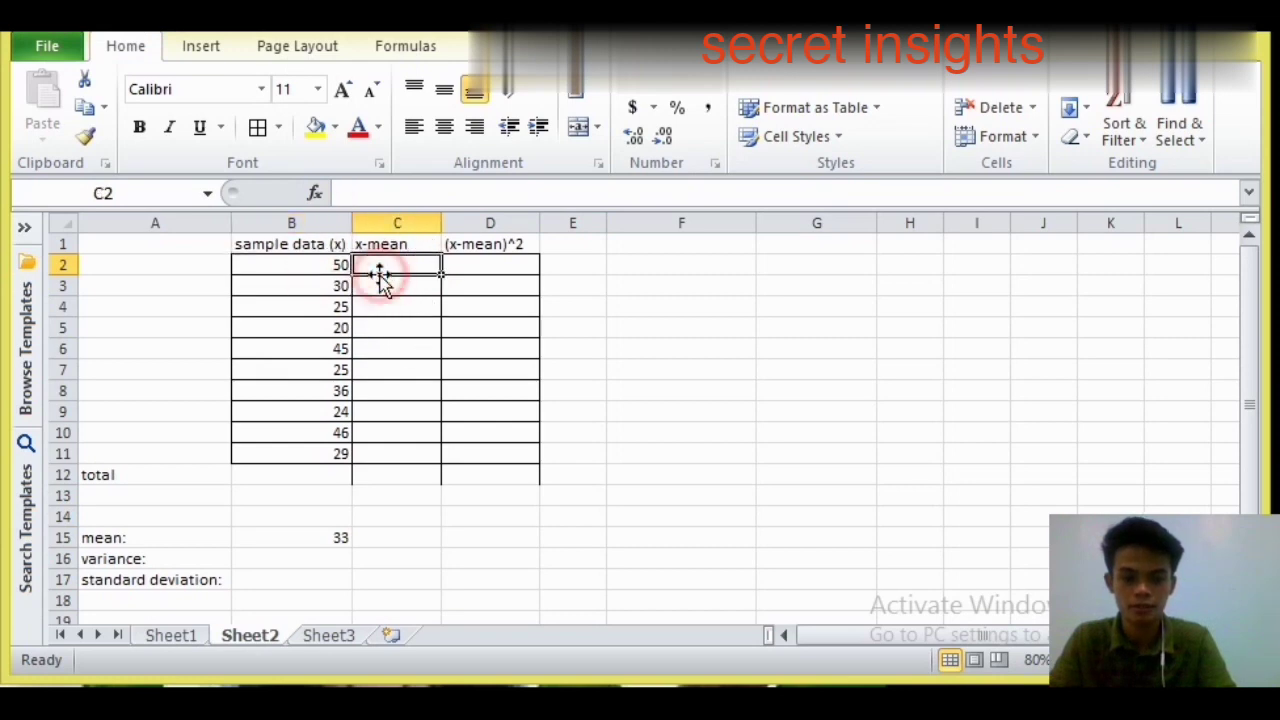
{"action": "type", "text": "="}
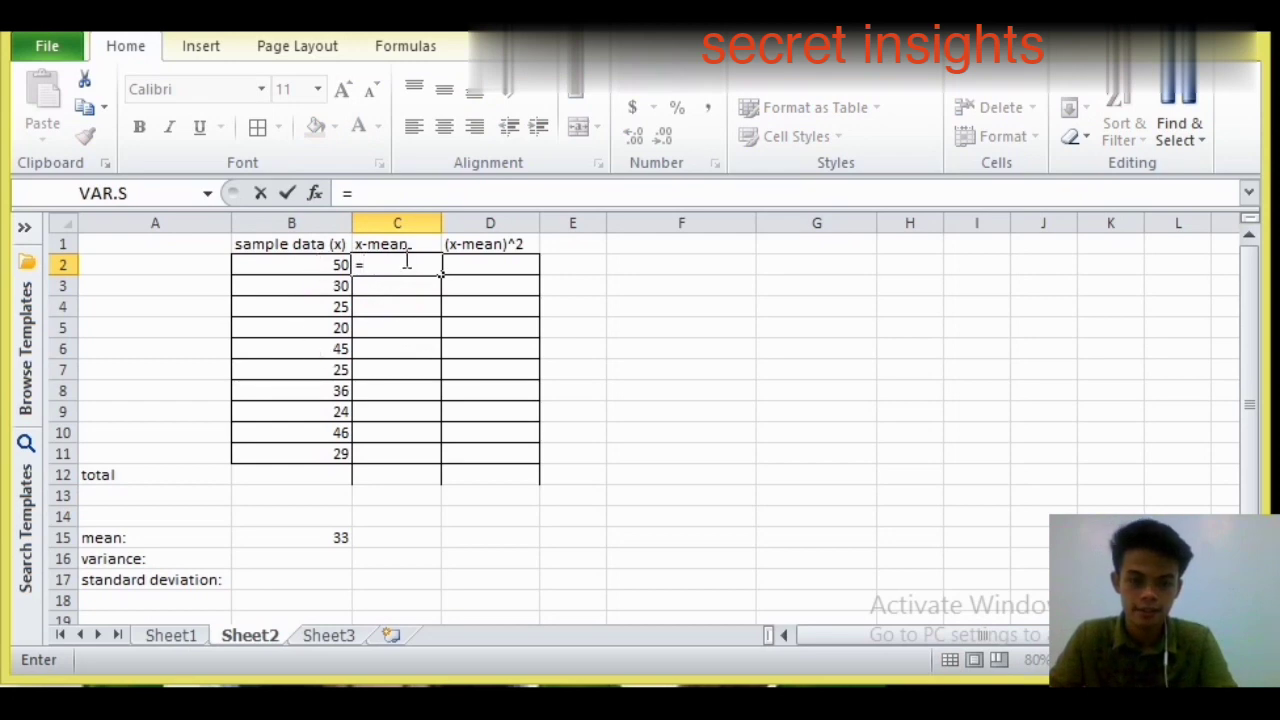
{"action": "left_click", "coordinate": [318, 266]}
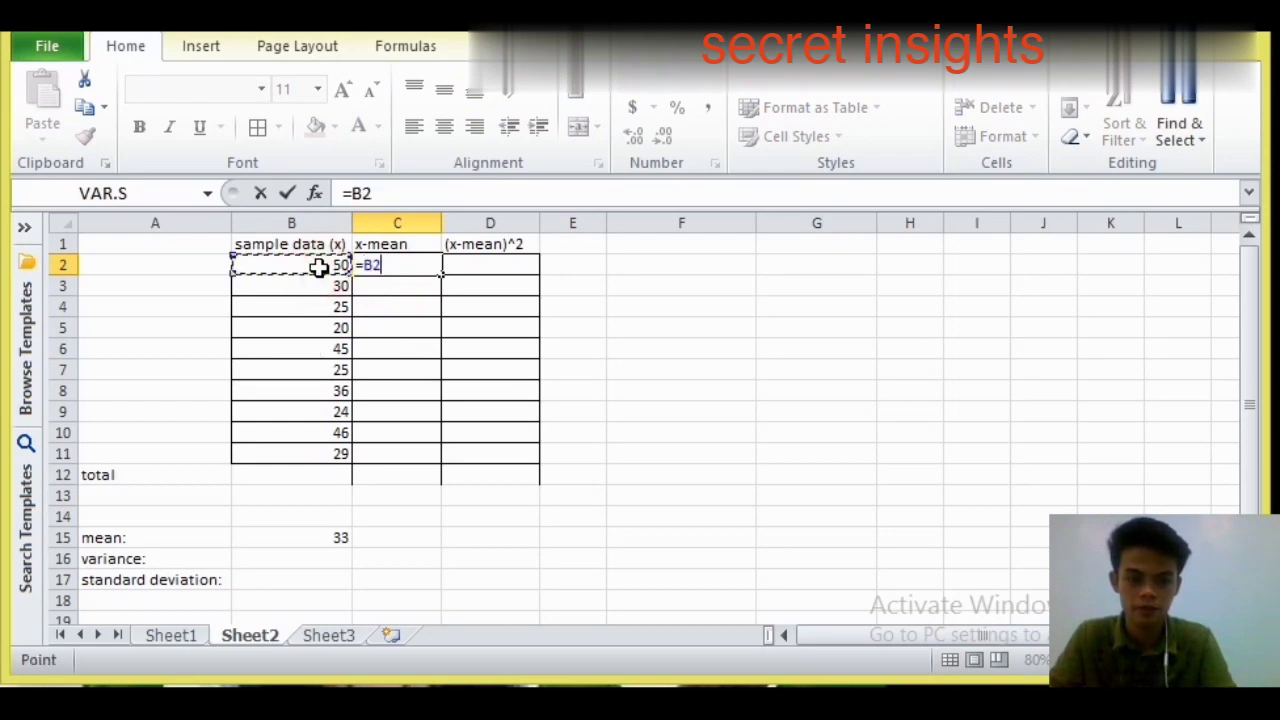
{"action": "type", "text": "-"}
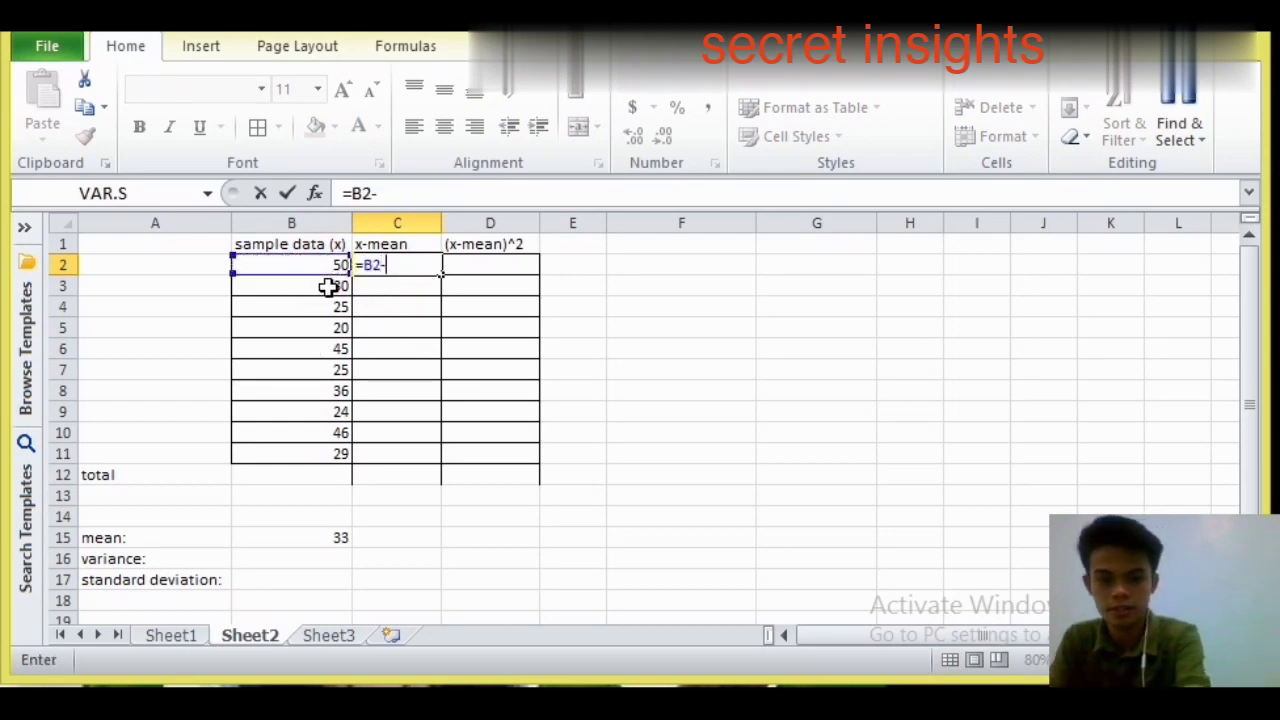
{"action": "left_click", "coordinate": [321, 543]}
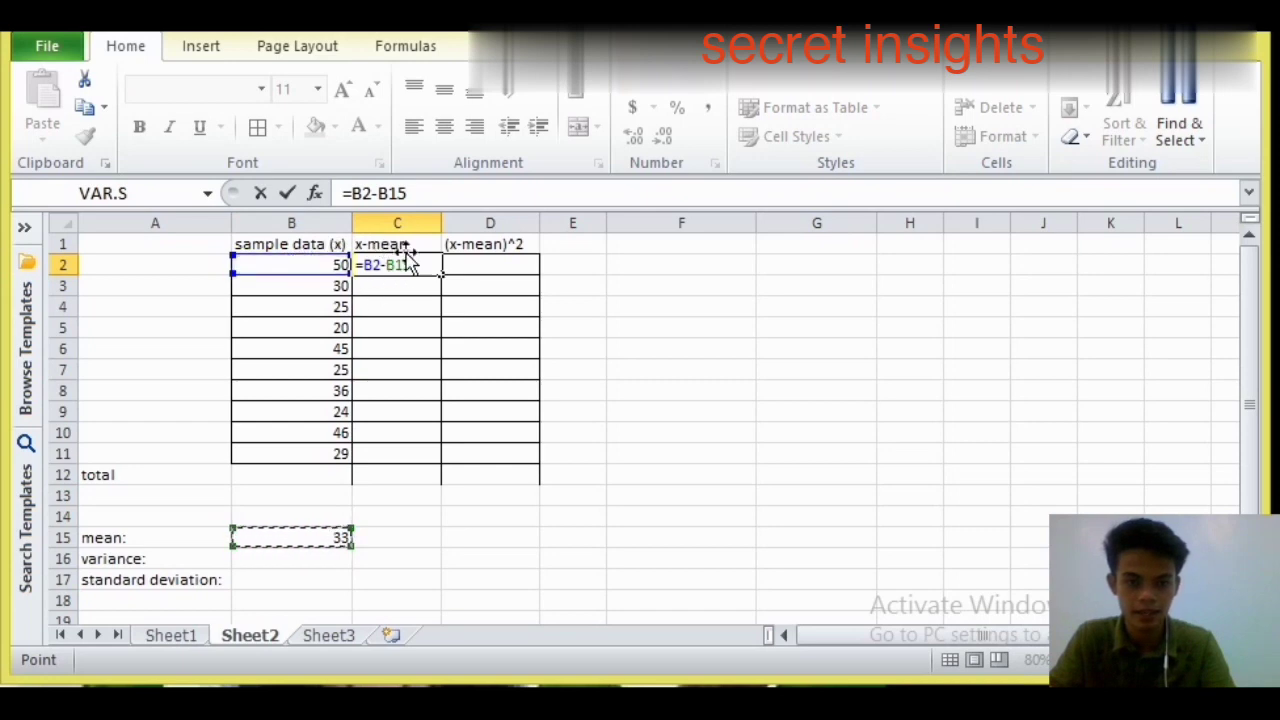
{"action": "left_click", "coordinate": [381, 194]}
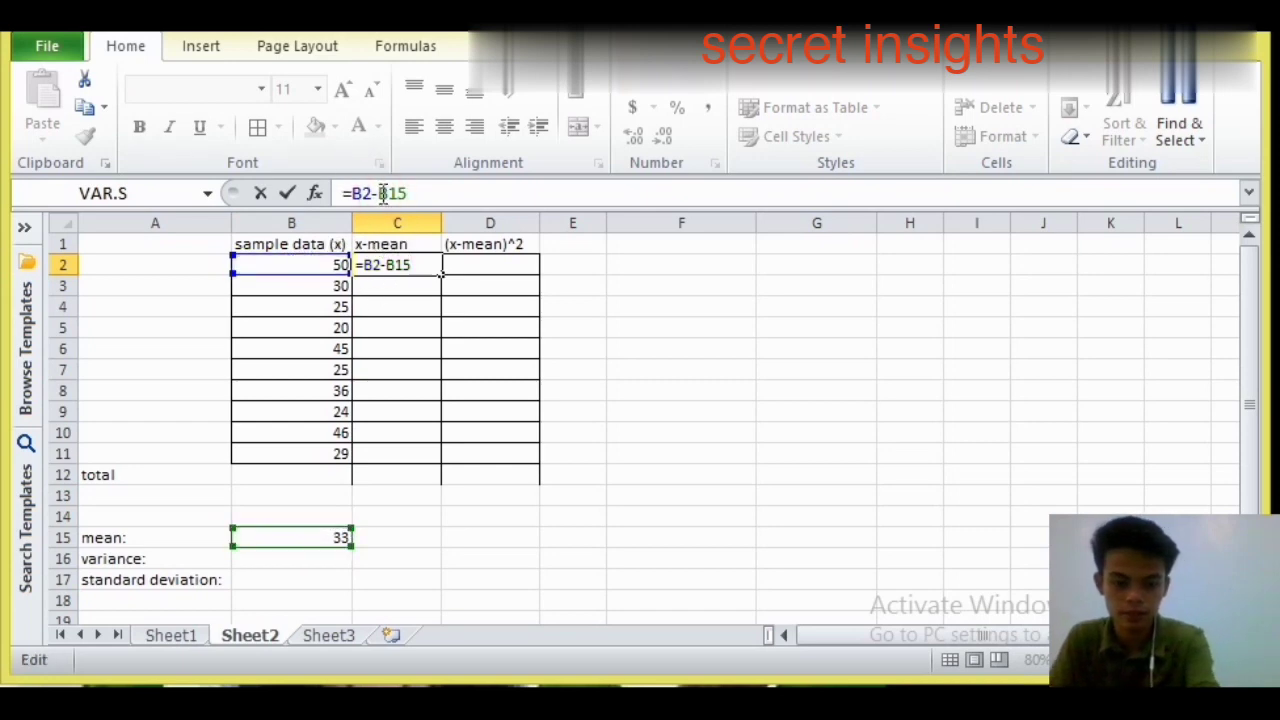
{"action": "type", "text": "$"}
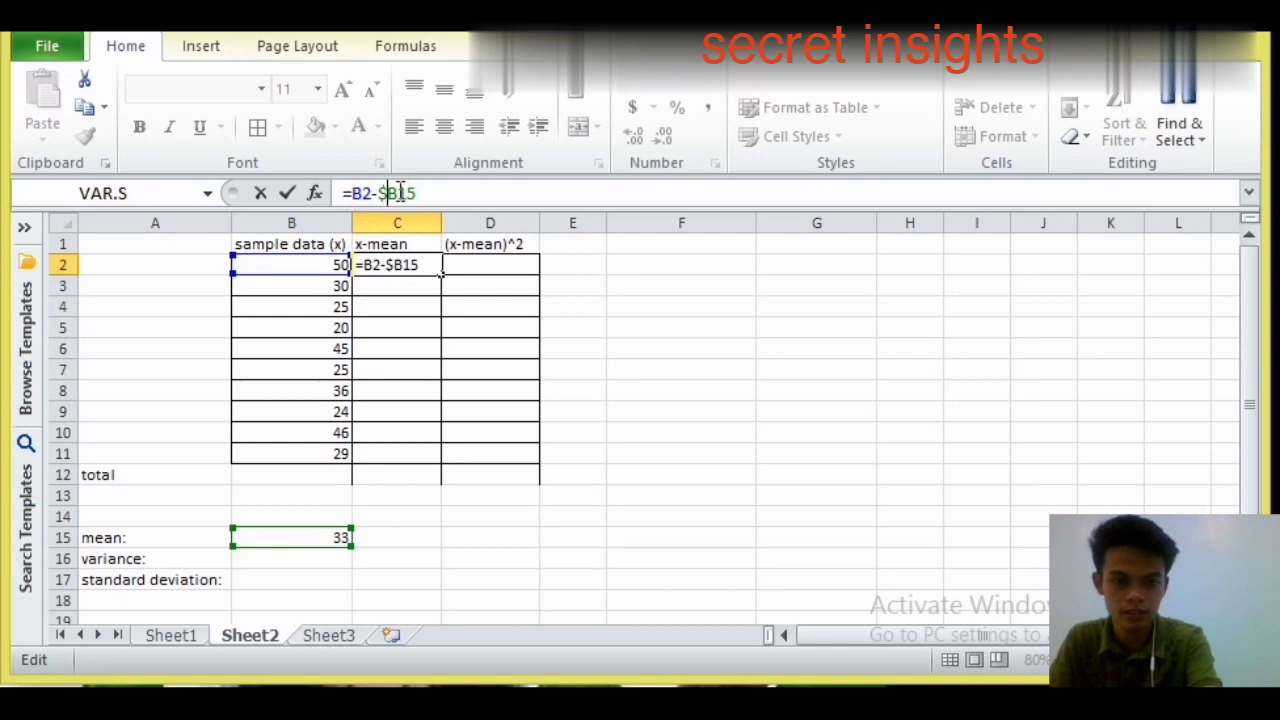
{"action": "left_click", "coordinate": [395, 193]}
{"action": "type", "text": "$"}
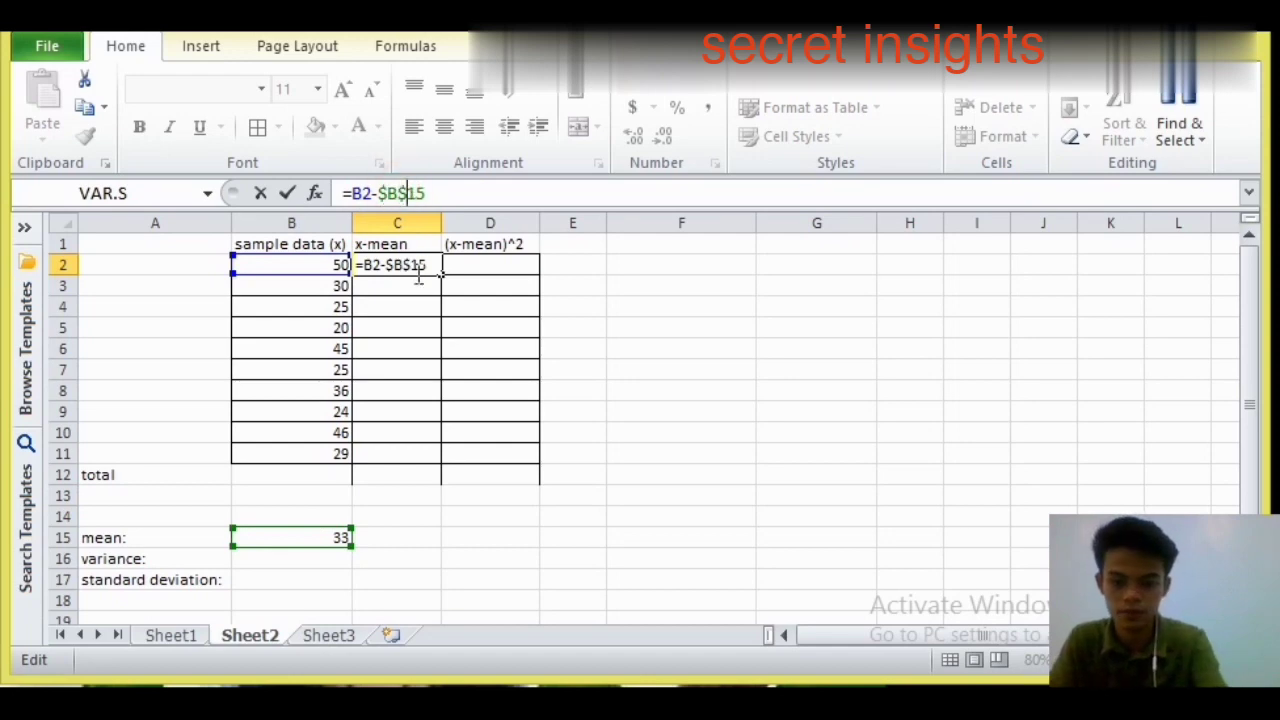
{"action": "key", "text": "Return"}
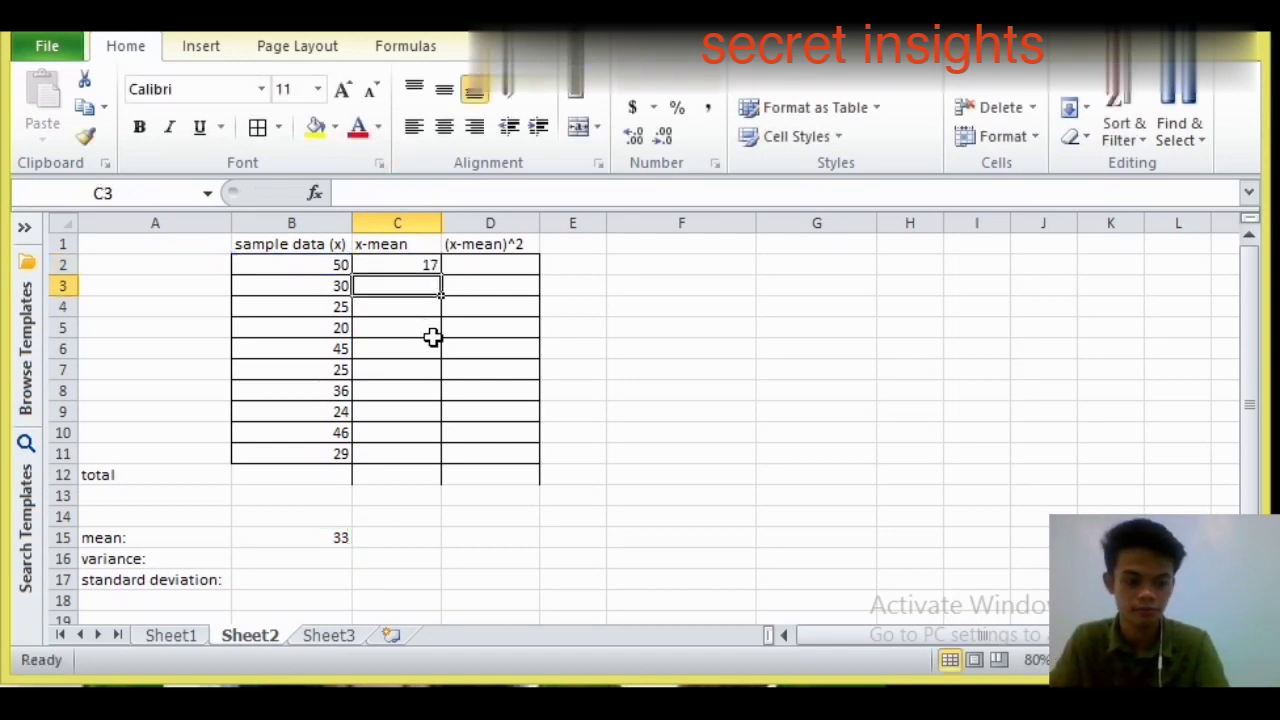
{"action": "key", "text": "super"}
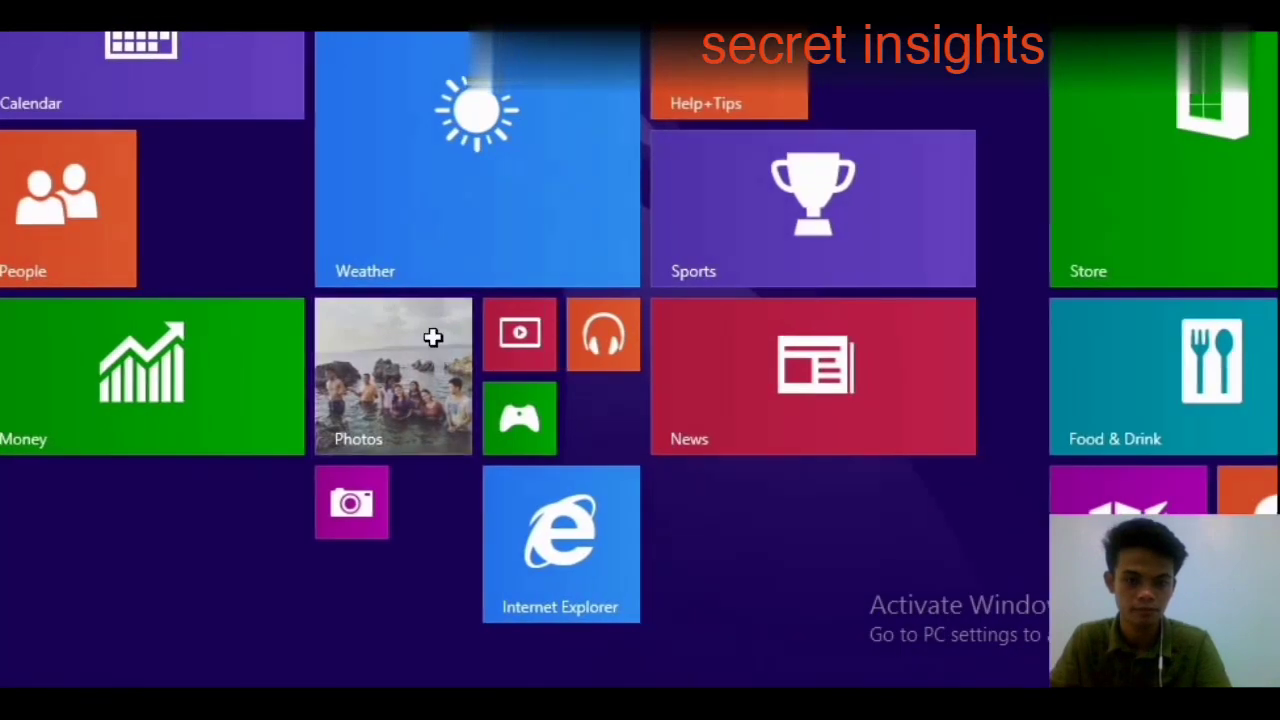
{"action": "key", "text": "super"}
{"action": "key", "text": "alt"}
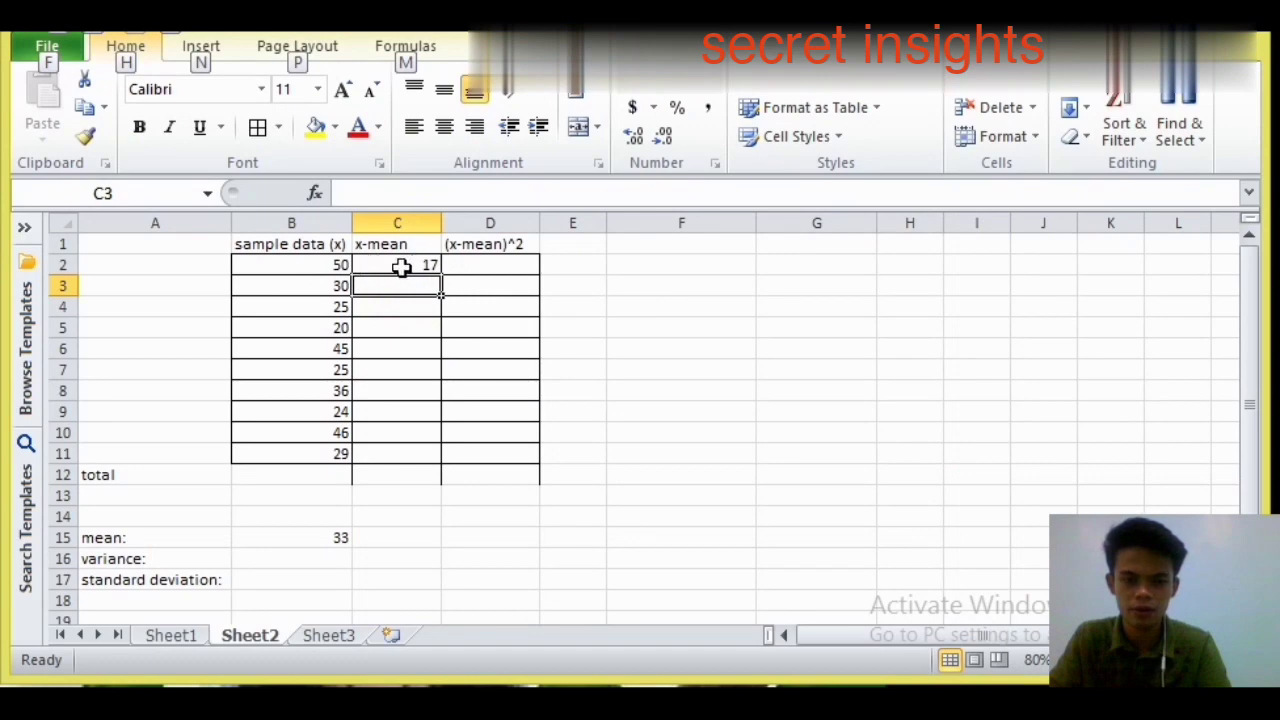
- Copy the x-mean formula from C2 down through C11
{"action": "left_click", "coordinate": [303, 264]}
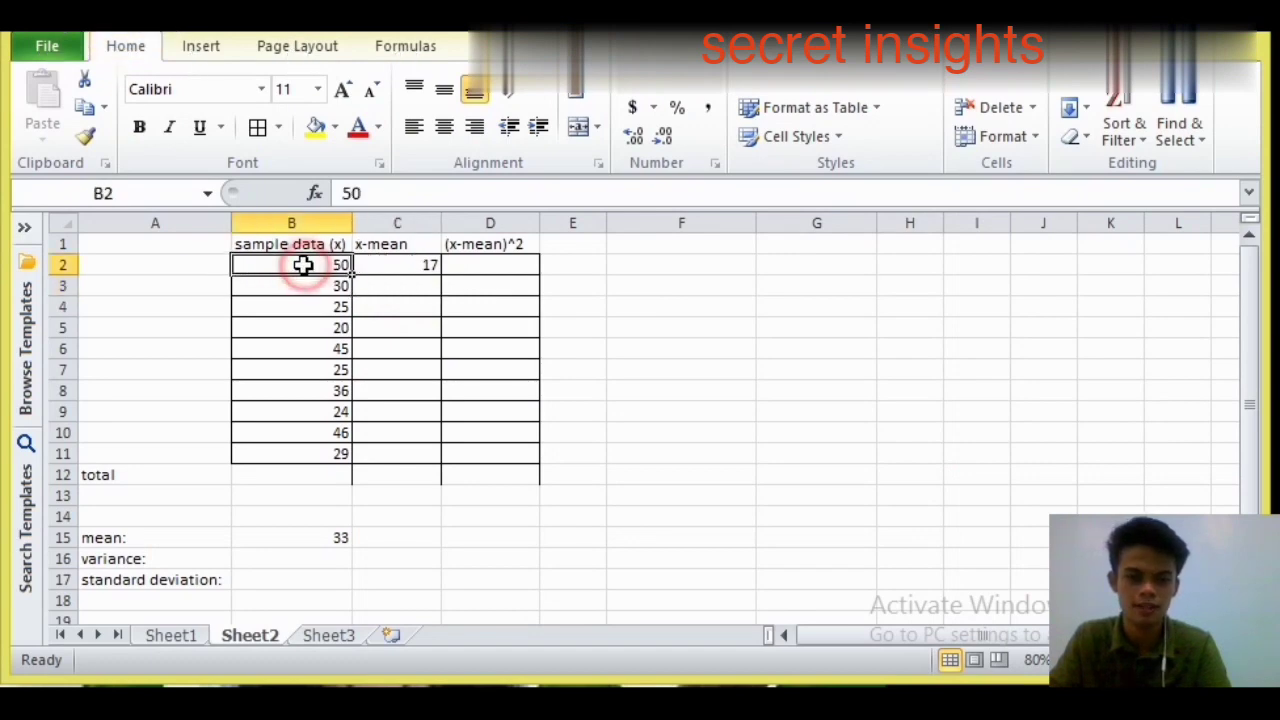
{"action": "left_click", "coordinate": [423, 266]}
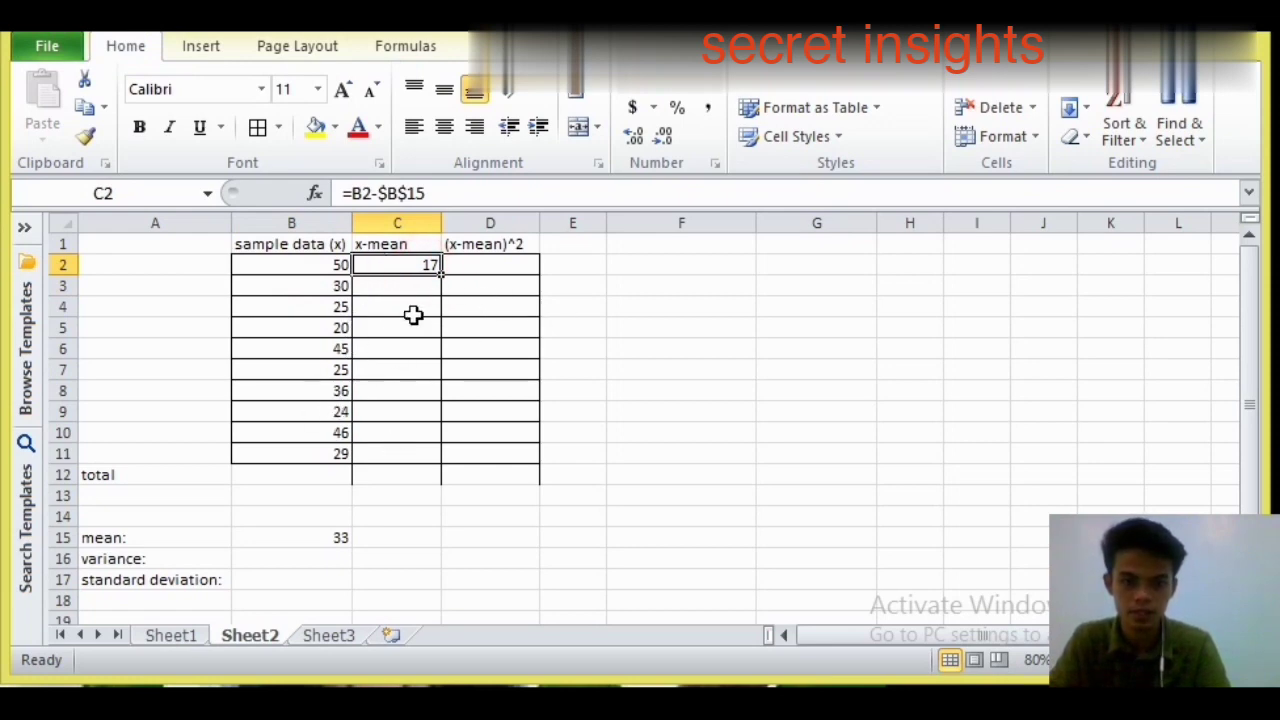
{"action": "left_click_drag", "start_coordinate": [439, 273], "coordinate": [437, 457]}
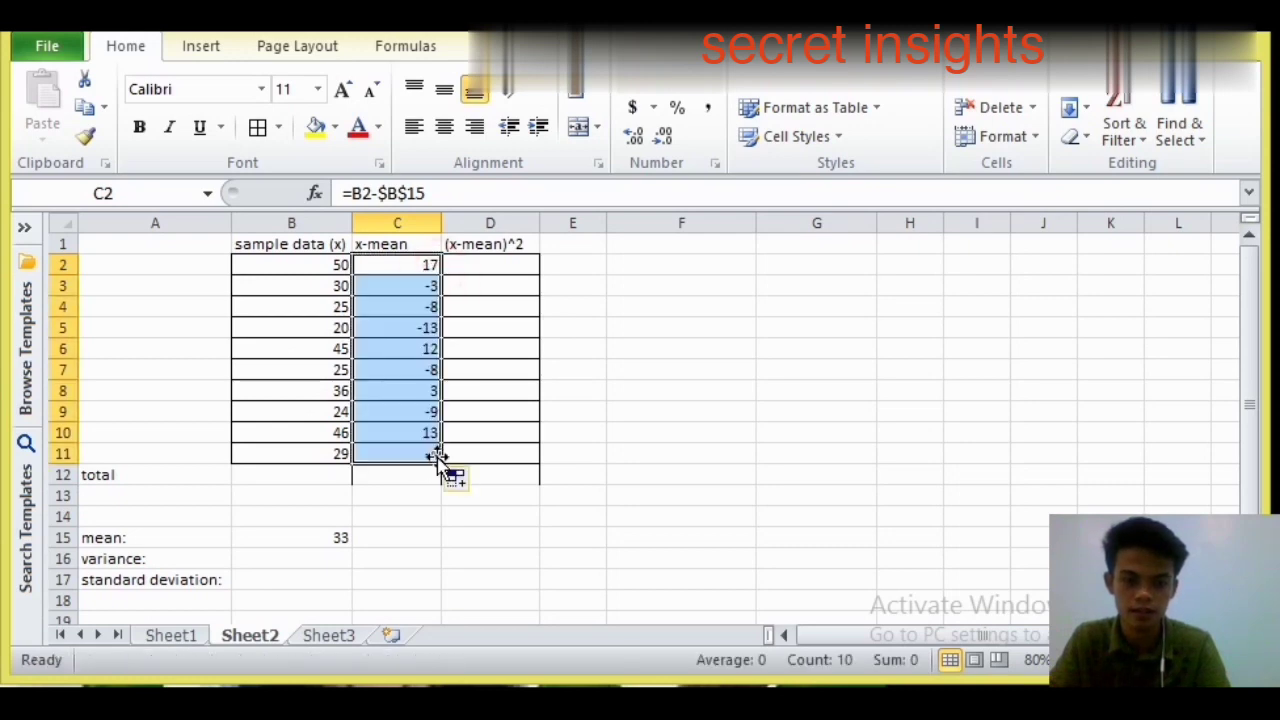
- Total the x-mean column in cell C12 with =SUM(C2:C11)
{"action": "left_click", "coordinate": [406, 477]}
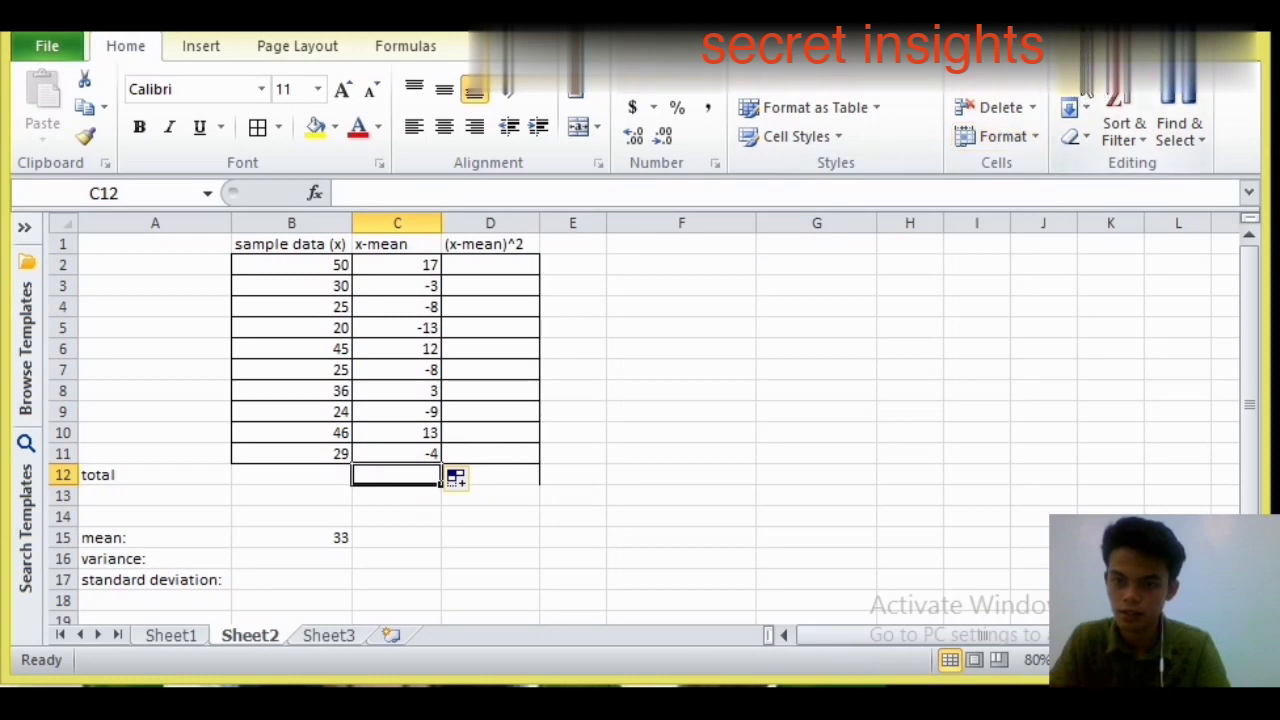
{"action": "left_click", "coordinate": [1070, 107]}
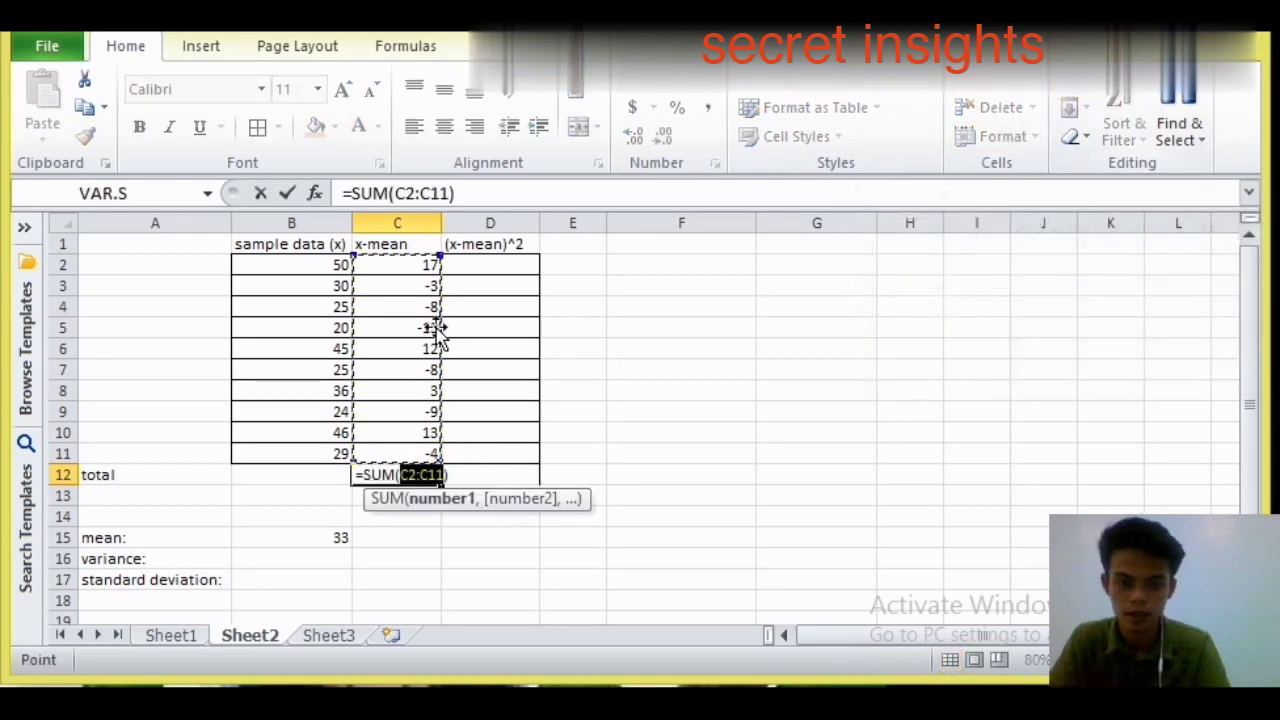
{"action": "key", "text": "Return"}
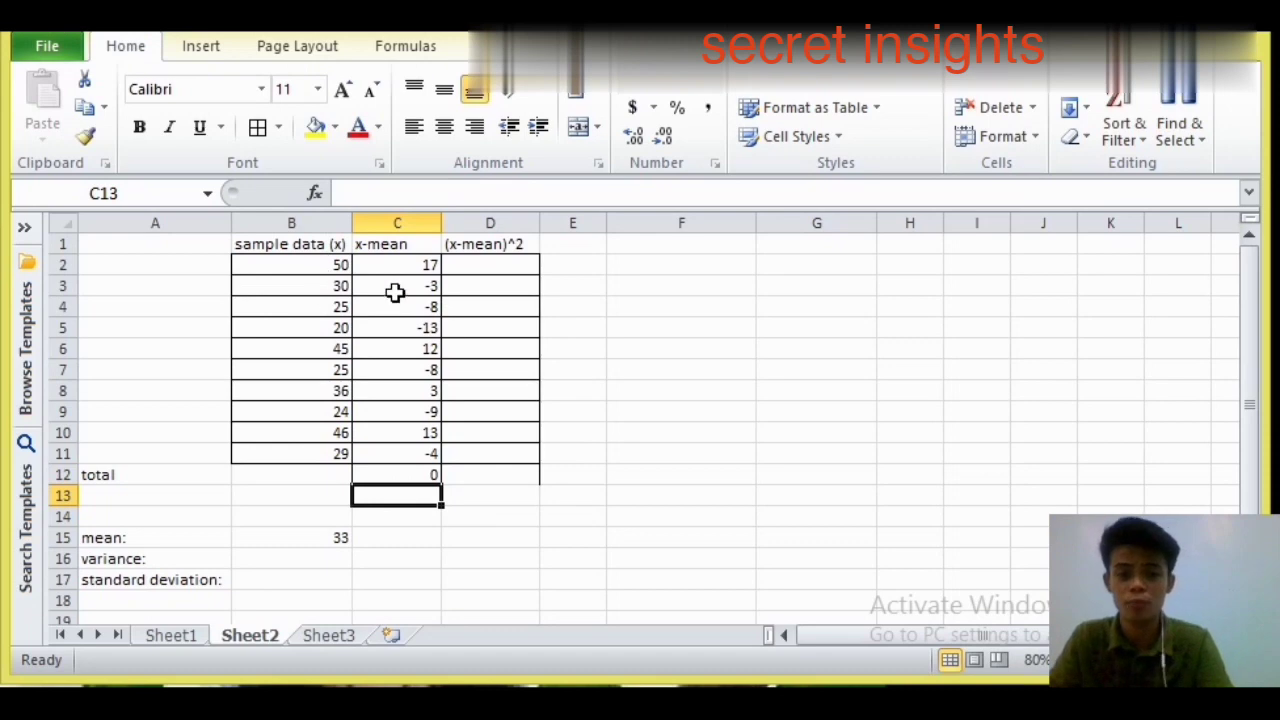
- Enter =C2^2 in cell D2 to square the first deviation, and copy the formula down through D11
{"action": "left_click", "coordinate": [486, 262]}
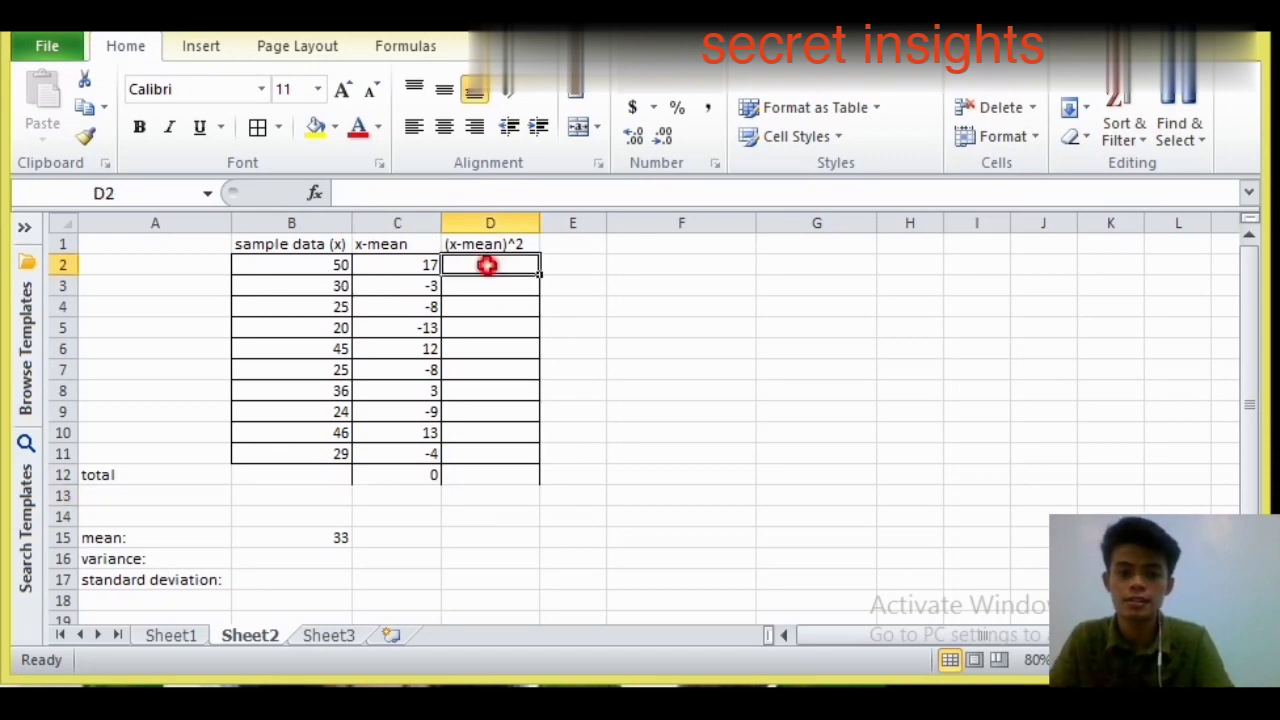
{"action": "left_click", "coordinate": [399, 262]}
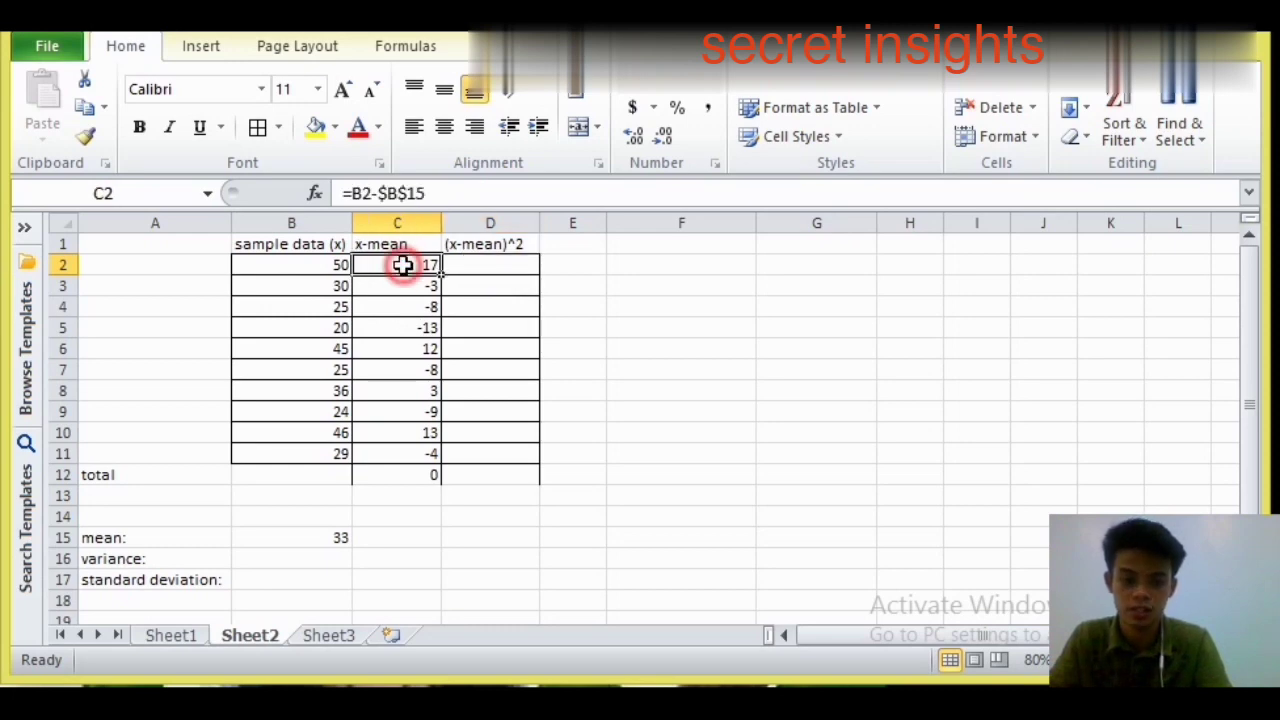
{"action": "left_click", "coordinate": [482, 264]}
{"action": "key", "text": "alt"}
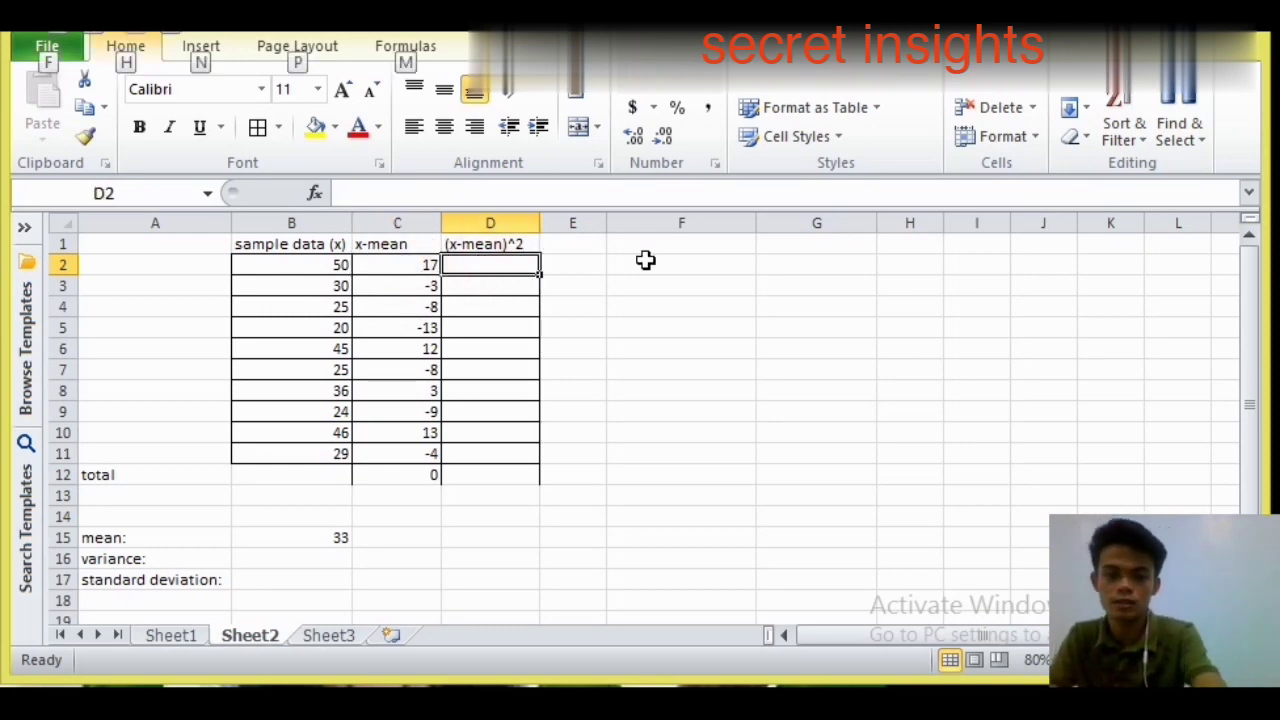
{"action": "left_click", "coordinate": [497, 272]}
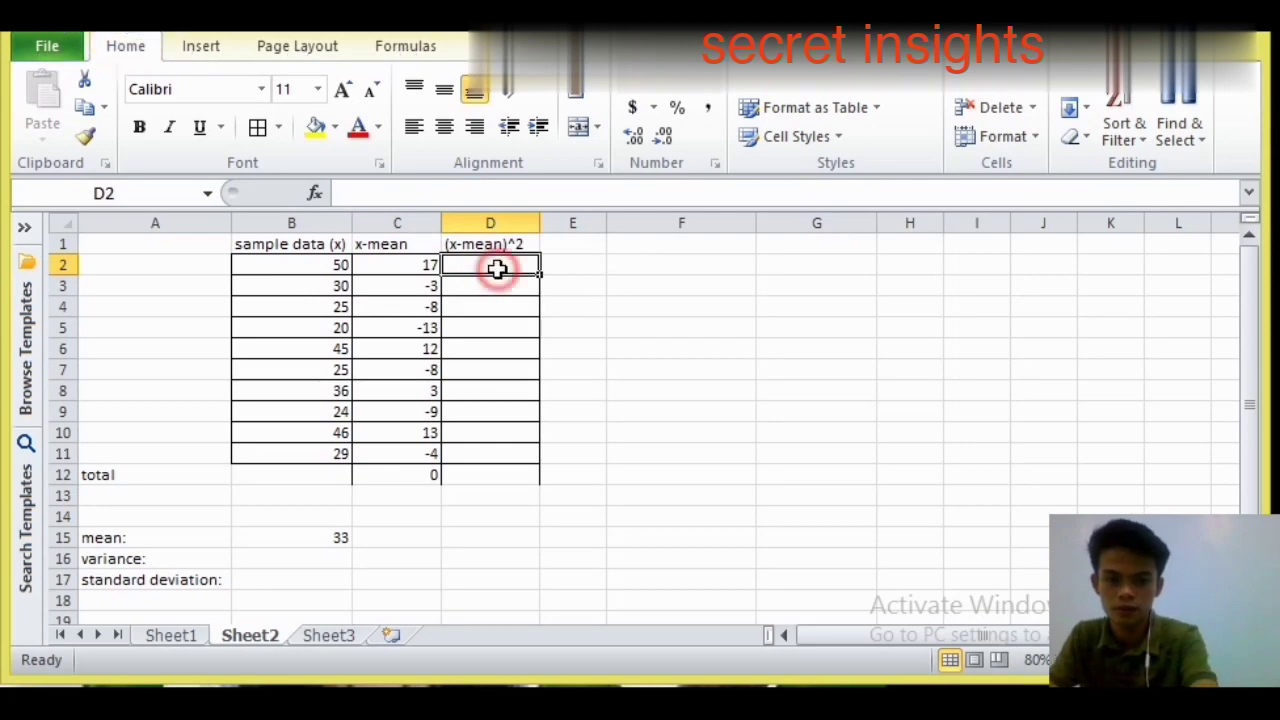
{"action": "type", "text": "="}
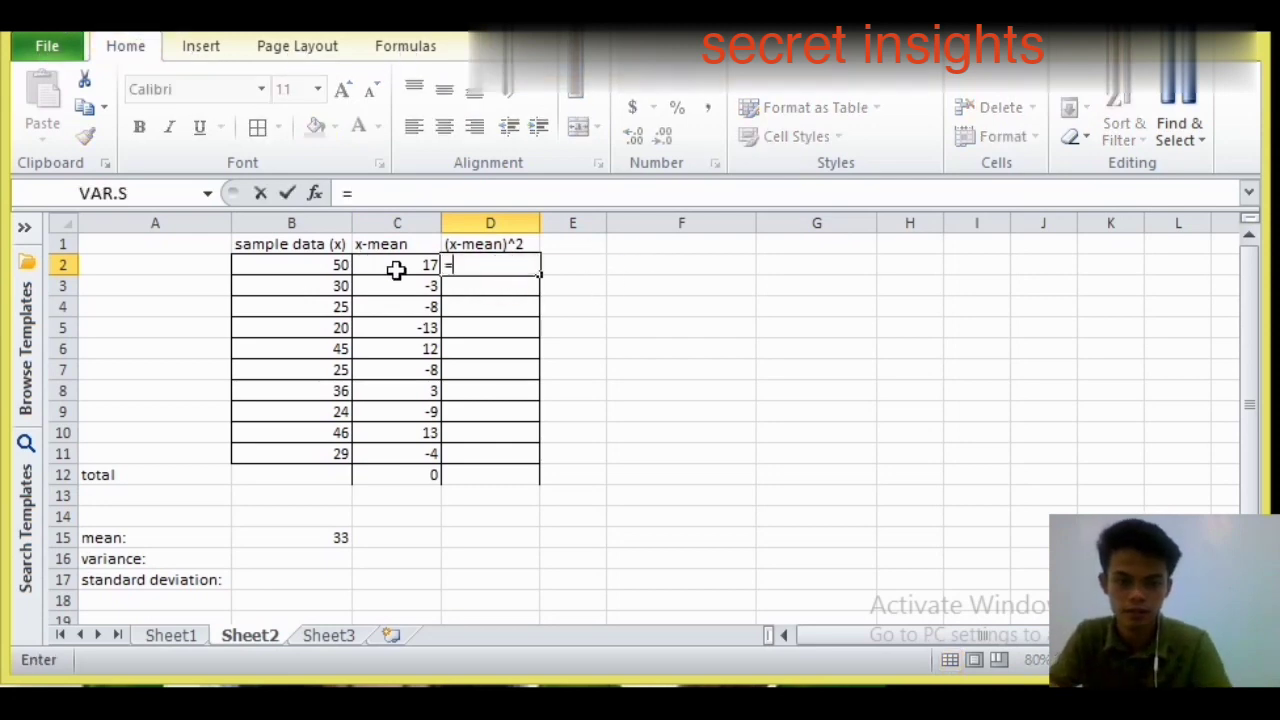
{"action": "left_click", "coordinate": [399, 266]}
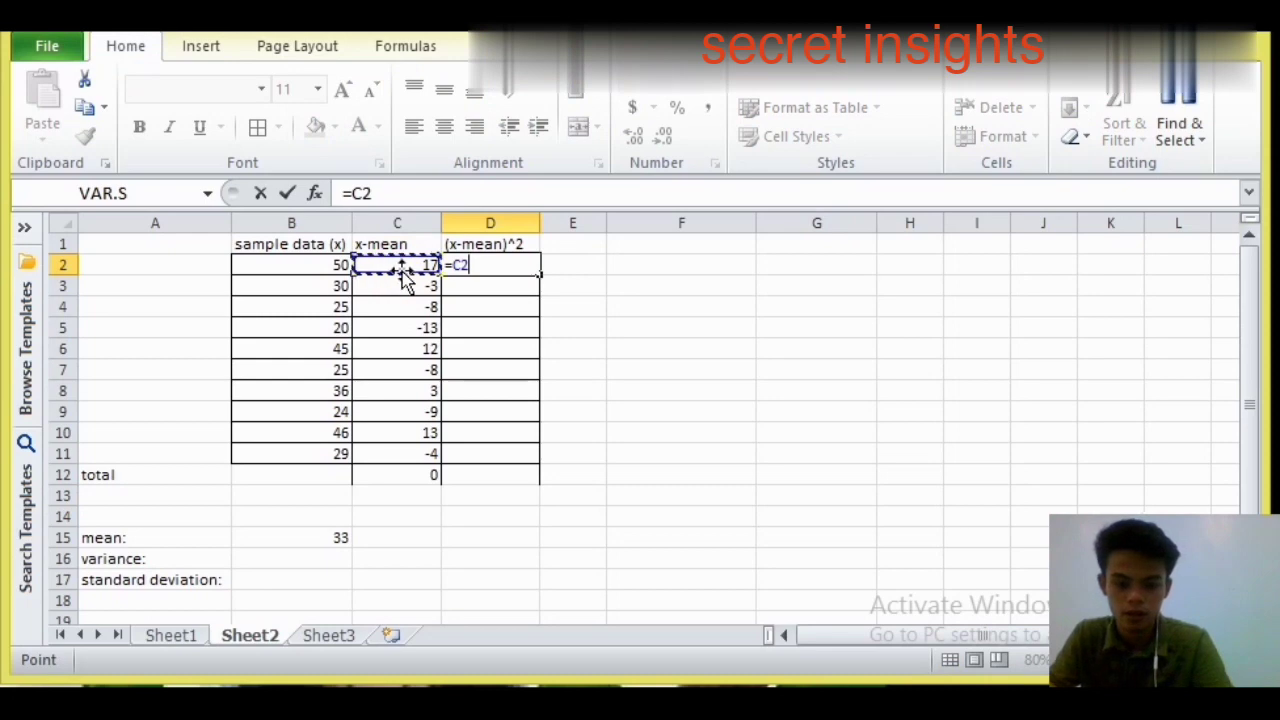
{"action": "type", "text": "^"}
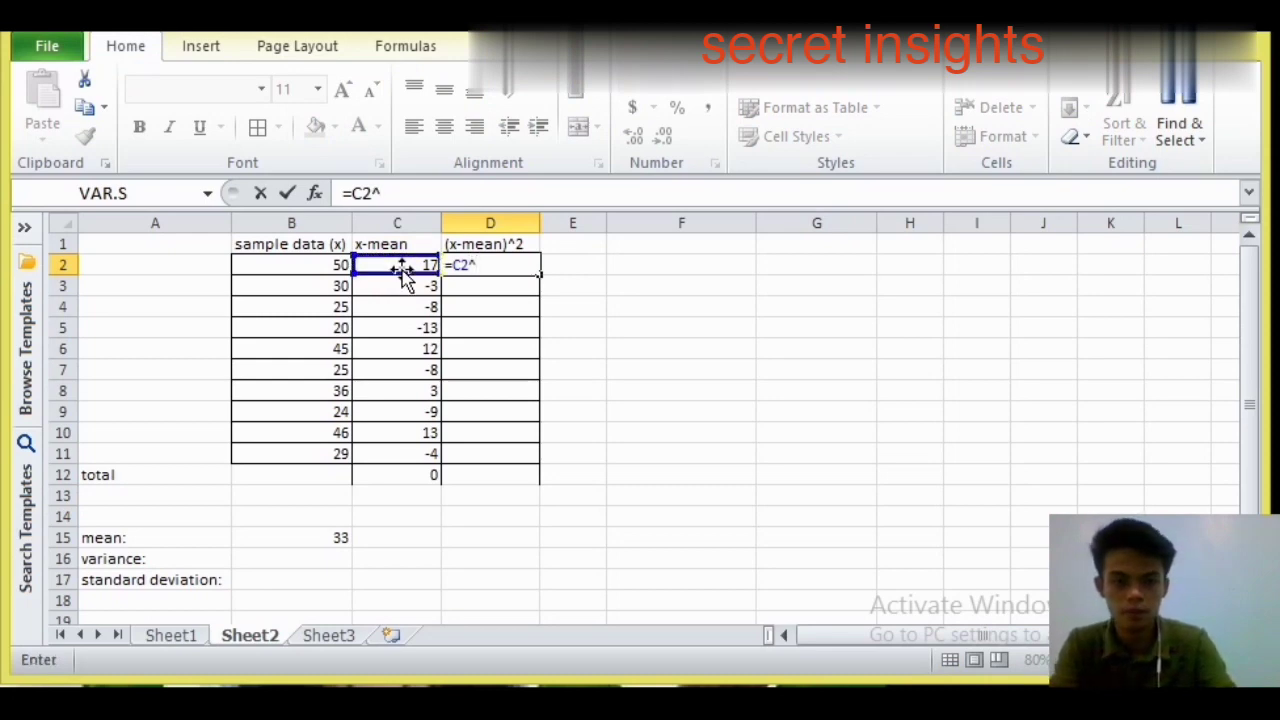
{"action": "type", "text": "2"}
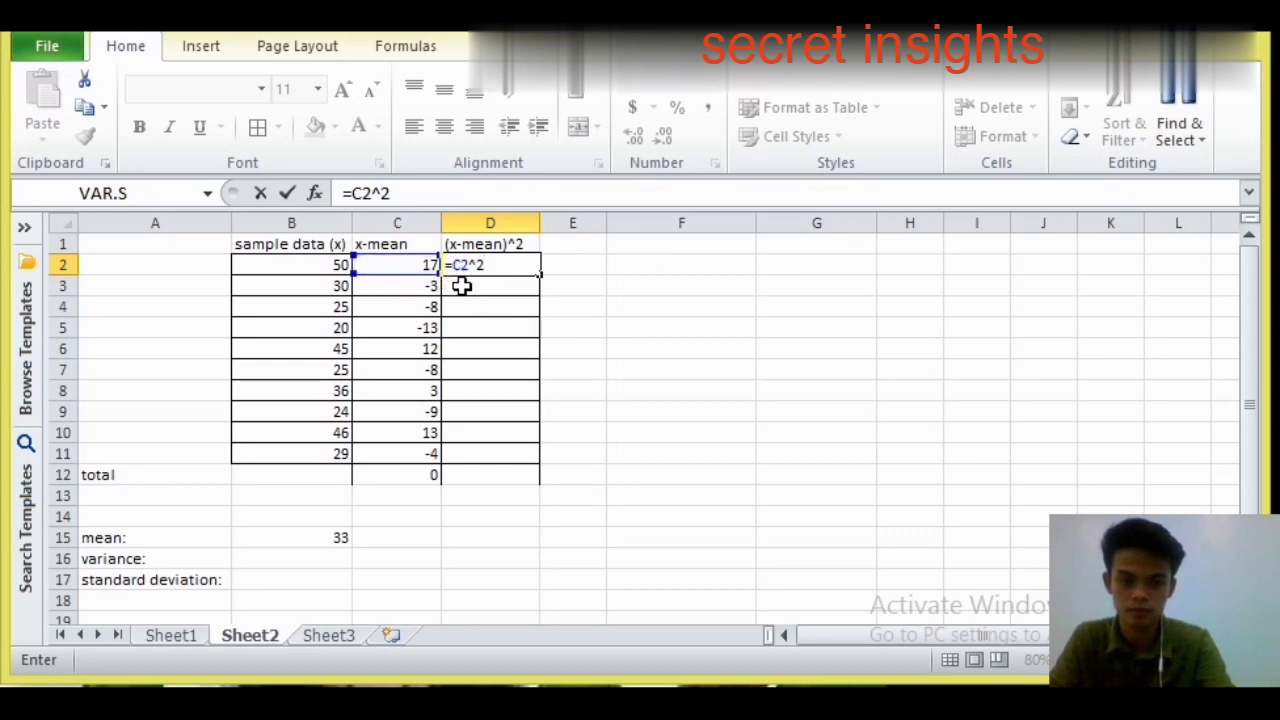
{"action": "key", "text": "Return"}
{"action": "left_click", "coordinate": [498, 264]}
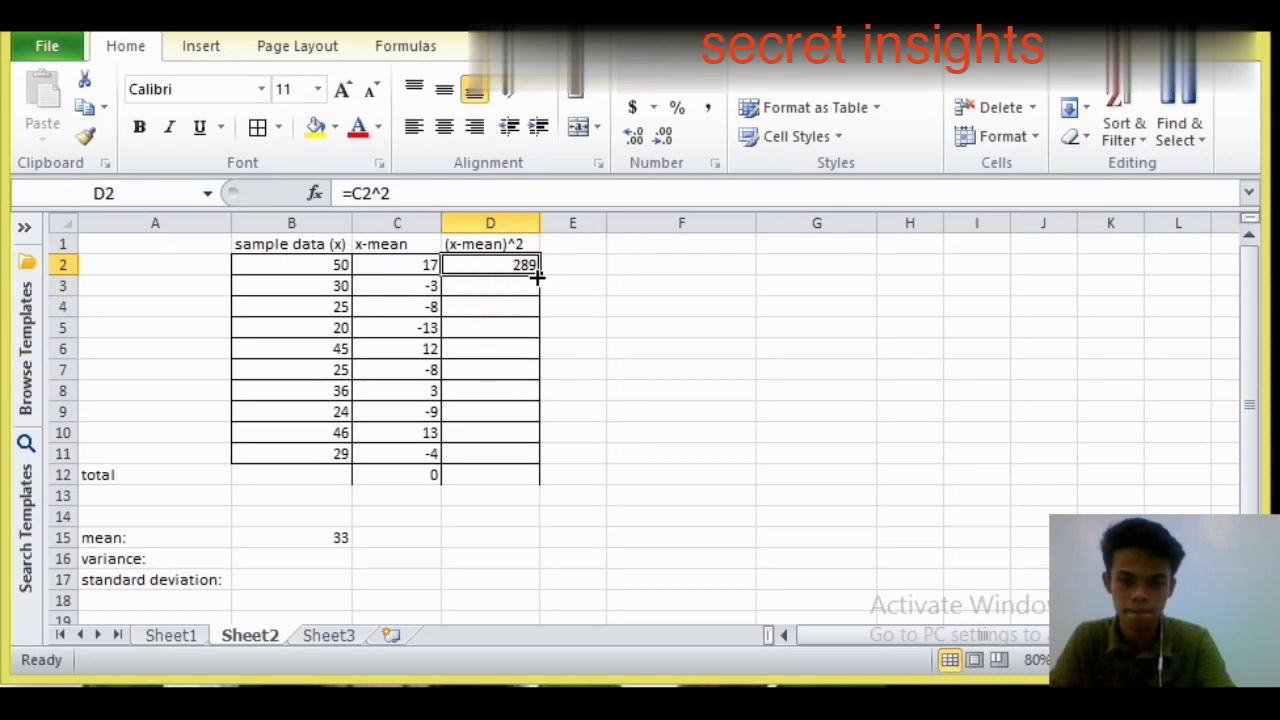
{"action": "left_click_drag", "start_coordinate": [538, 278], "coordinate": [537, 460]}
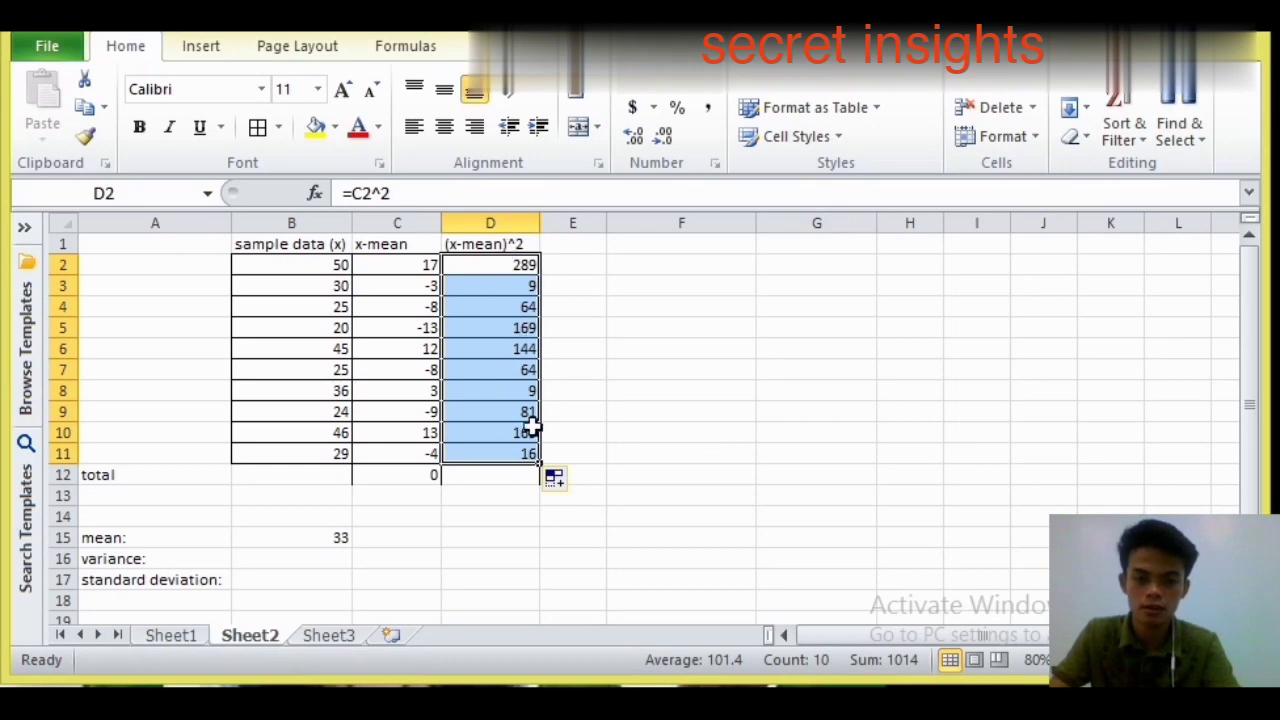
- Total the (x-mean)^2 column in cell D12 with =SUM(D2:D11)
{"action": "left_click", "coordinate": [517, 476]}
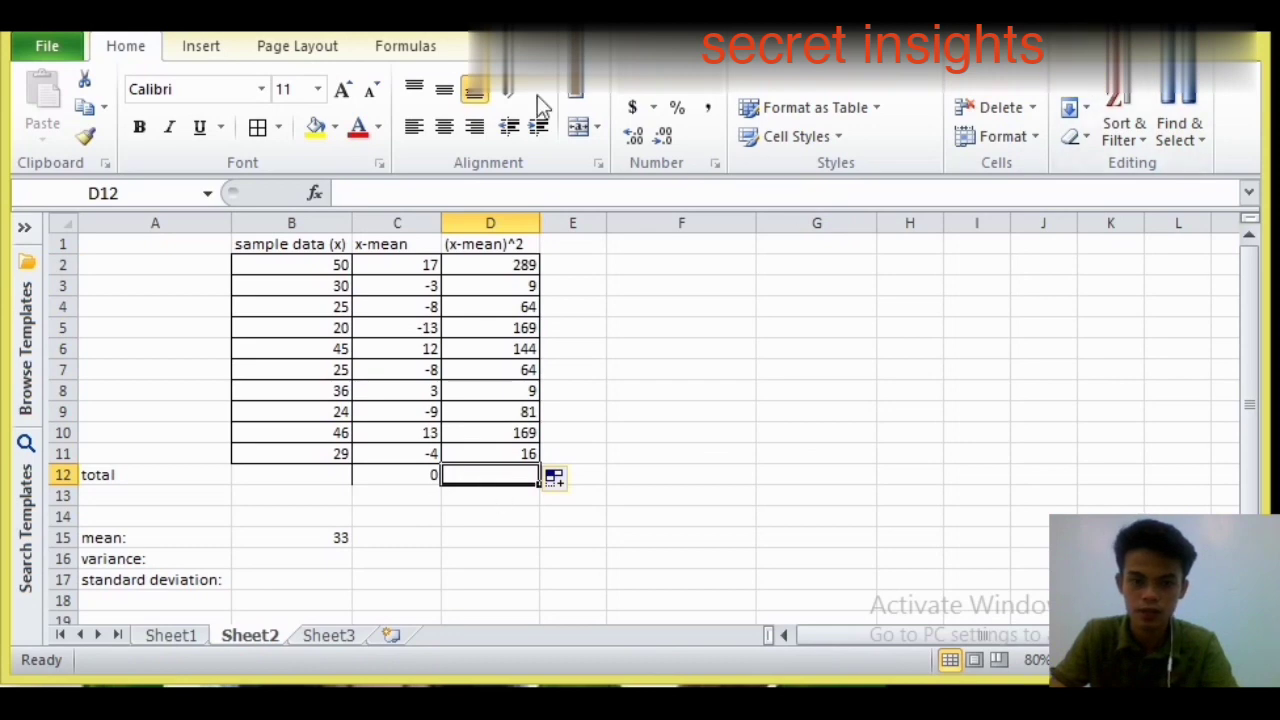
{"action": "left_click", "coordinate": [419, 189]}
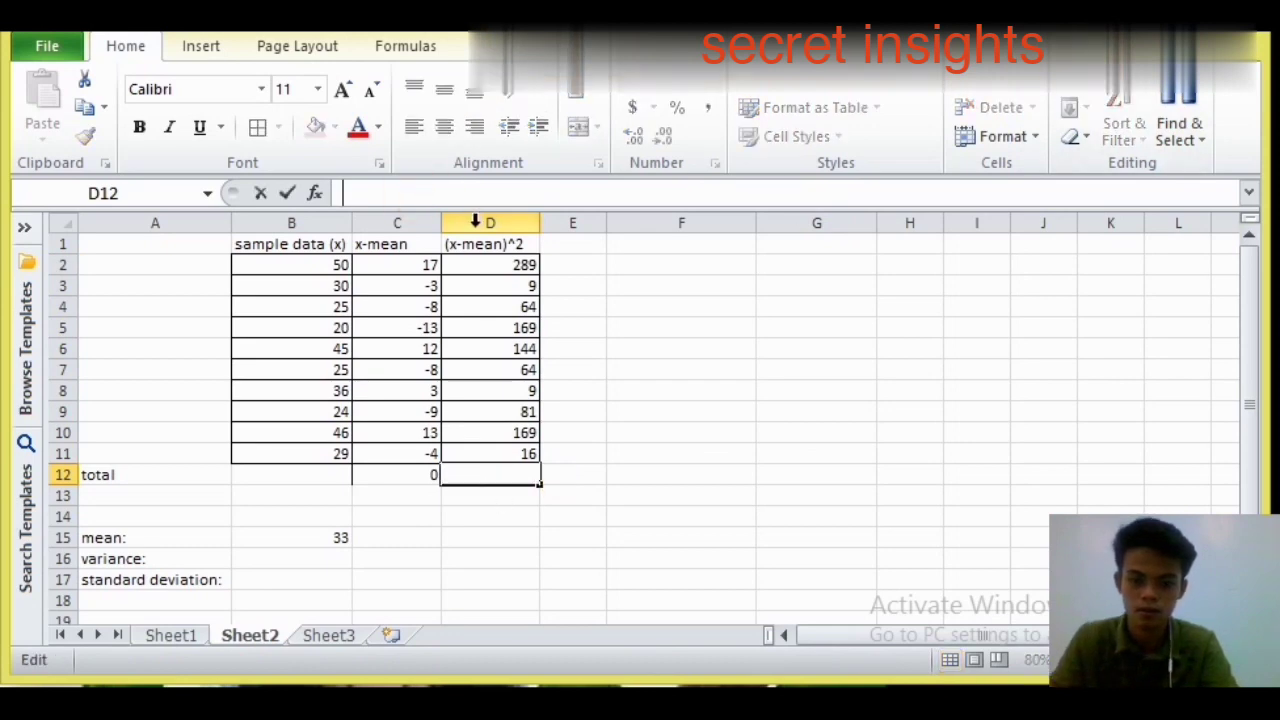
{"action": "type", "text": "="}
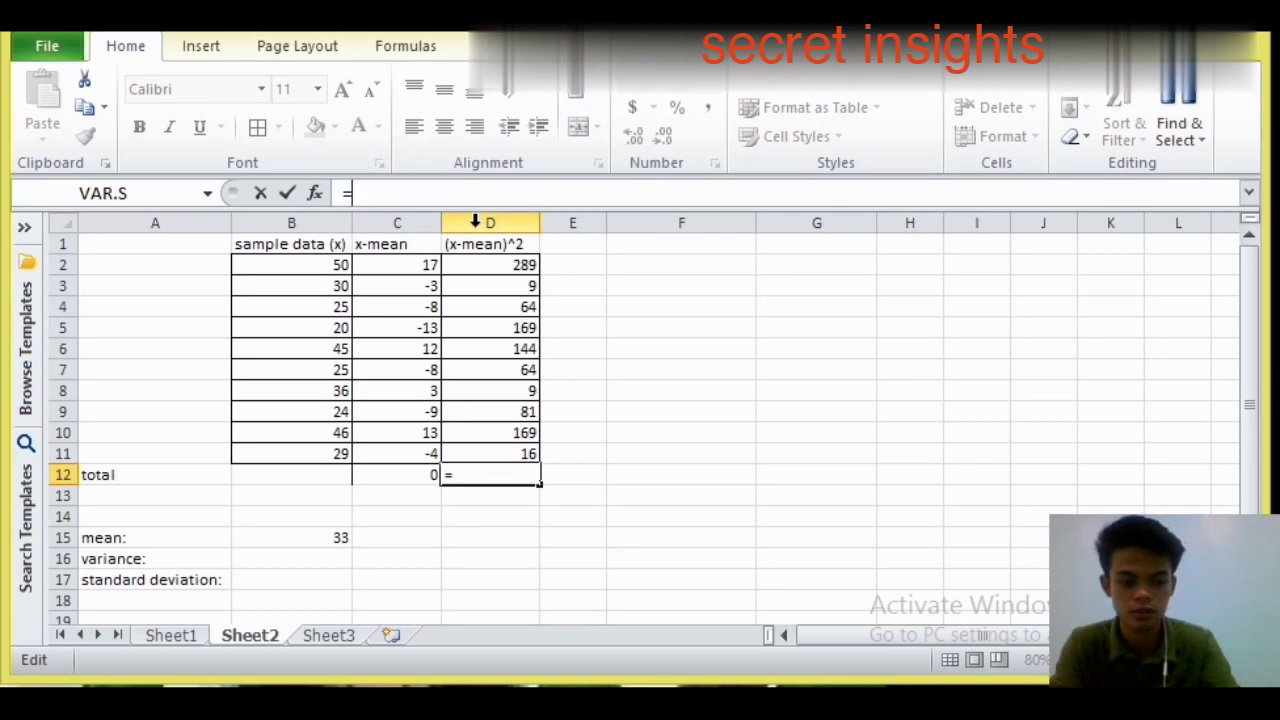
{"action": "type", "text": "sum"}
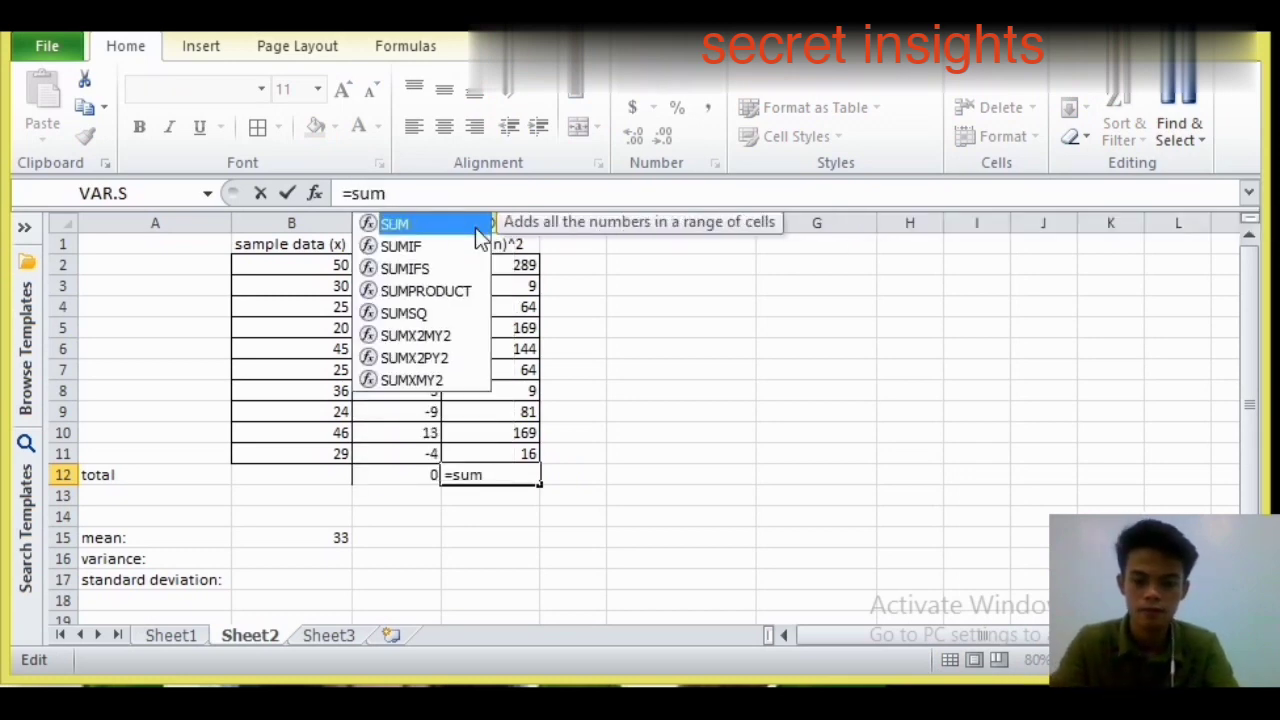
{"action": "type", "text": "("}
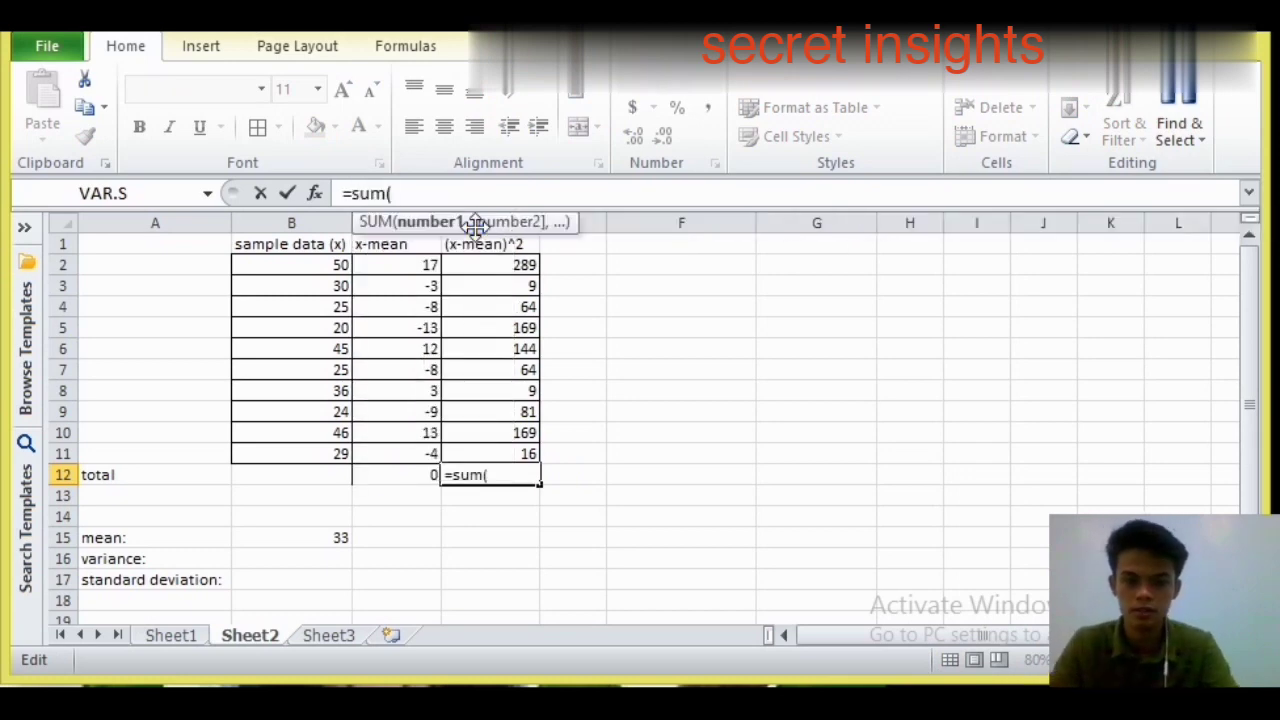
{"action": "left_click", "coordinate": [515, 265]}
{"action": "left_click_drag", "start_coordinate": [528, 270], "coordinate": [528, 452]}
{"action": "key", "text": "Return"}
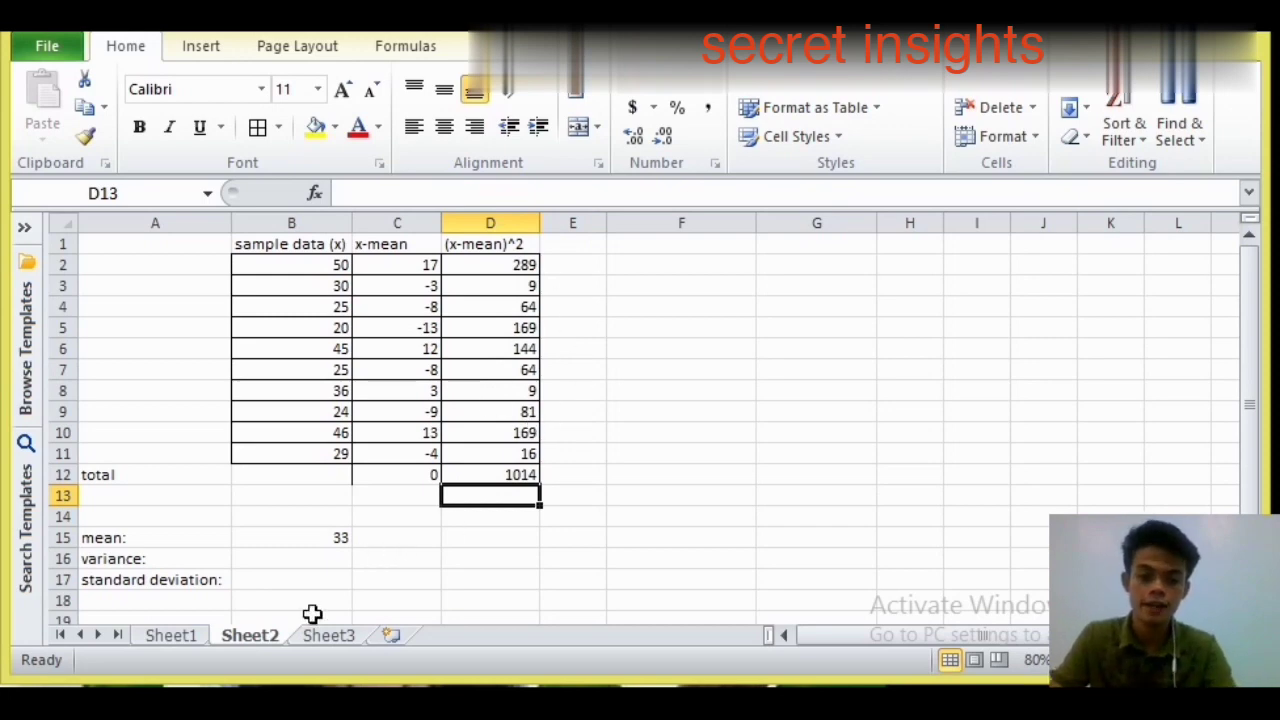
{"action": "left_click", "coordinate": [130, 576]}
{"action": "left_click", "coordinate": [180, 558]}
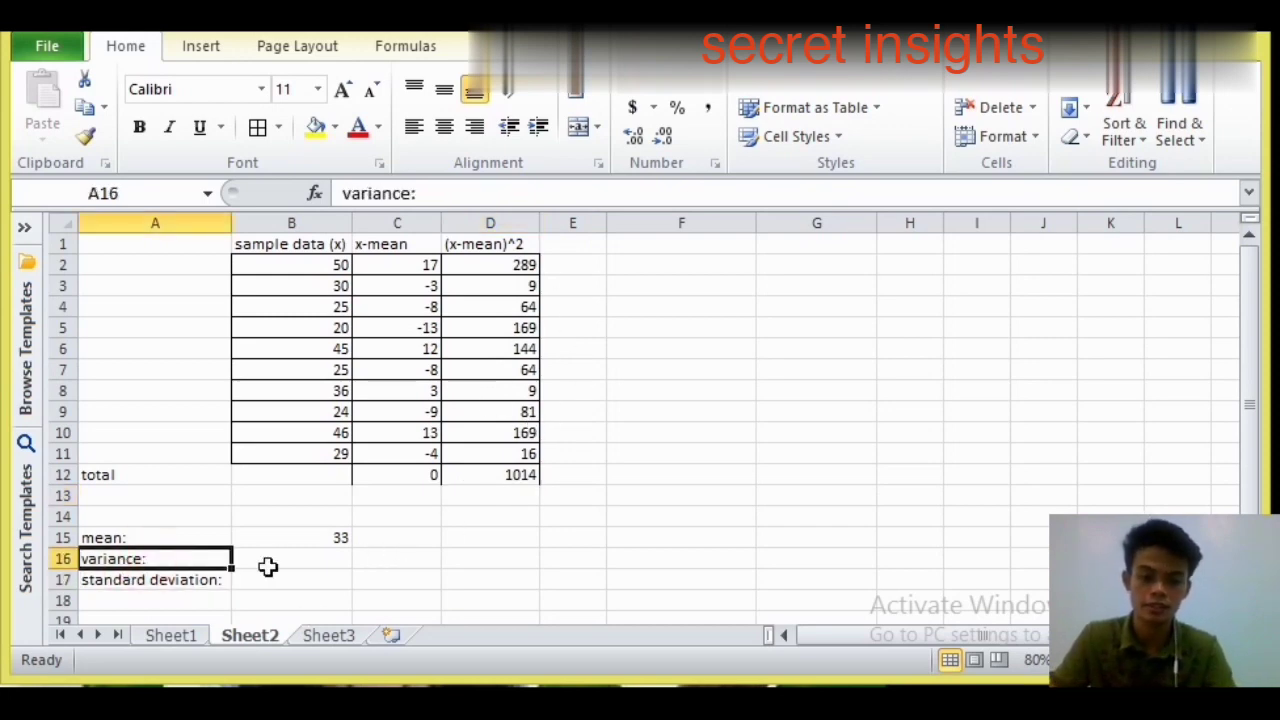
{"action": "left_click", "coordinate": [268, 565]}
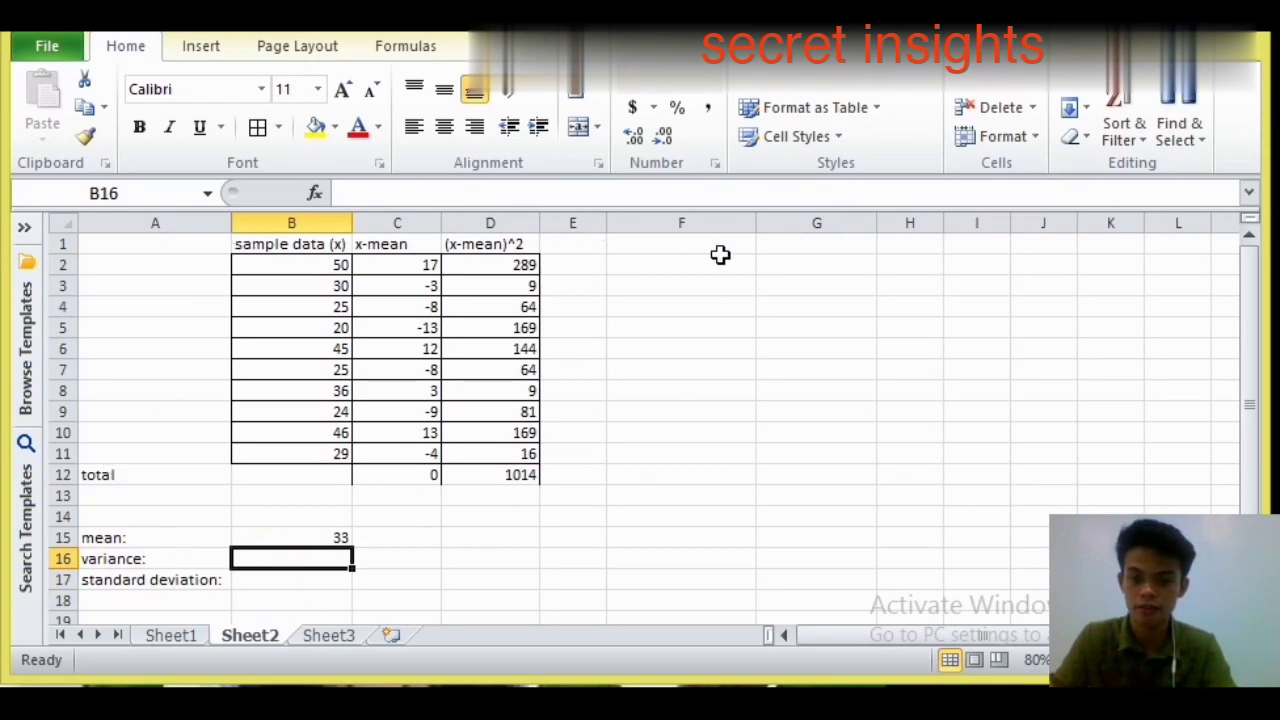
- Enter the label n in cell F2 for the sample size
{"action": "left_click", "coordinate": [678, 267]}
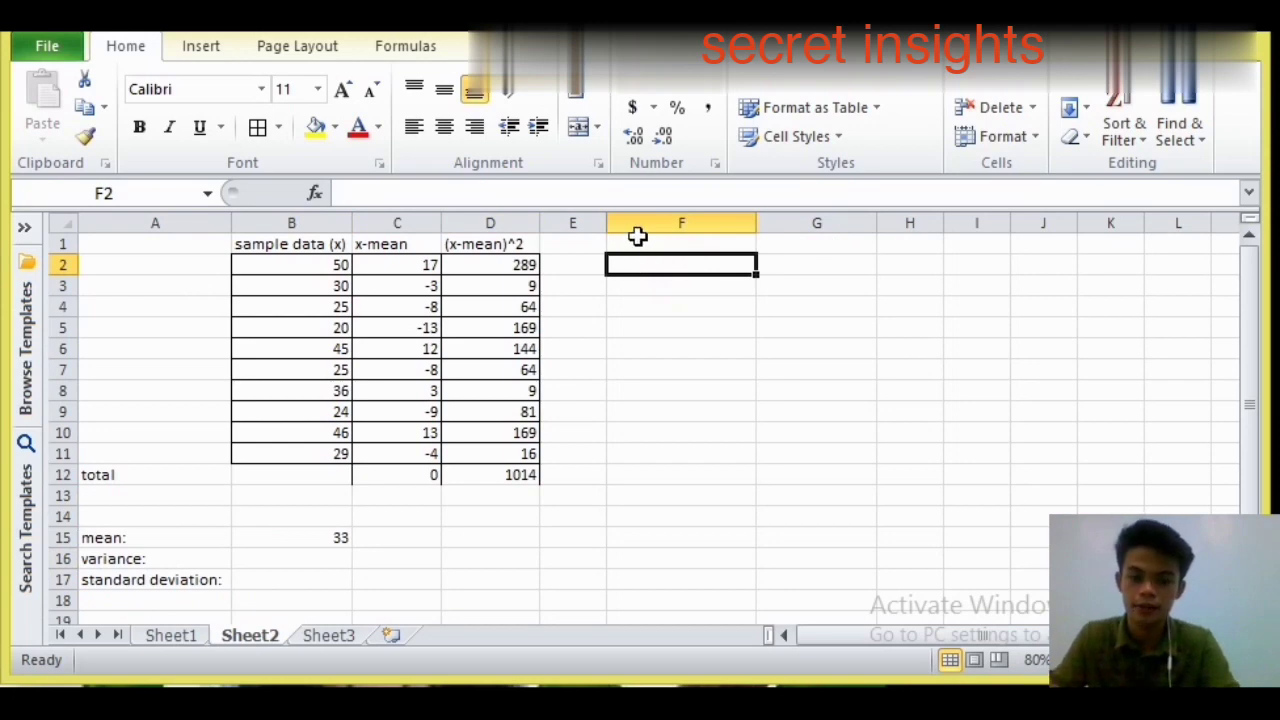
{"action": "type", "text": "n"}
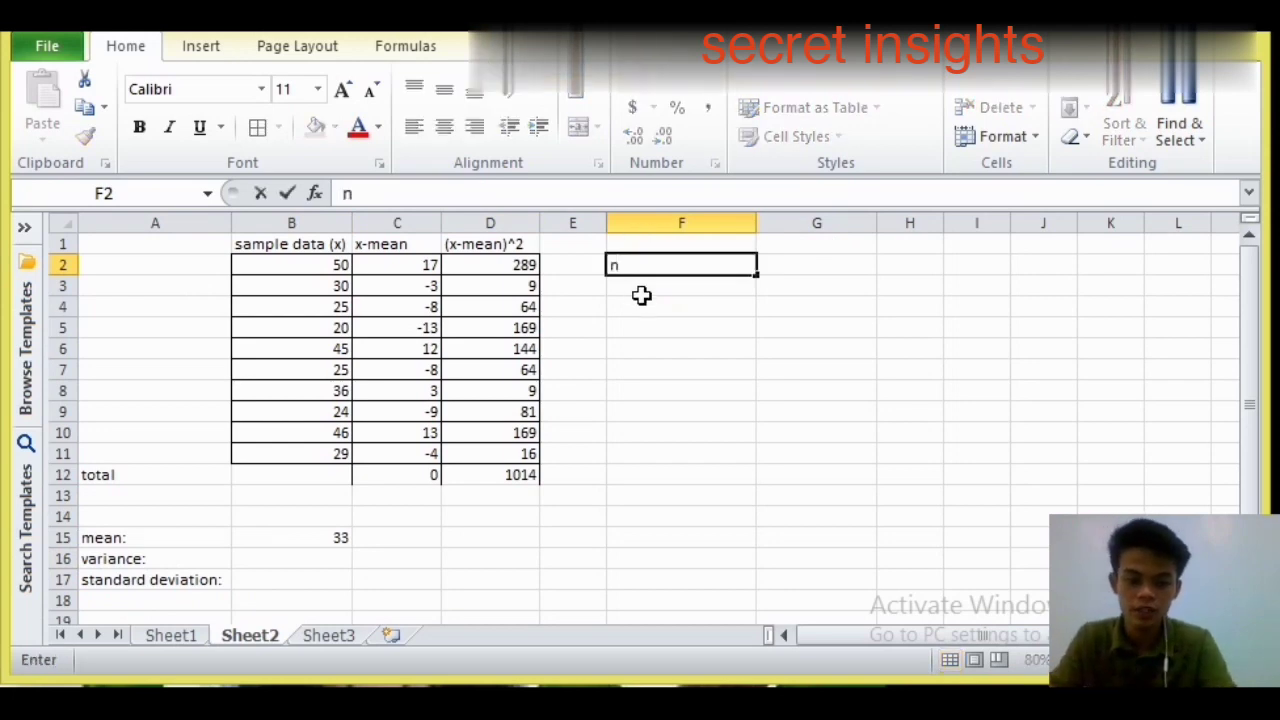
{"action": "left_click", "coordinate": [742, 301]}
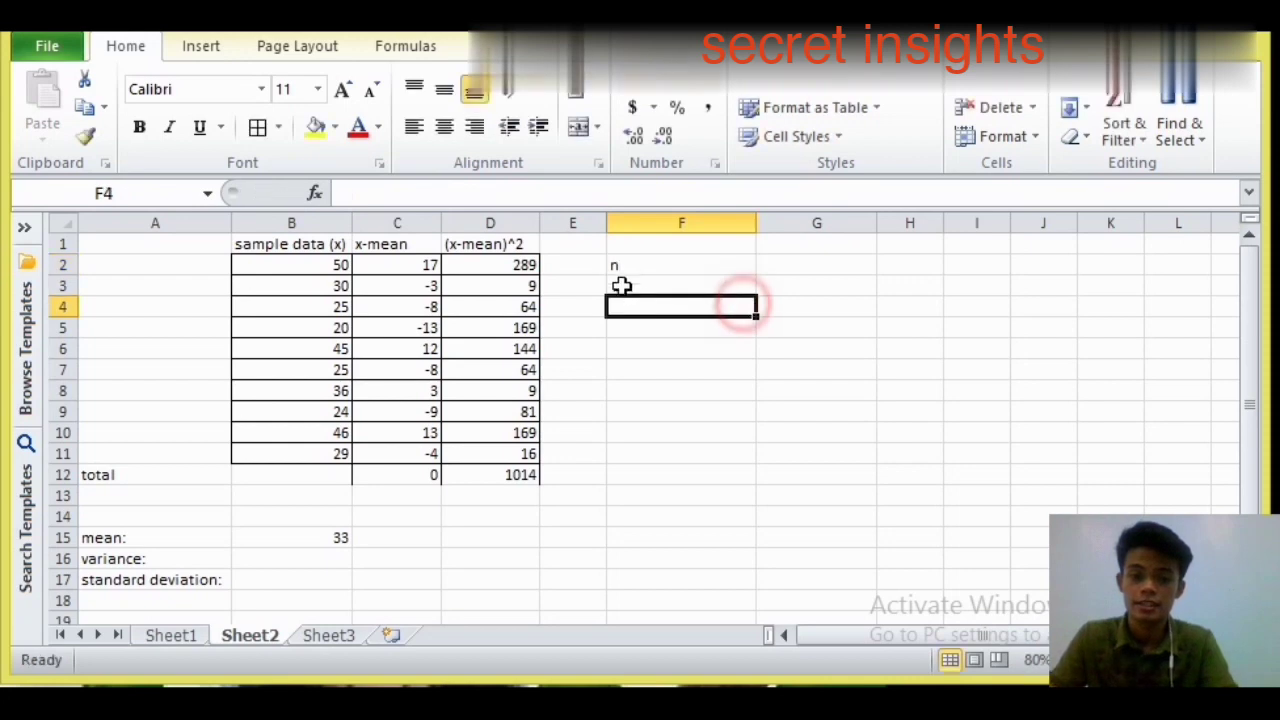
{"action": "left_click", "coordinate": [640, 264]}
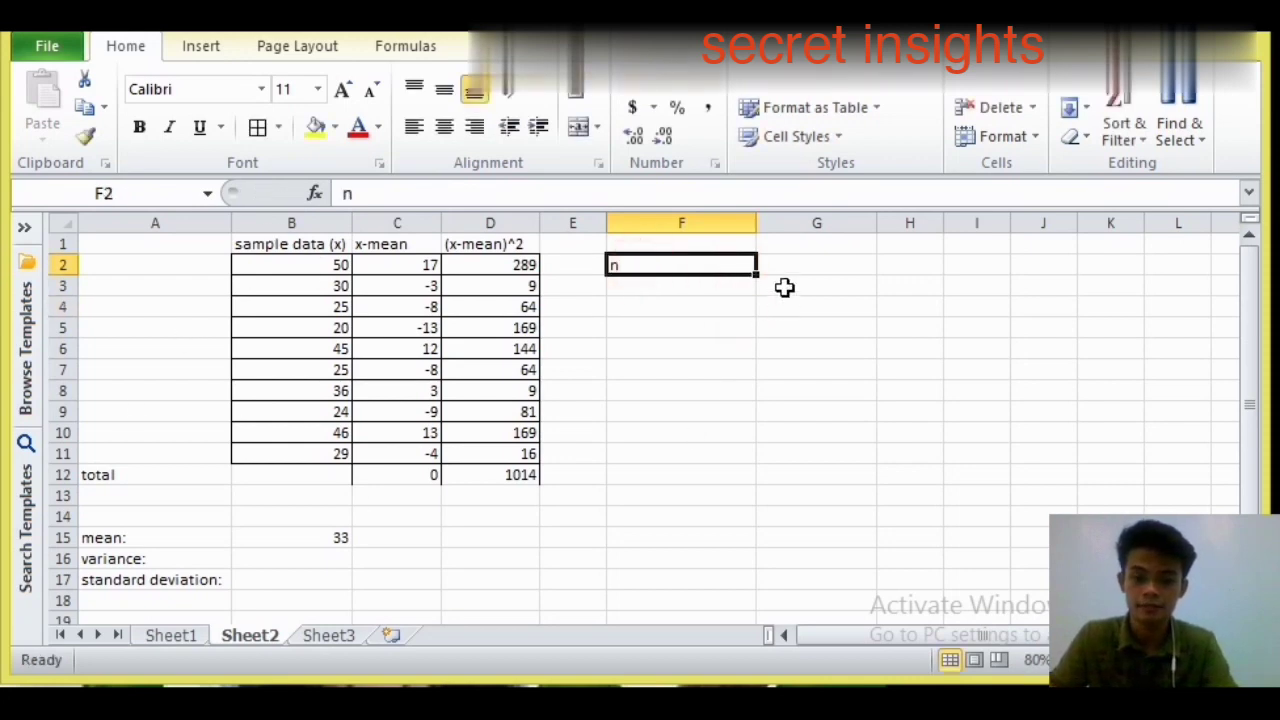
- Count the sample values in cell G2 with =COUNT(B2:B11)
{"action": "left_click", "coordinate": [818, 271]}
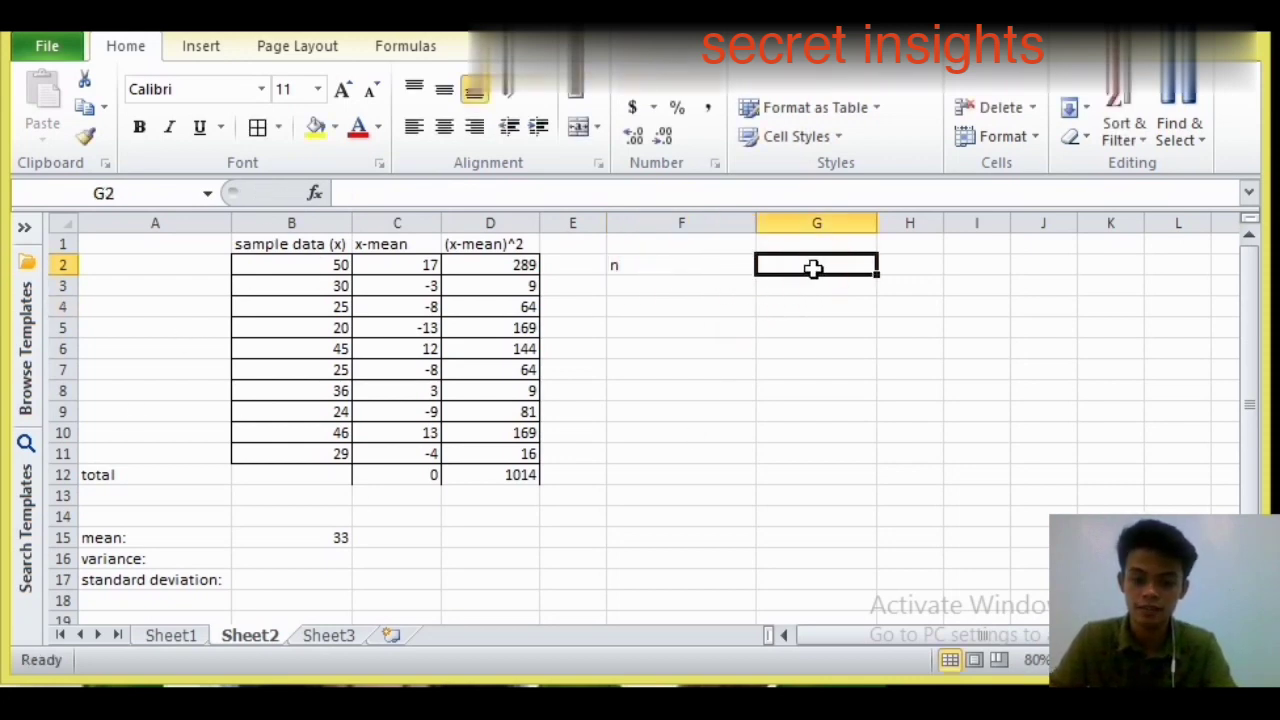
{"action": "type", "text": "+"}
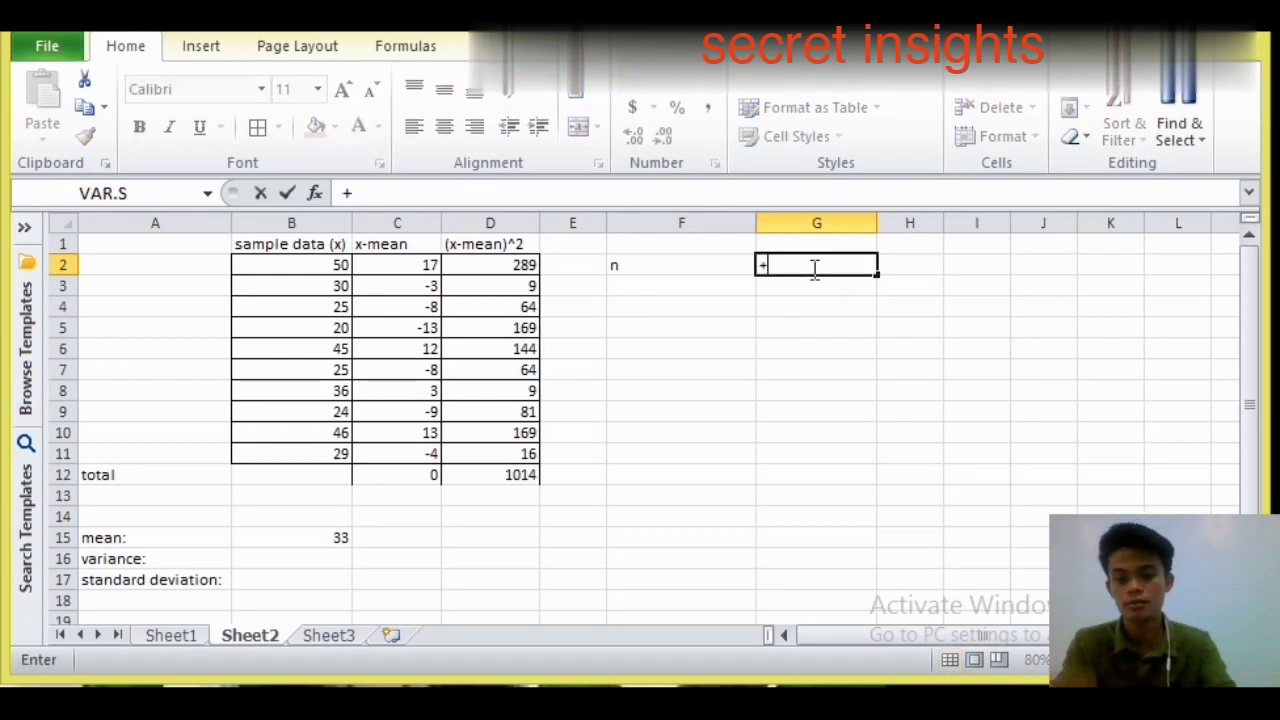
{"action": "key", "text": "BackSpace"}
{"action": "type", "text": "="}
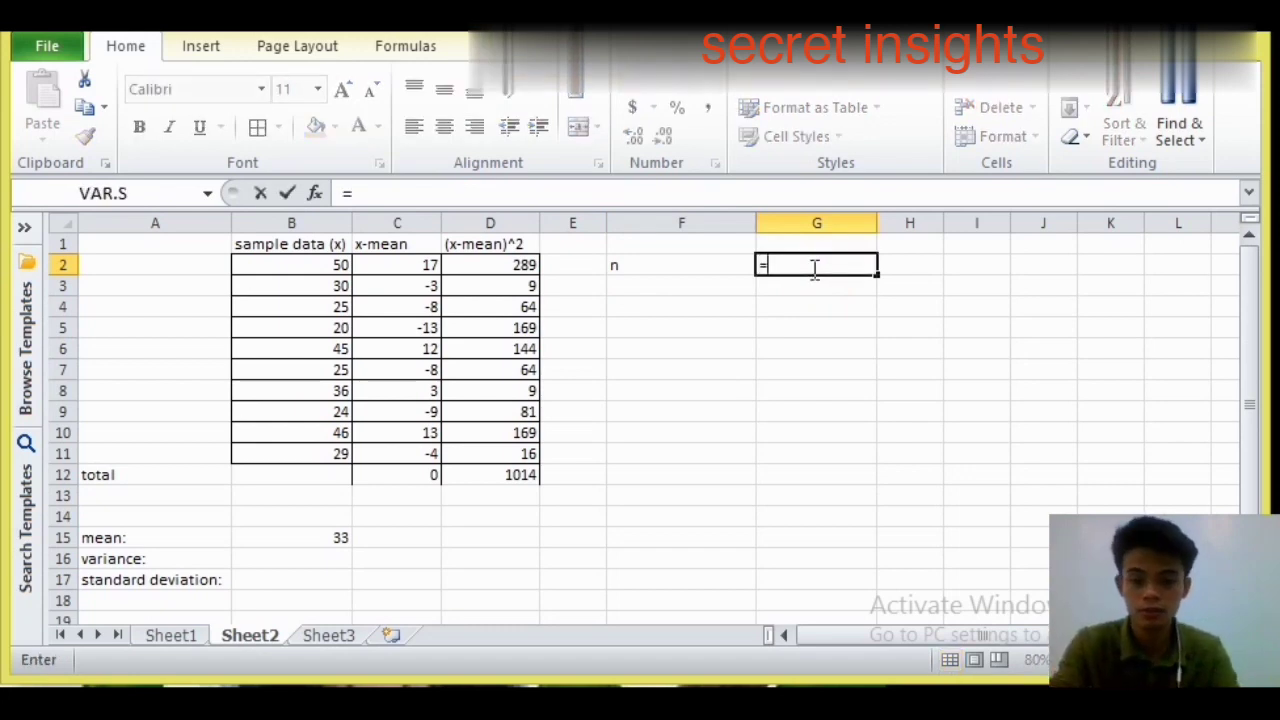
{"action": "type", "text": "count"}
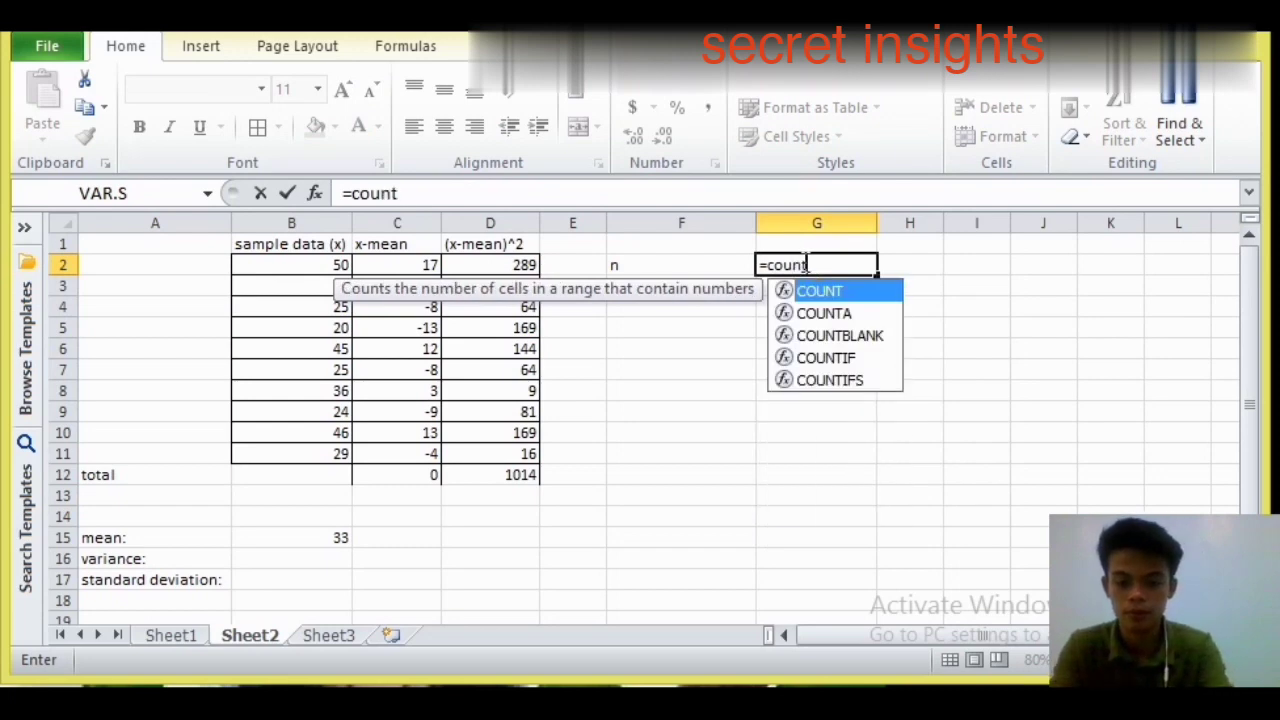
{"action": "type", "text": "("}
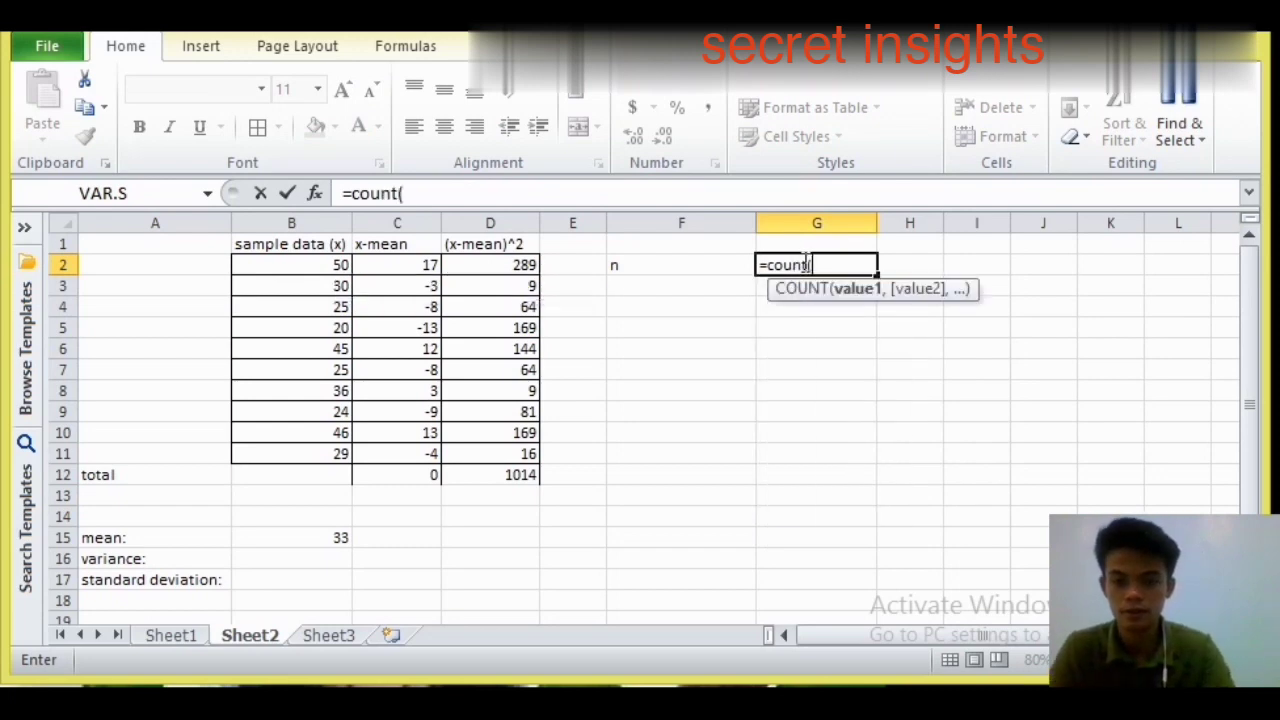
{"action": "left_click", "coordinate": [310, 264]}
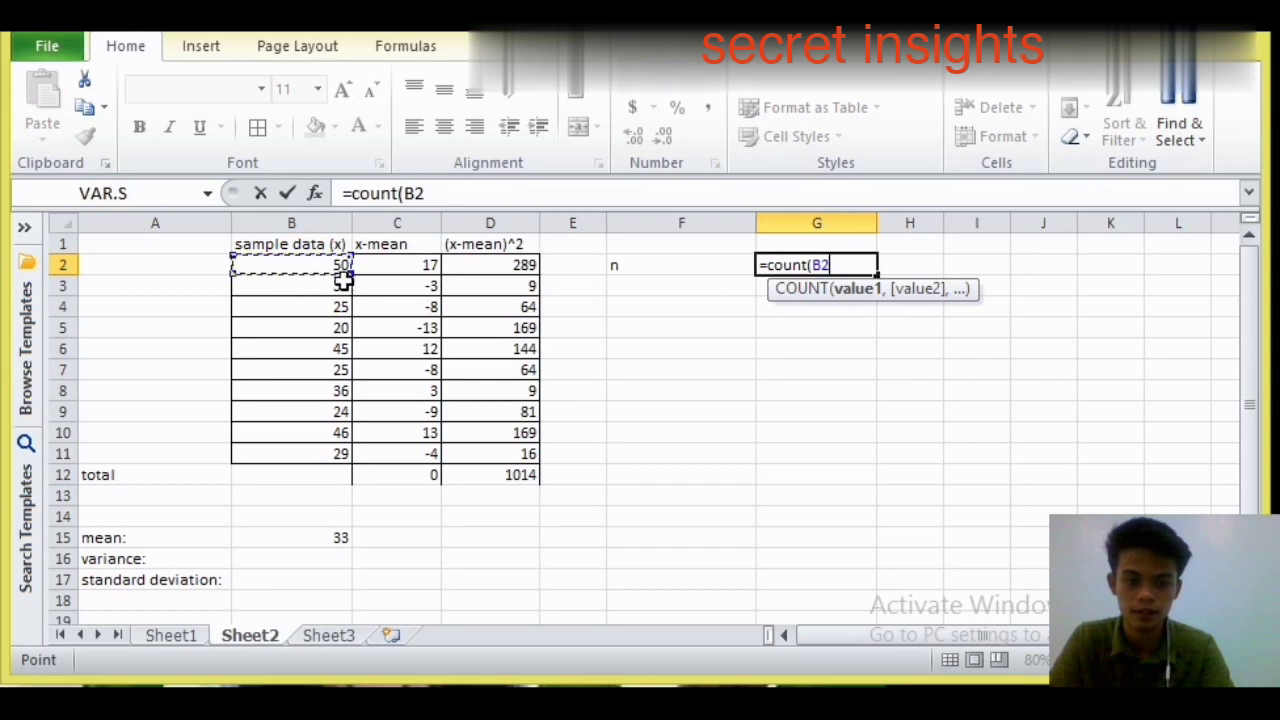
{"action": "left_click_drag", "start_coordinate": [348, 272], "coordinate": [343, 457]}
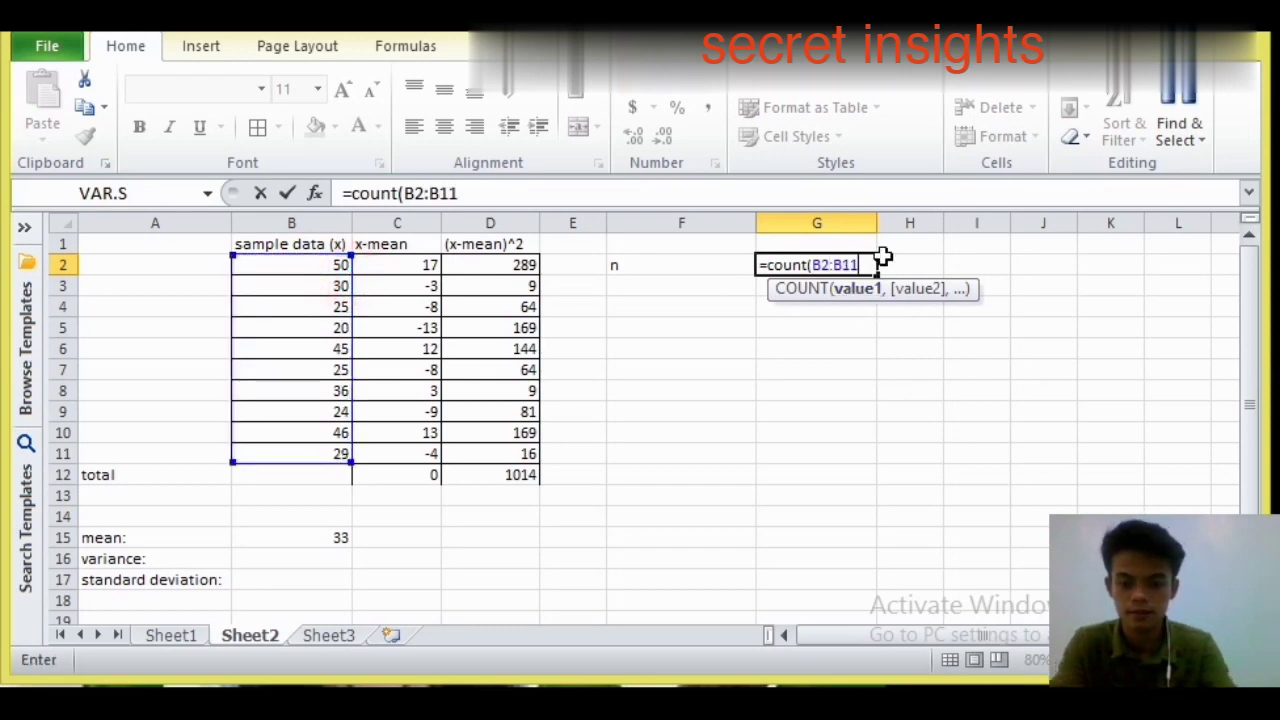
{"action": "type", "text": ")"}
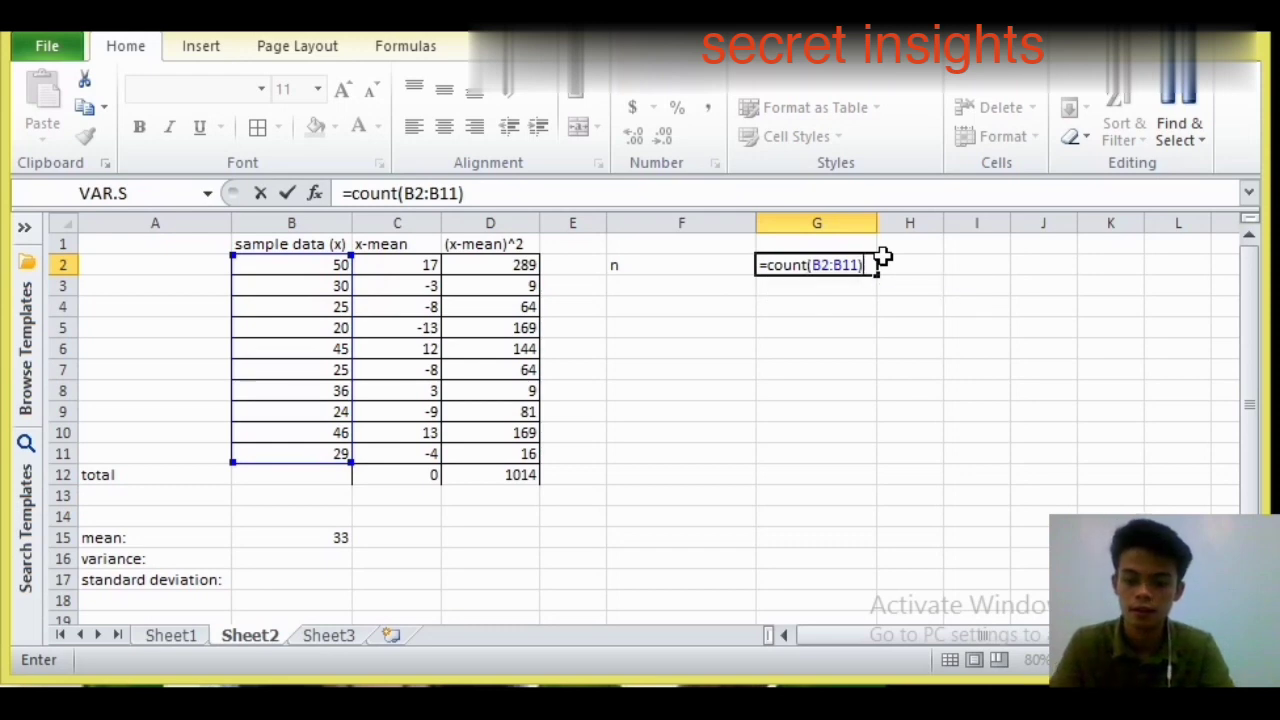
{"action": "key", "text": "Return"}
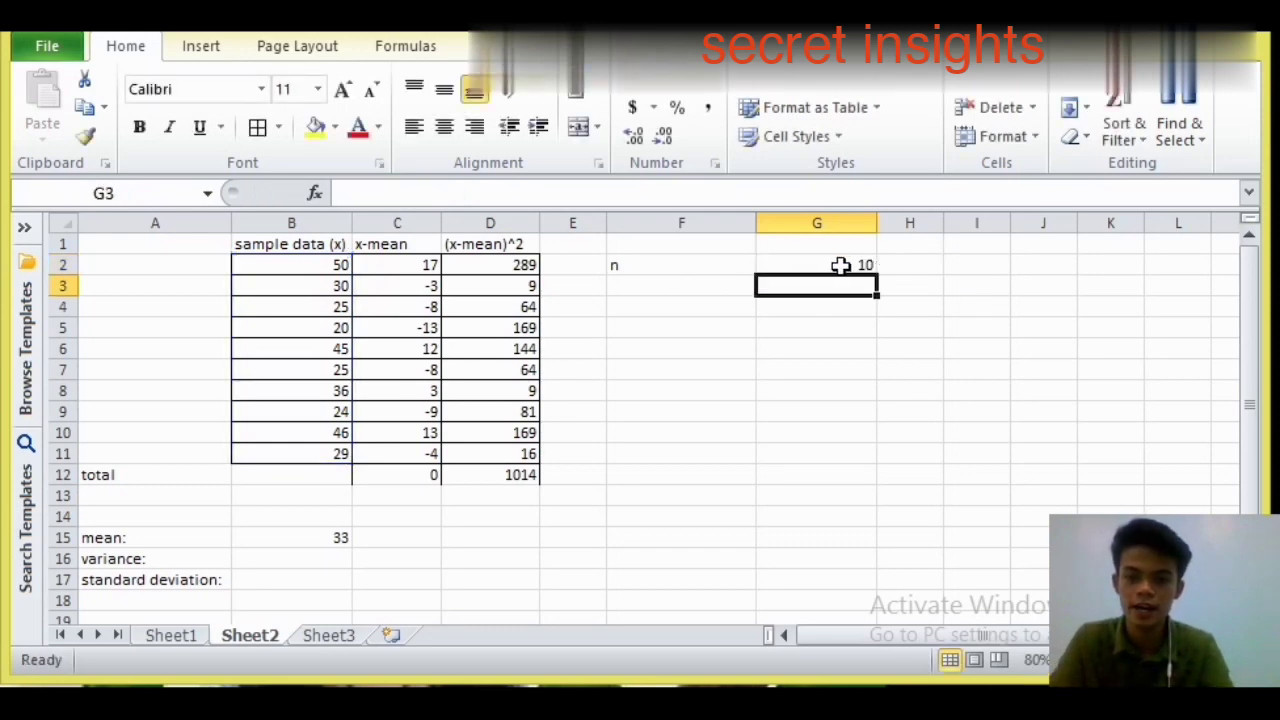
{"action": "left_click", "coordinate": [840, 265]}
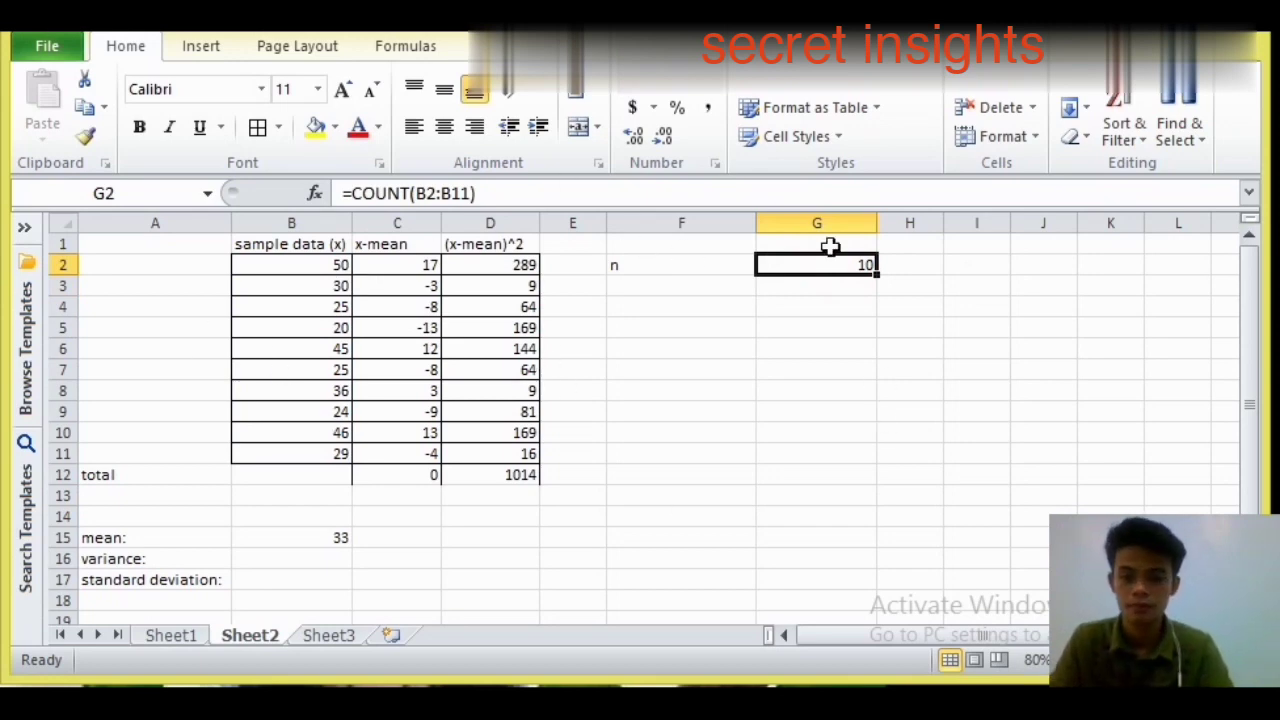
- Enter the label n-1 in cell F3 and the value 9 beside it in cell G3
{"action": "left_click", "coordinate": [124, 565]}
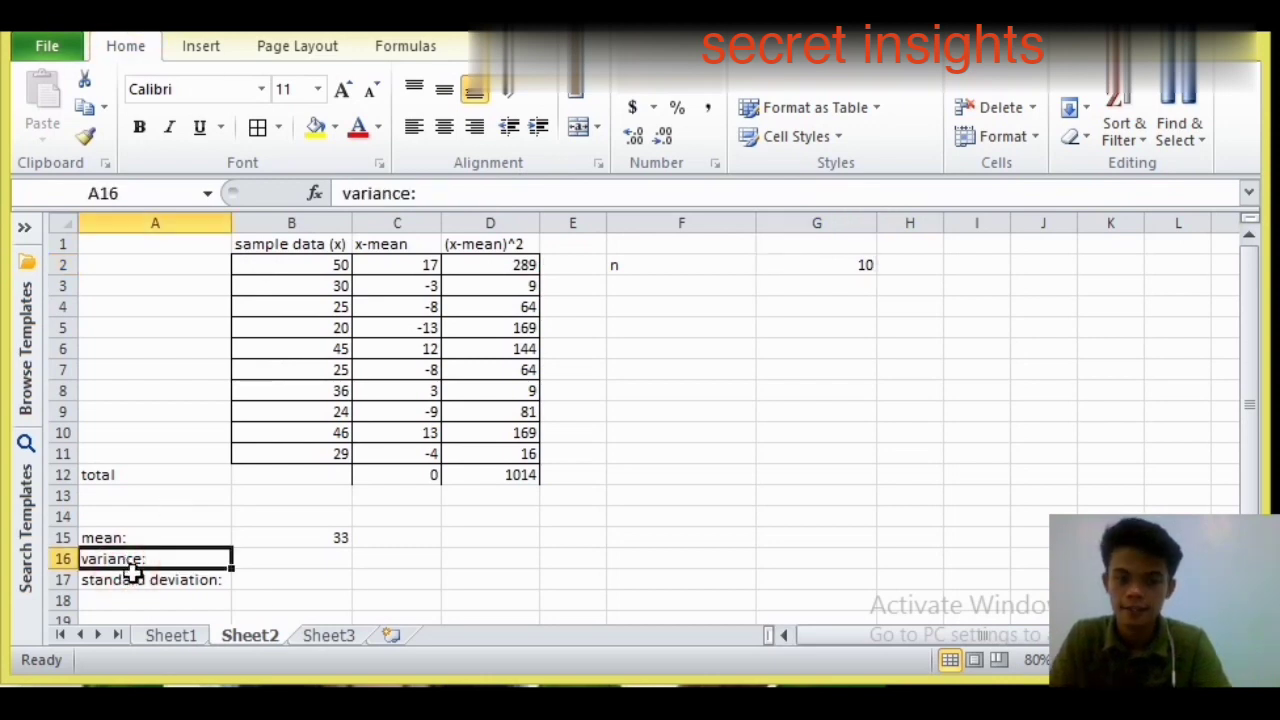
{"action": "left_click", "coordinate": [485, 481]}
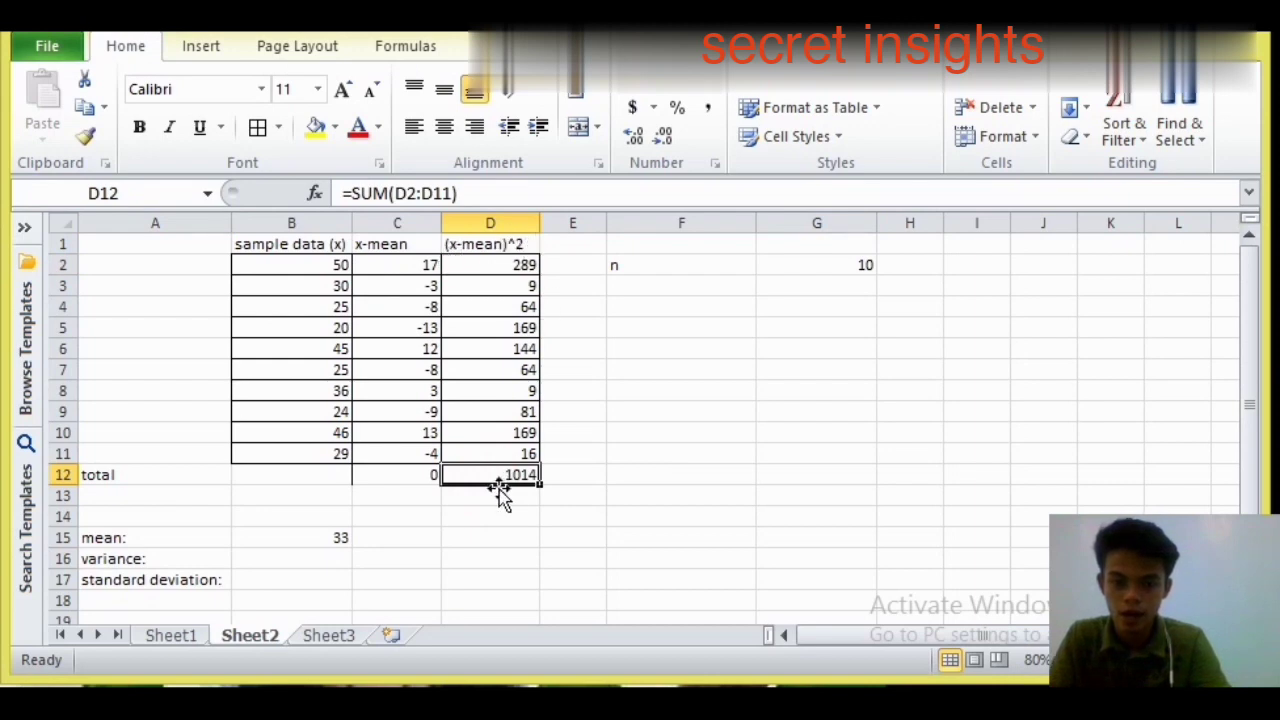
{"action": "left_click", "coordinate": [621, 286]}
{"action": "type", "text": "n"}
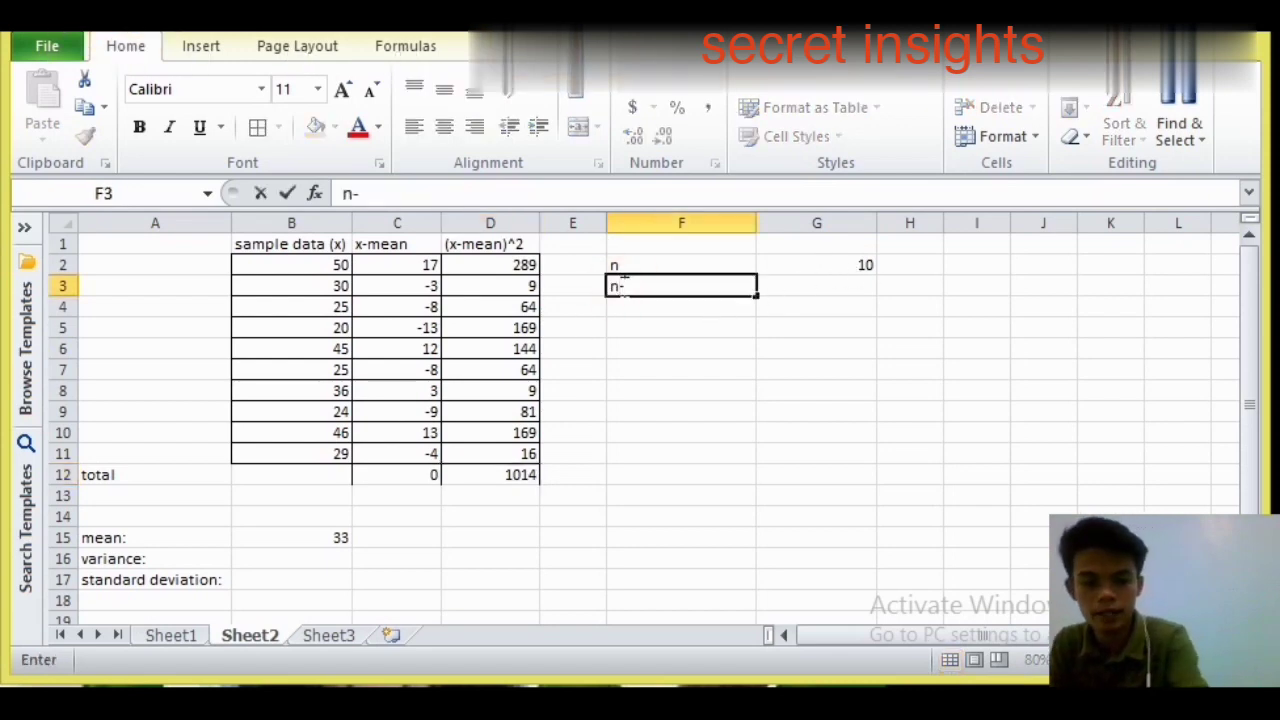
{"action": "type", "text": "-1"}
{"action": "left_click", "coordinate": [800, 284]}
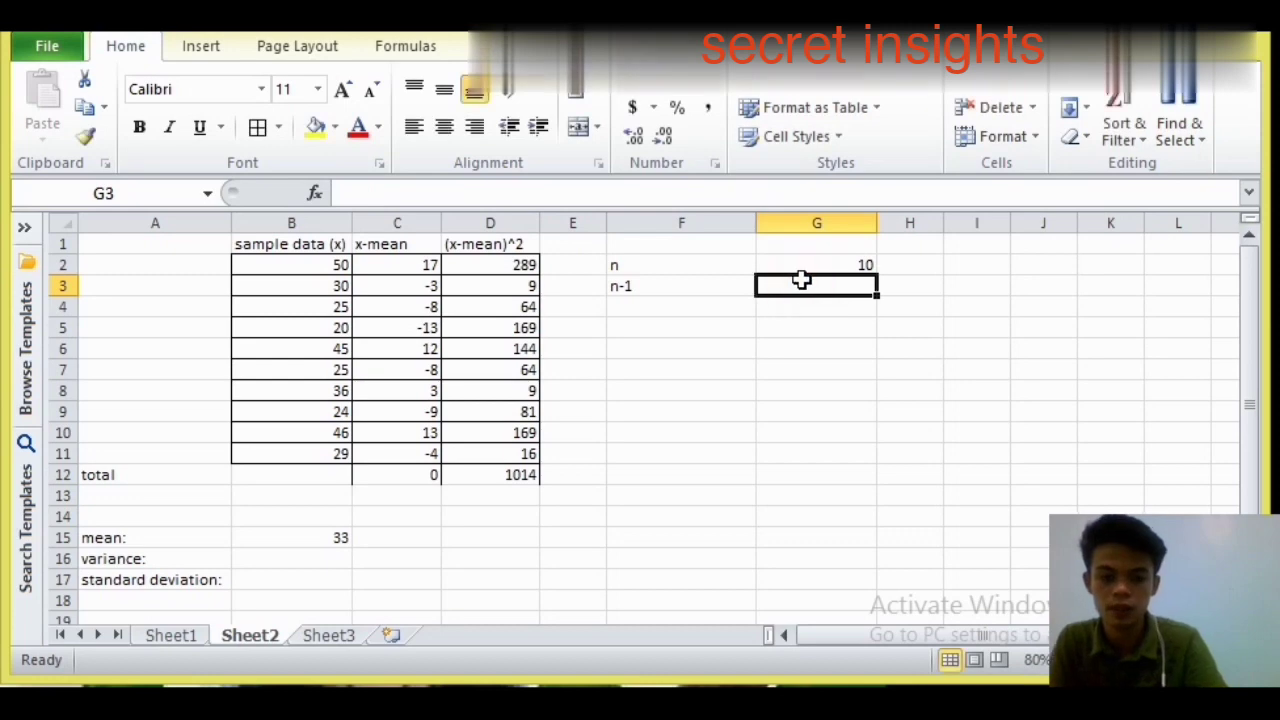
{"action": "type", "text": "9"}
{"action": "left_click", "coordinate": [800, 322]}
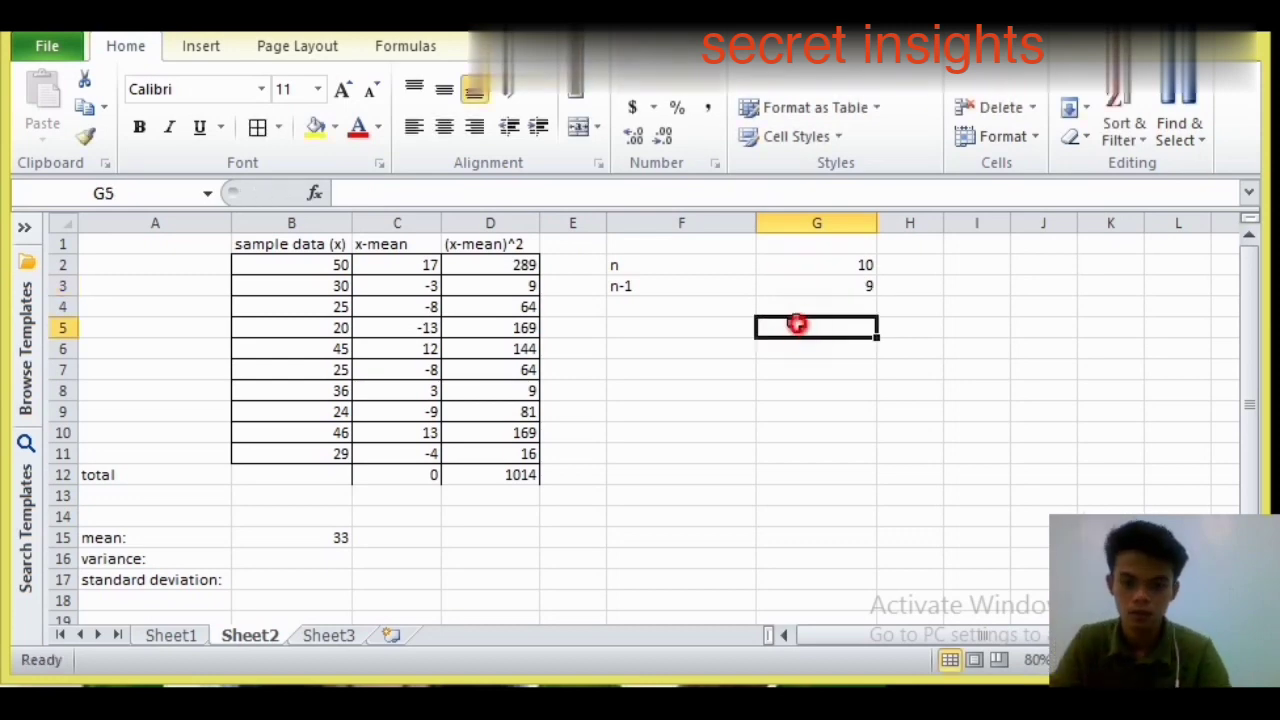
- Enter =D12/G3 in cell G5 to divide the squared-deviation total by n-1
{"action": "key", "text": "alt"}
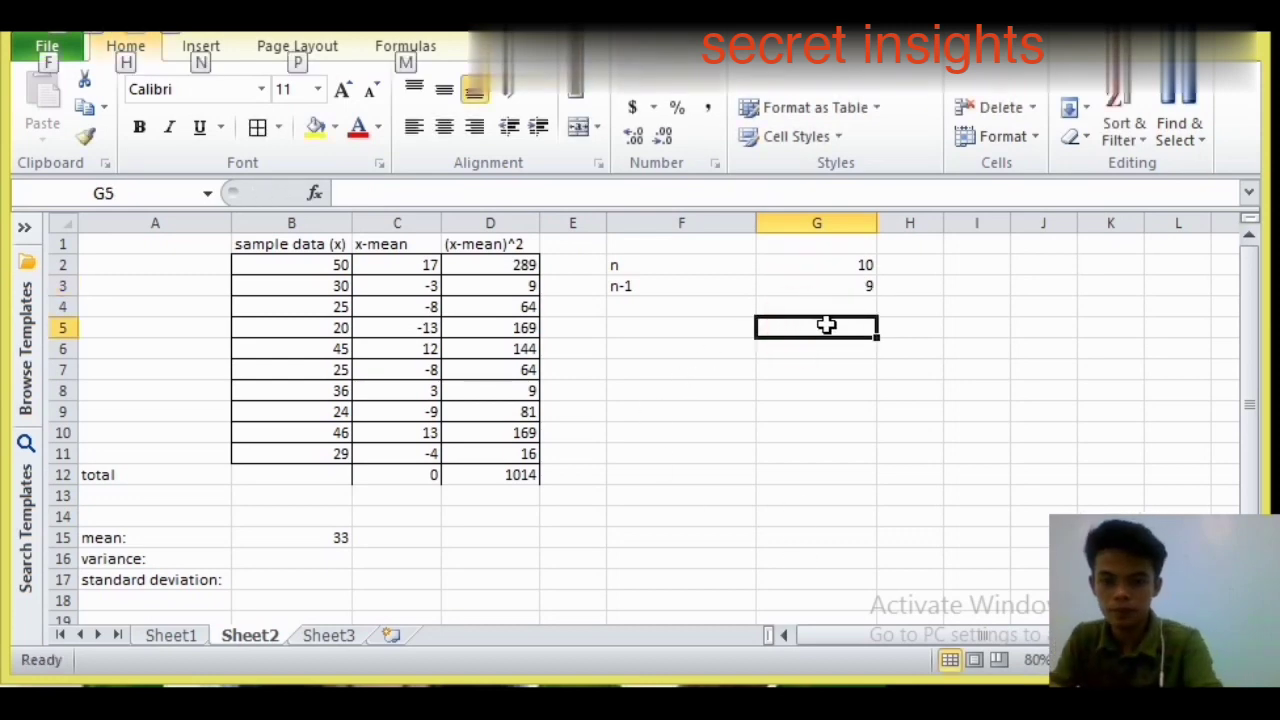
{"action": "left_click", "coordinate": [777, 331]}
{"action": "type", "text": "="}
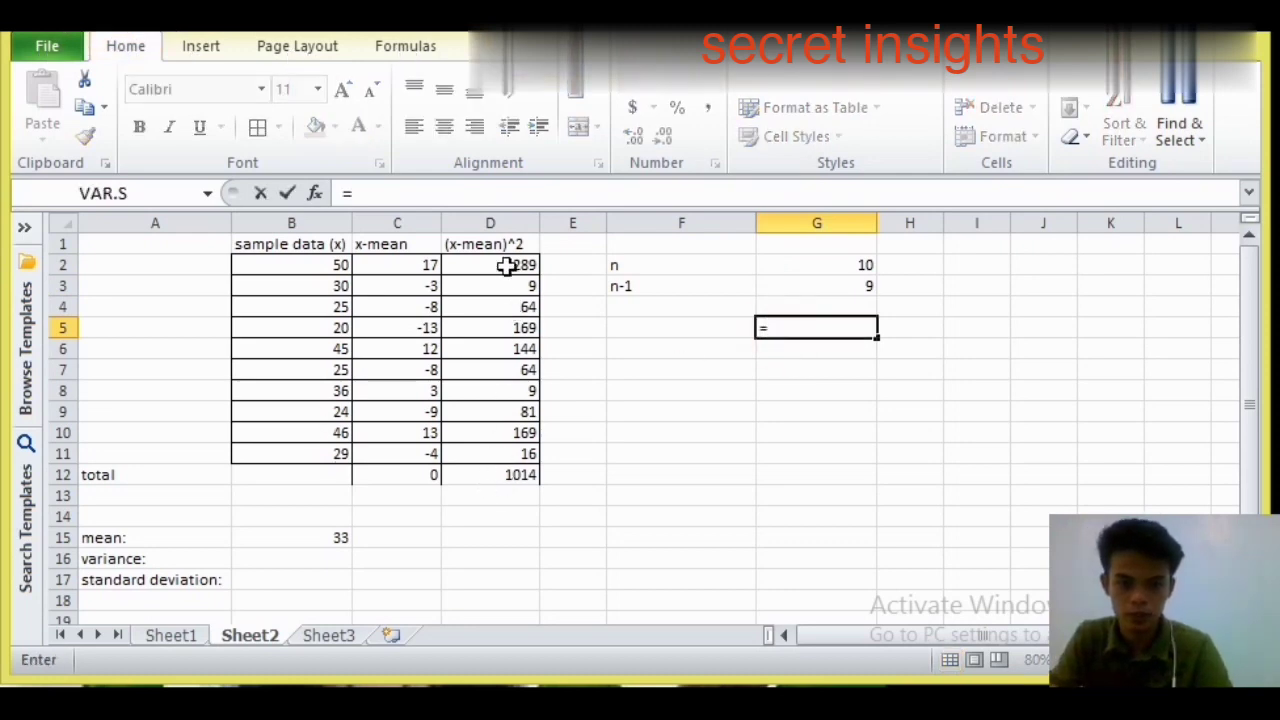
{"action": "left_click", "coordinate": [498, 480]}
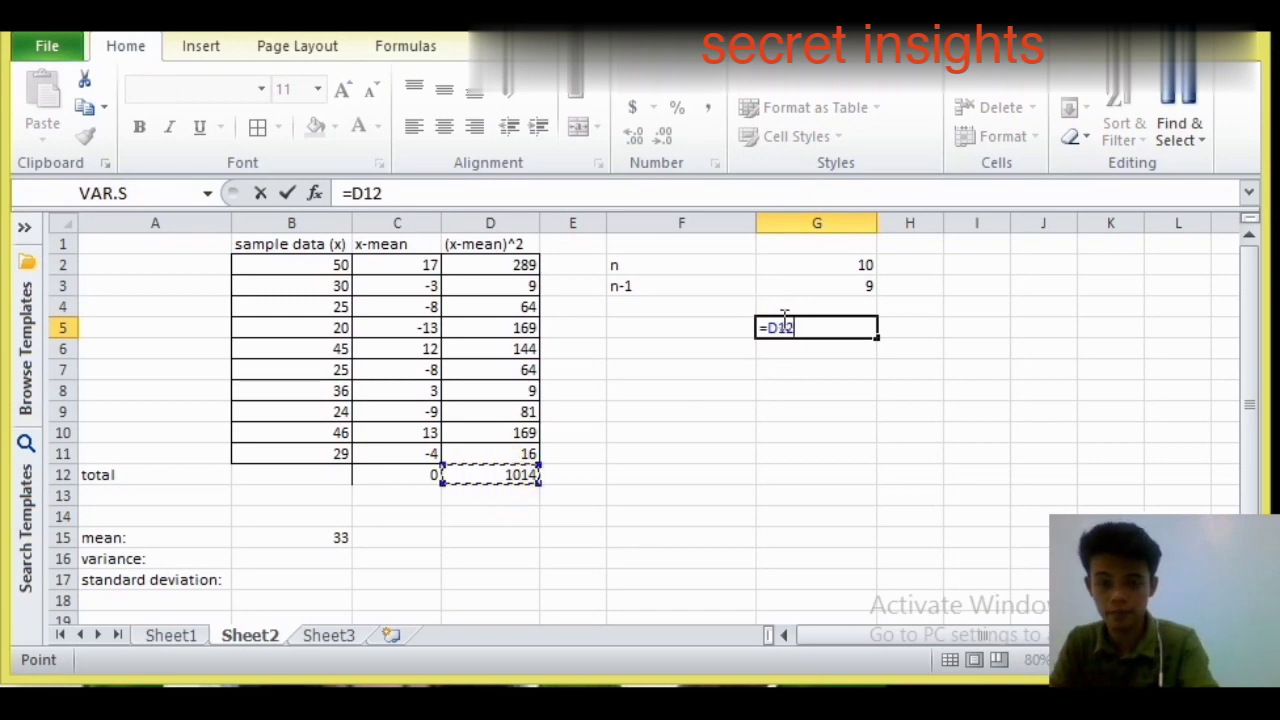
{"action": "type", "text": "/"}
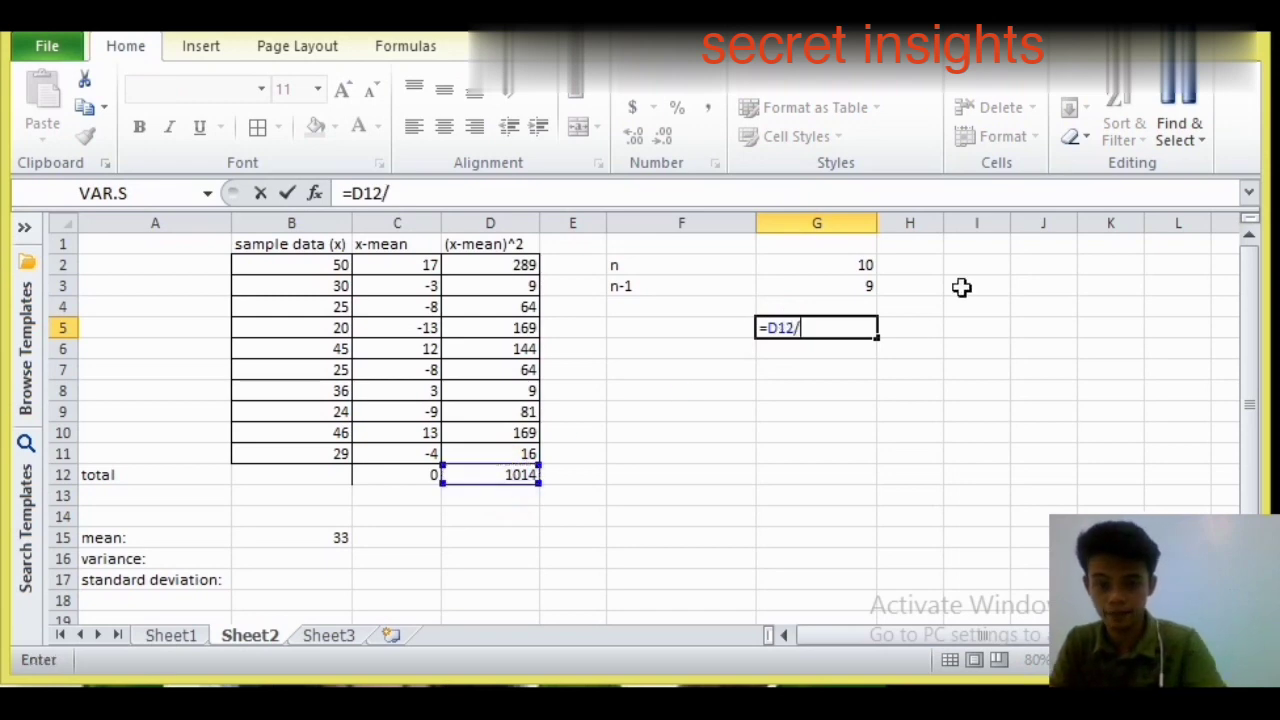
{"action": "left_click", "coordinate": [846, 286]}
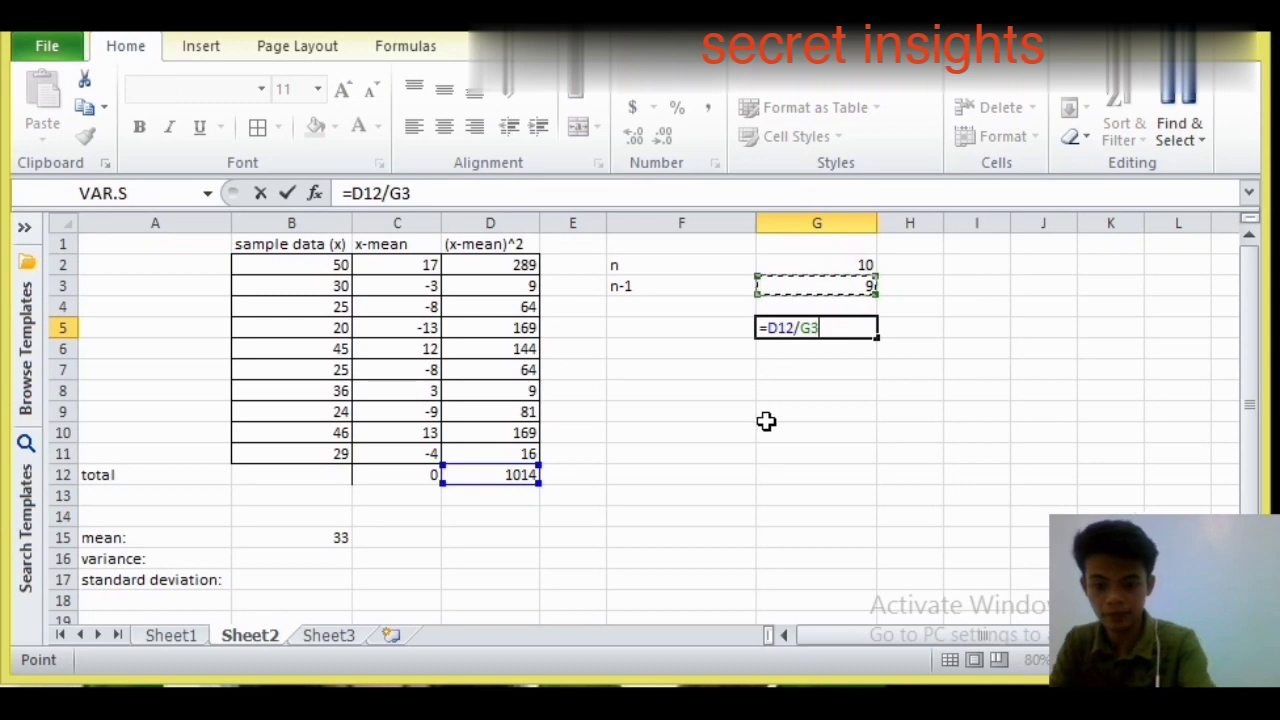
{"action": "key", "text": "Return"}
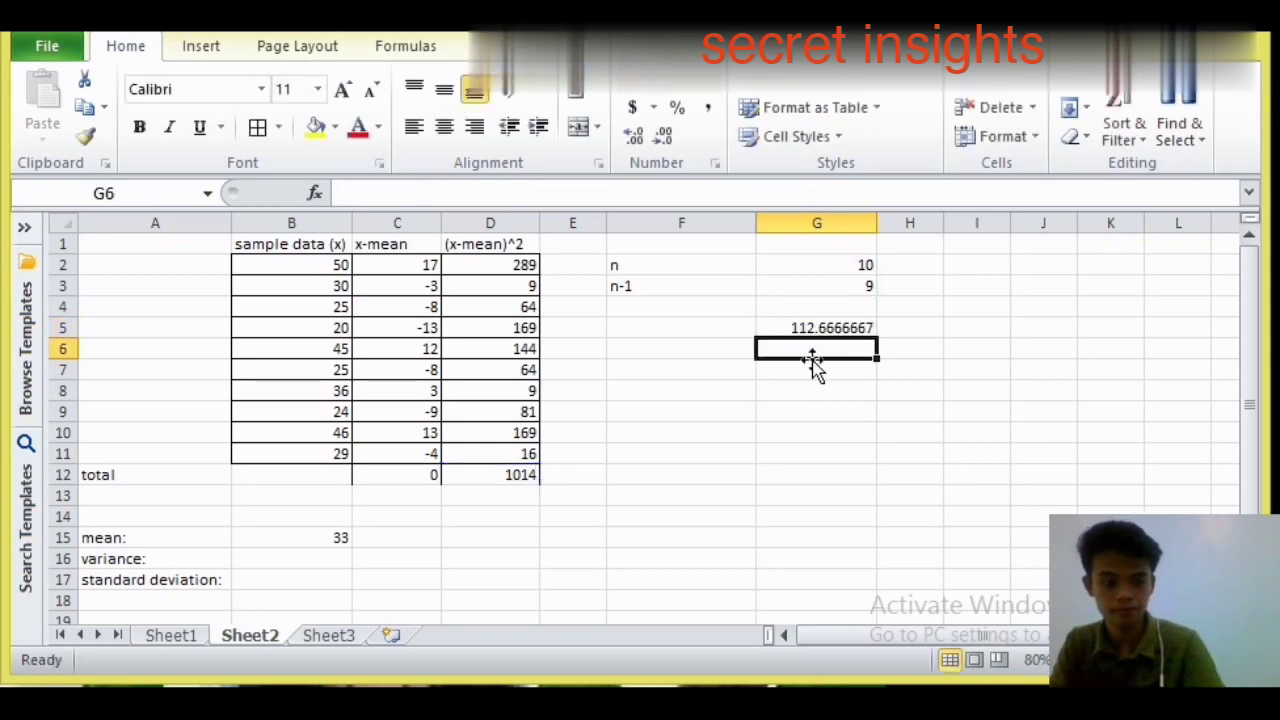
- Enter the label variance in cell F5 beside the quotient in G5
{"action": "key", "text": "Up"}
{"action": "key", "text": "Left"}
{"action": "key", "text": "alt"}
{"action": "left_click", "coordinate": [815, 328]}
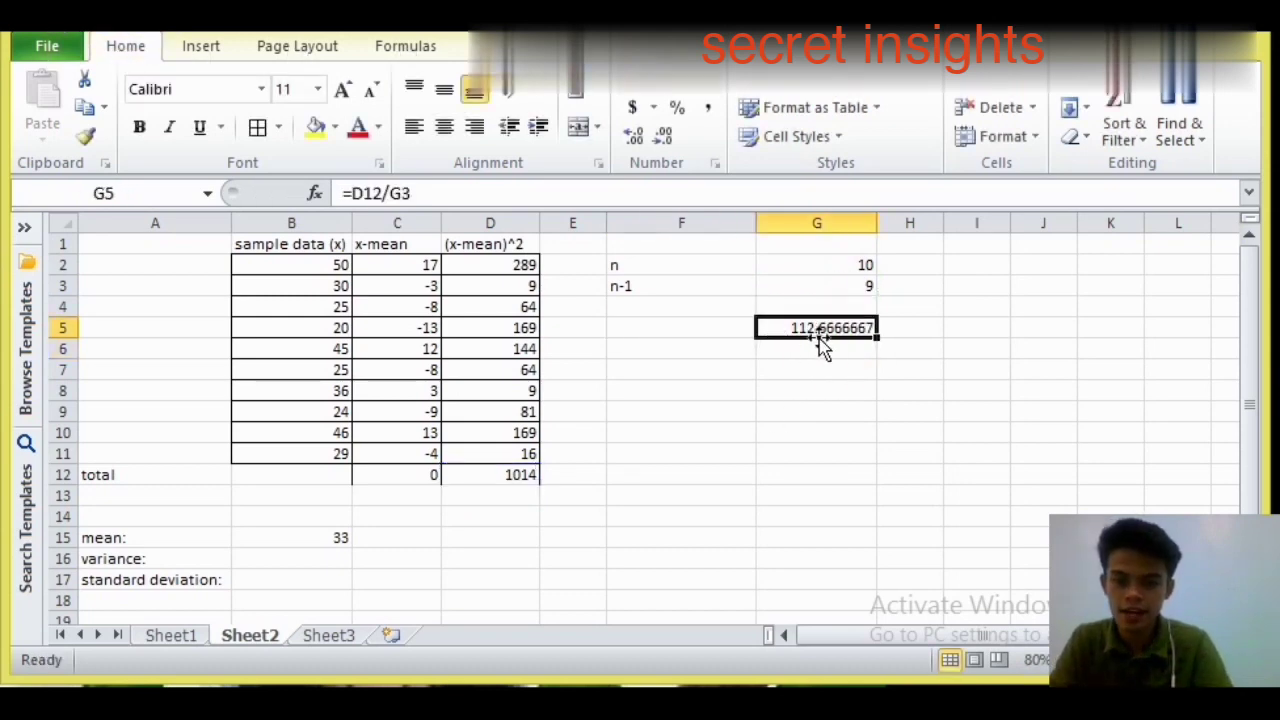
{"action": "left_click", "coordinate": [679, 331]}
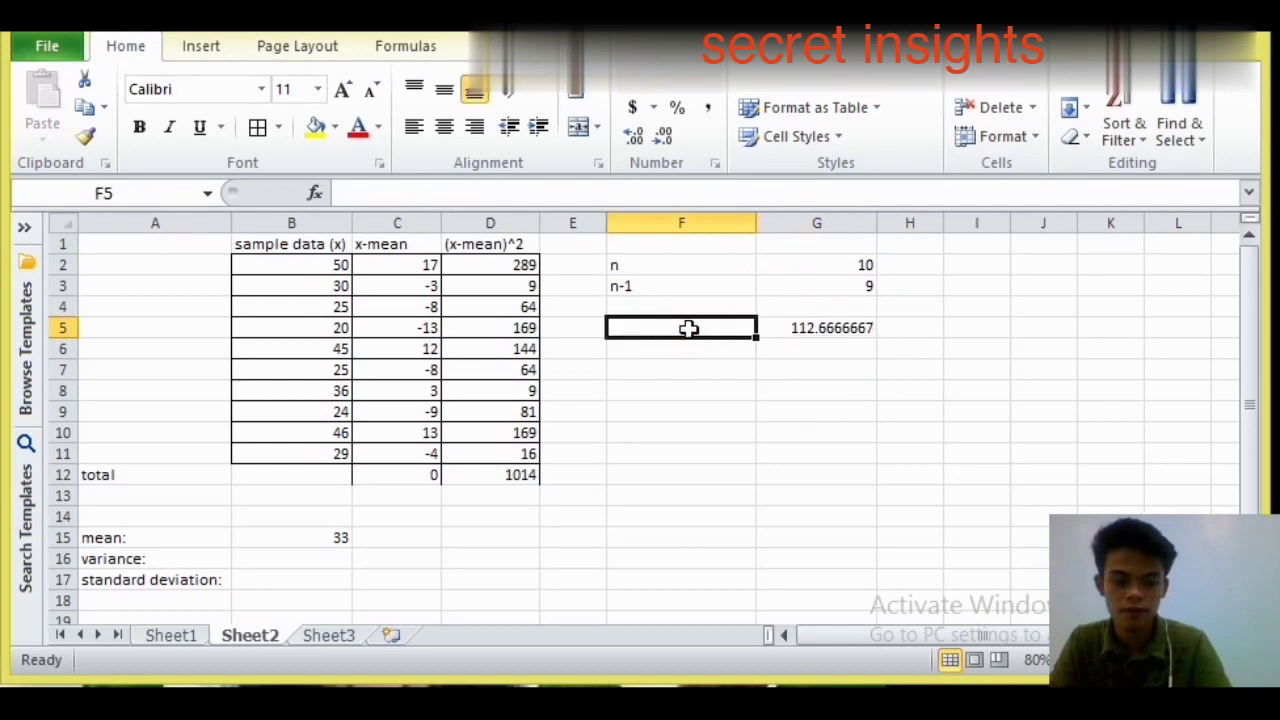
{"action": "type", "text": "variance"}
{"action": "key", "text": "Tab"}
{"action": "key", "text": "alt"}
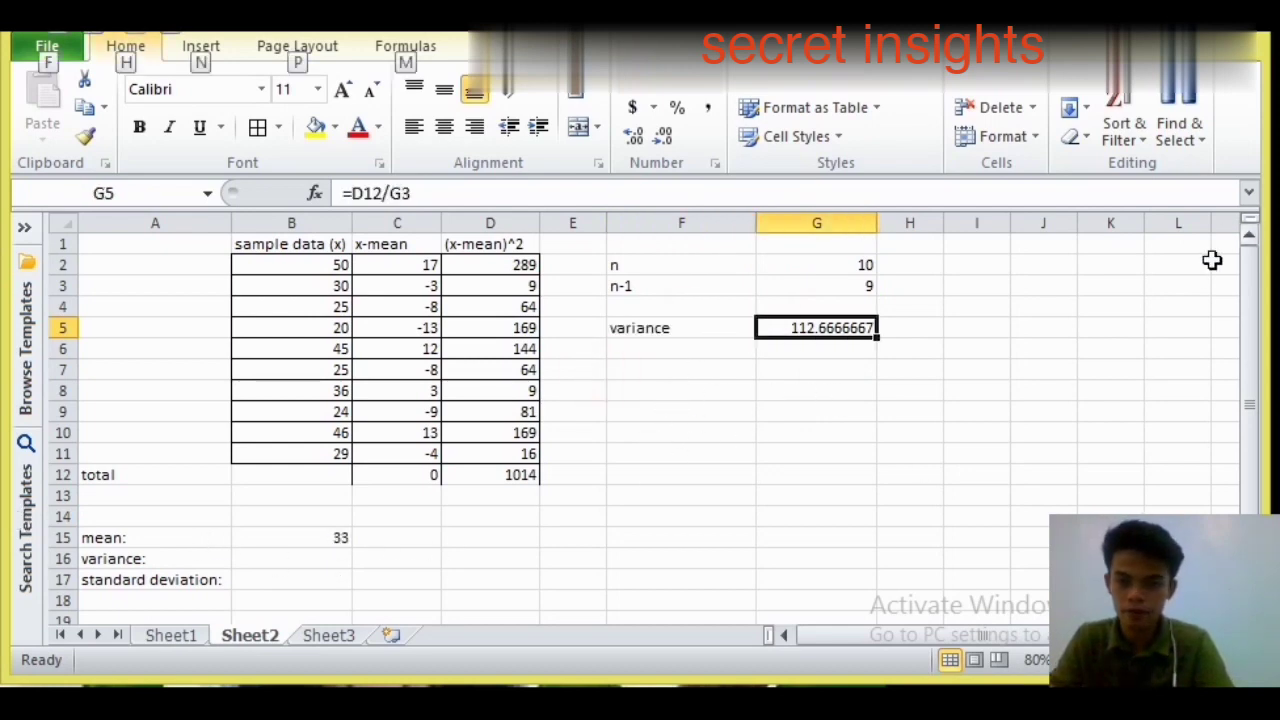
- Calculate the sample variance in cell B16 with =VAR.S(B2:B11) and compare it with the manual variance in G5
{"action": "left_click_drag", "start_coordinate": [1250, 292], "coordinate": [1246, 300]}
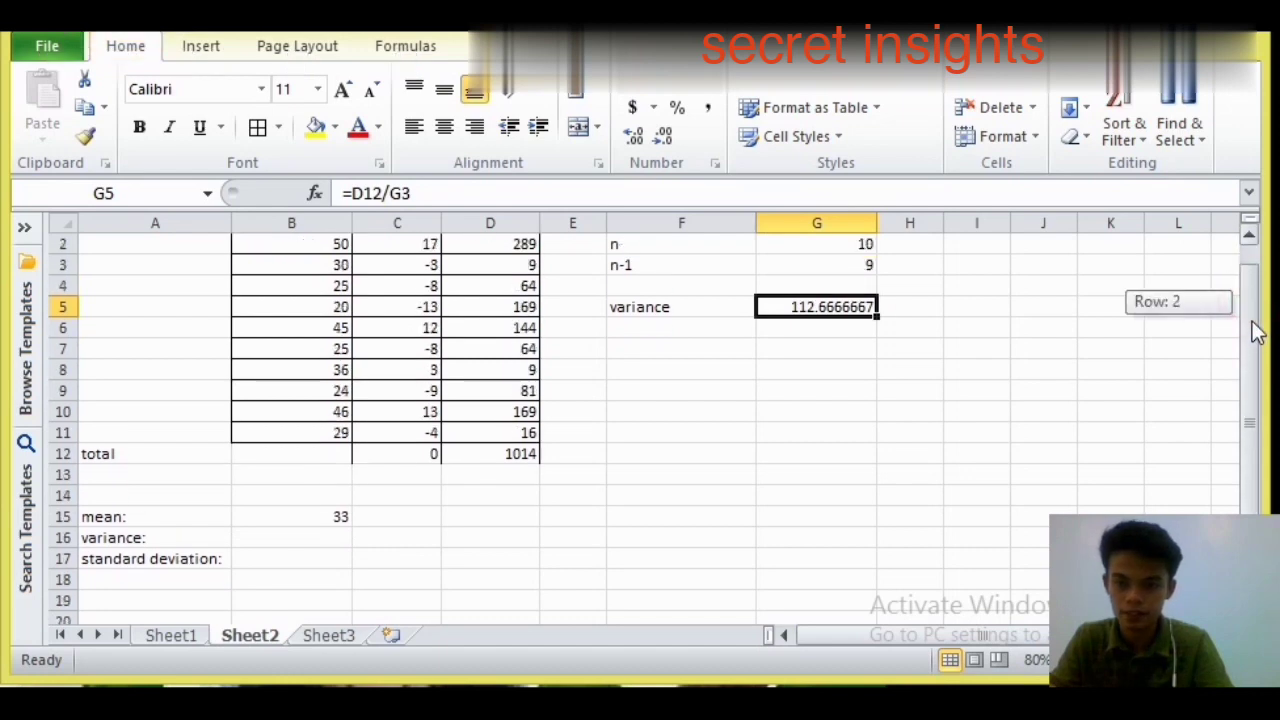
{"action": "left_click", "coordinate": [278, 538]}
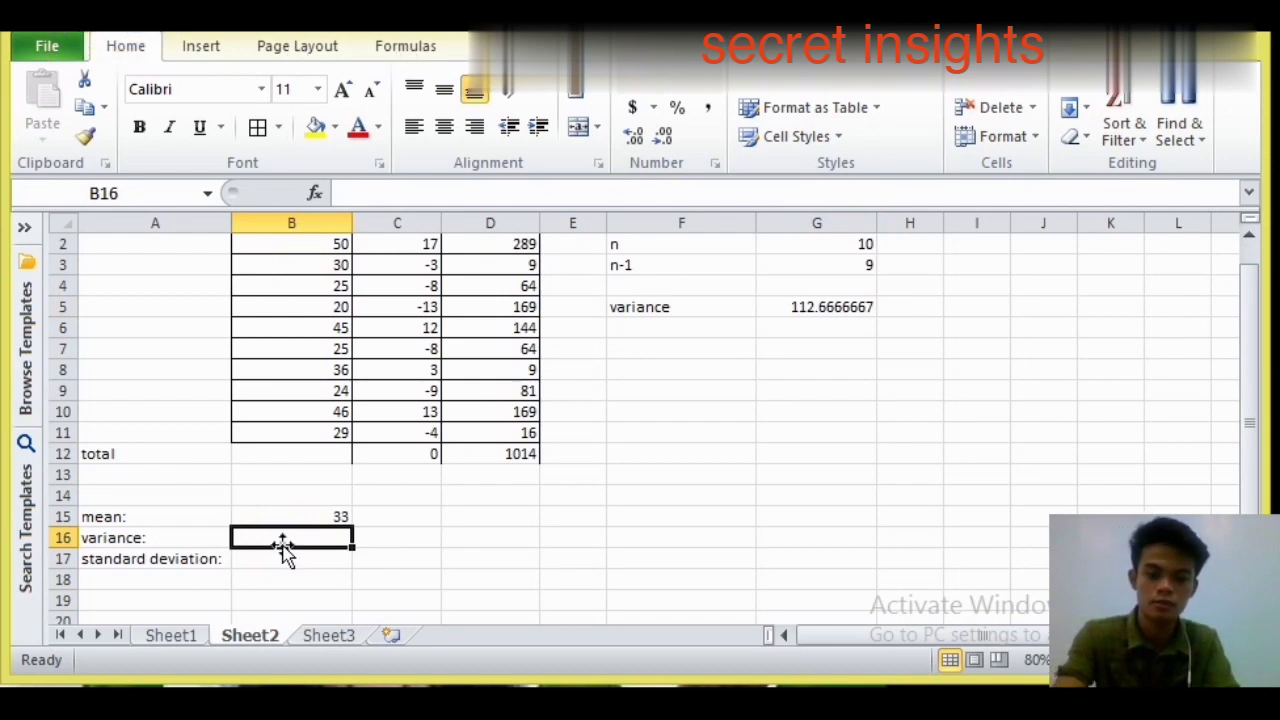
{"action": "type", "text": "="}
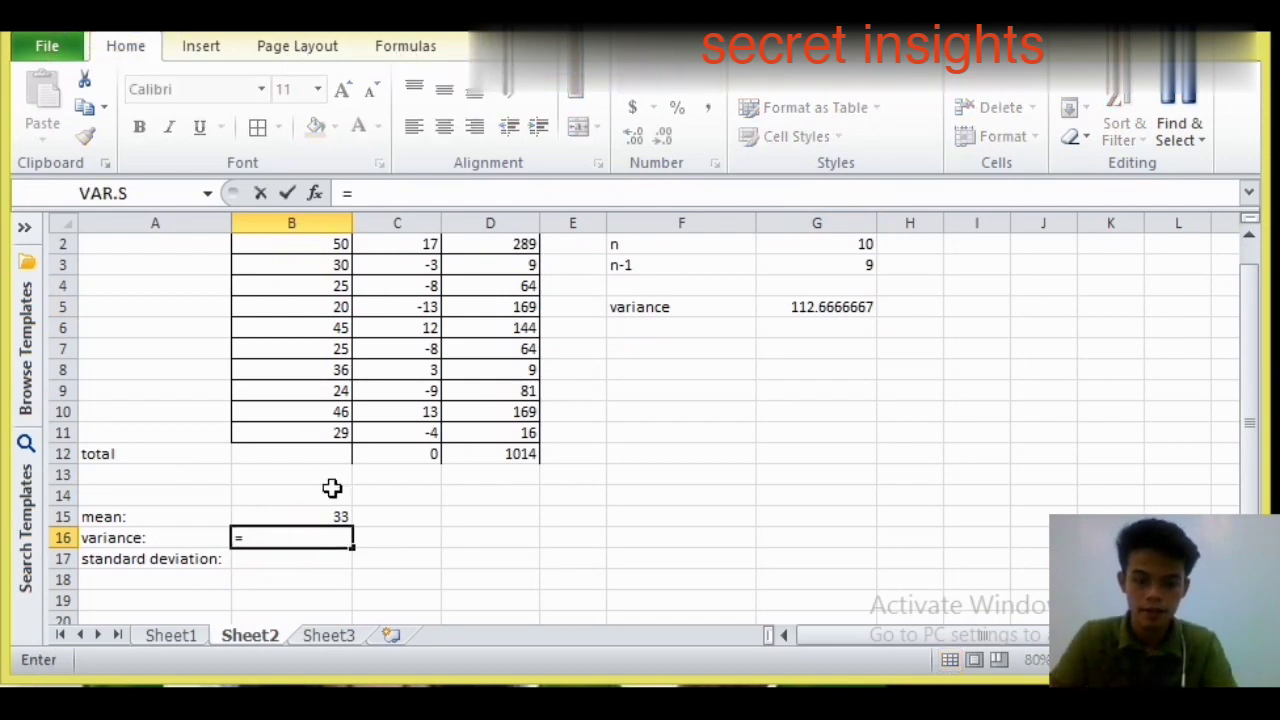
{"action": "type", "text": "va"}
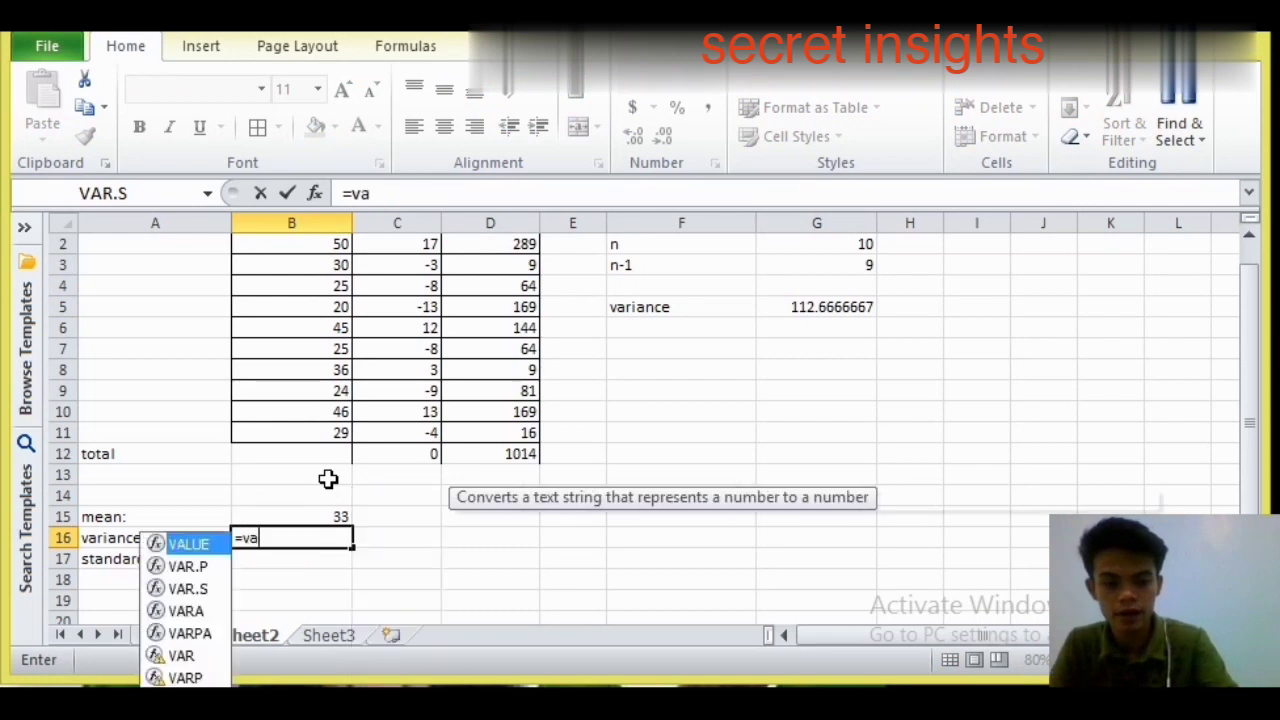
{"action": "type", "text": "r."}
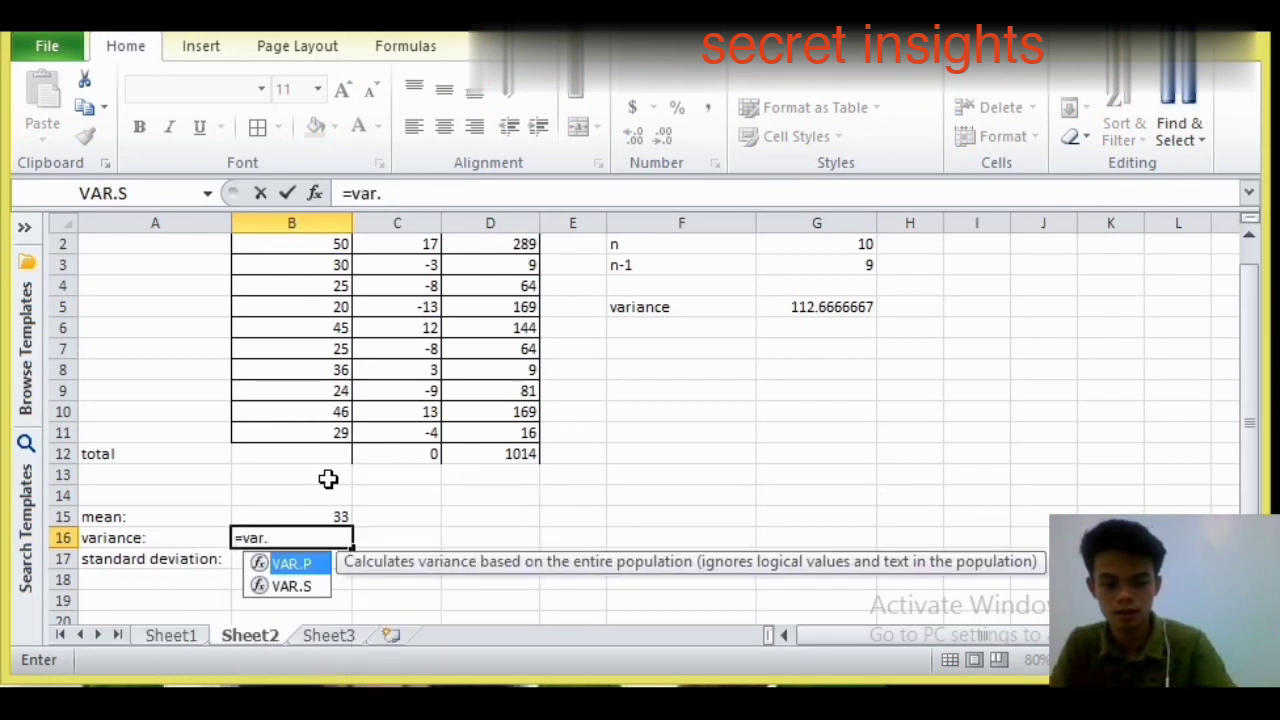
{"action": "type", "text": "s"}
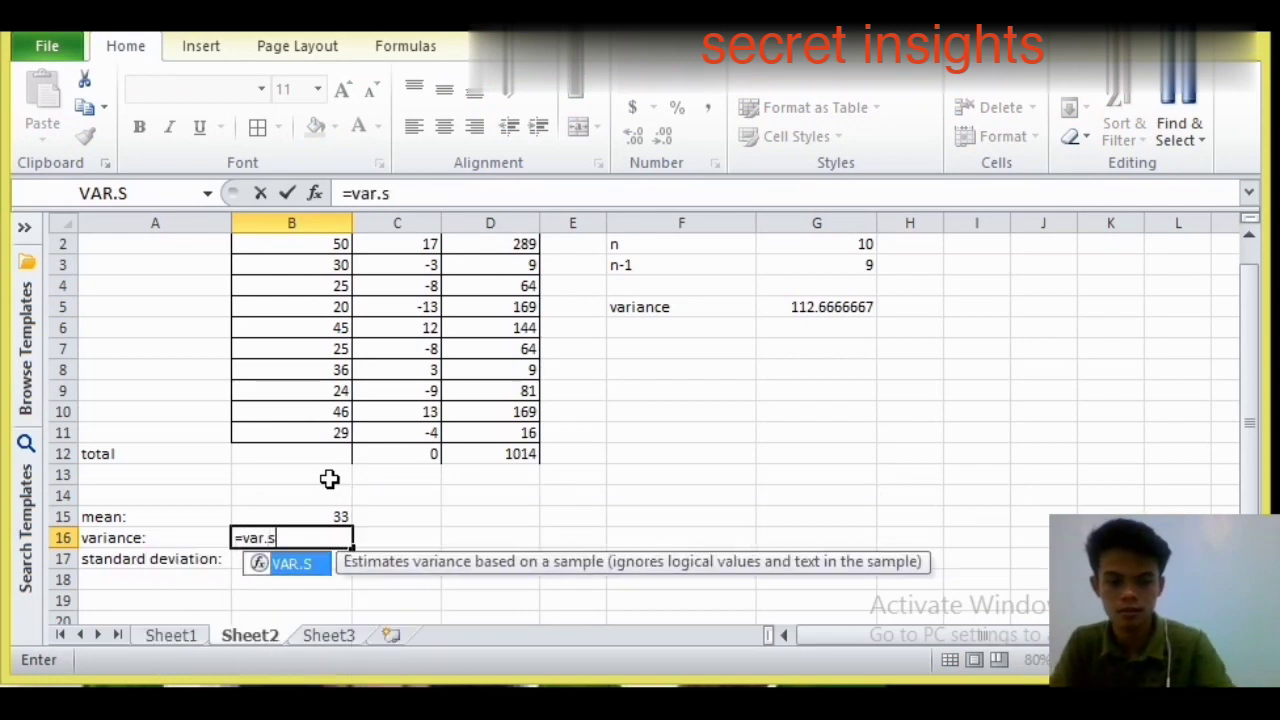
{"action": "double_click", "coordinate": [315, 565]}
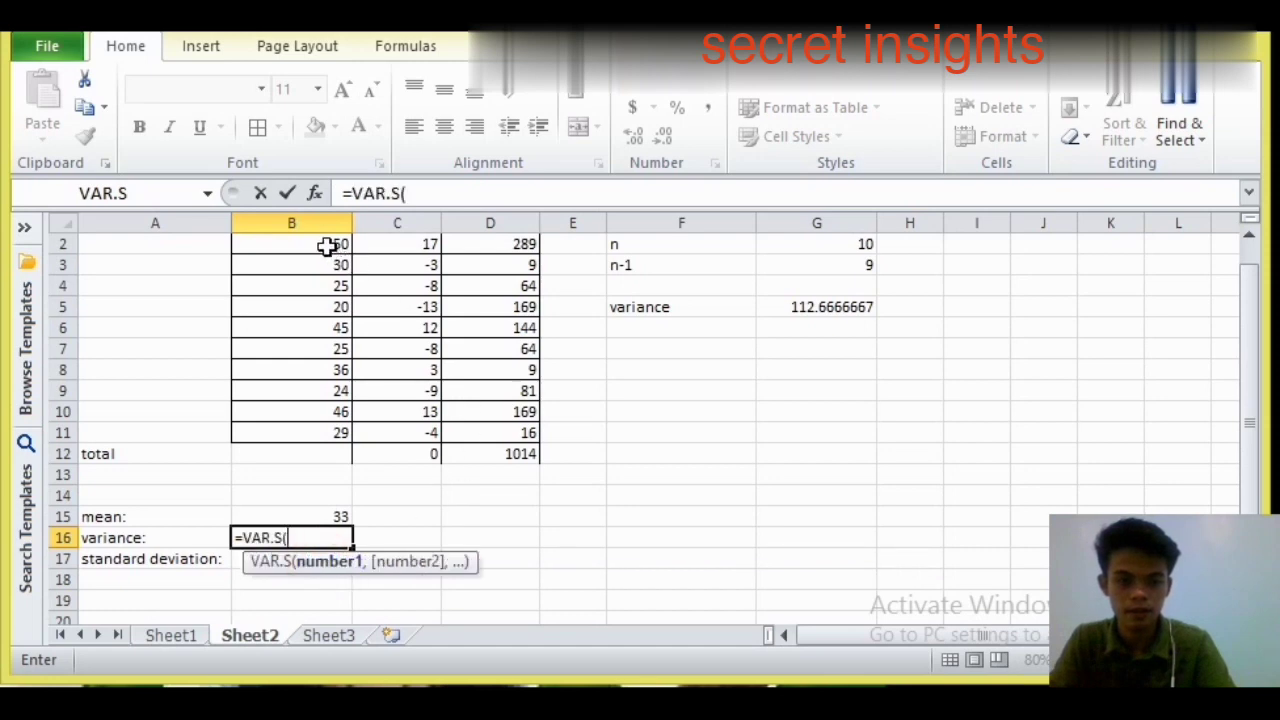
{"action": "left_click_drag", "start_coordinate": [328, 246], "coordinate": [347, 437]}
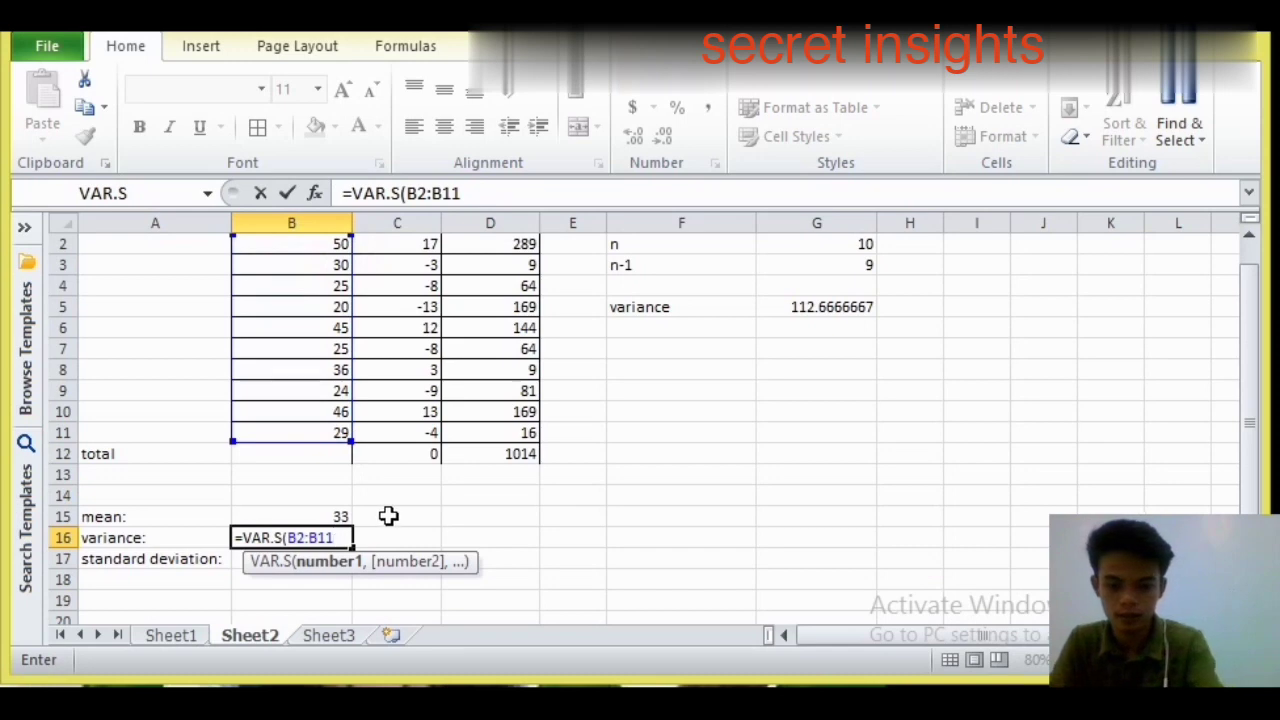
{"action": "type", "text": ")"}
{"action": "key", "text": "Return"}
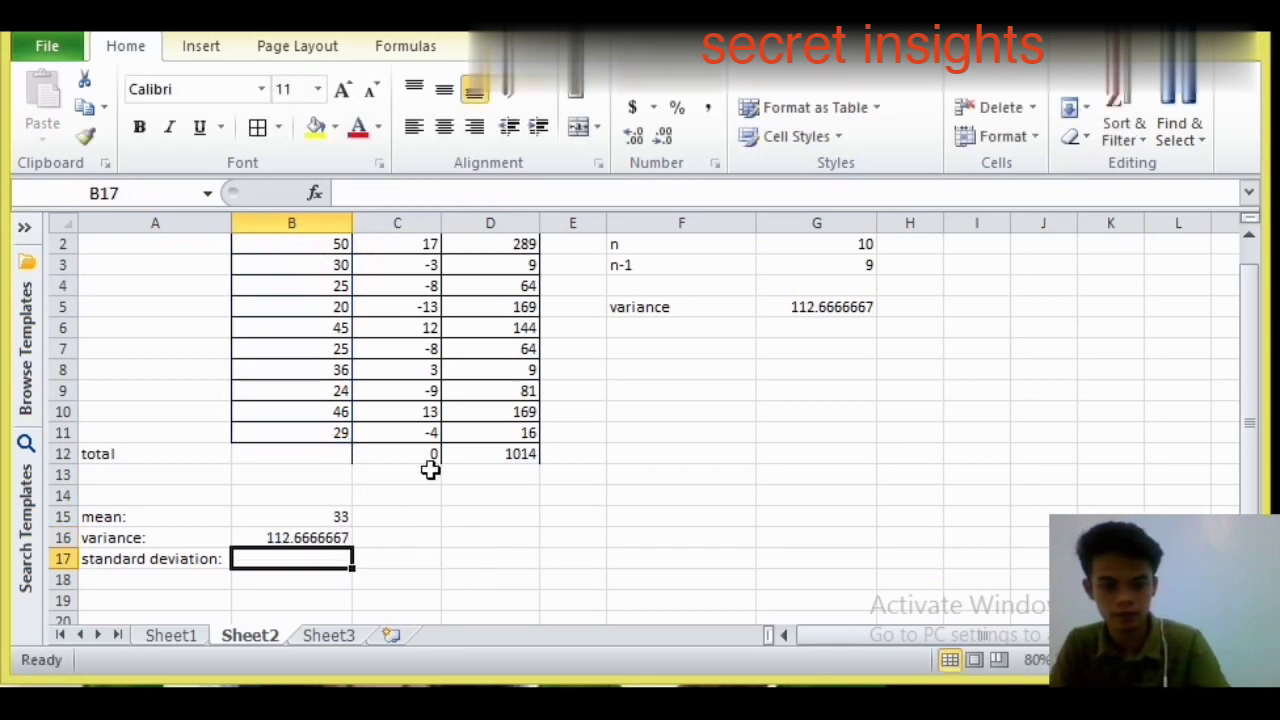
{"action": "left_click", "coordinate": [814, 306]}
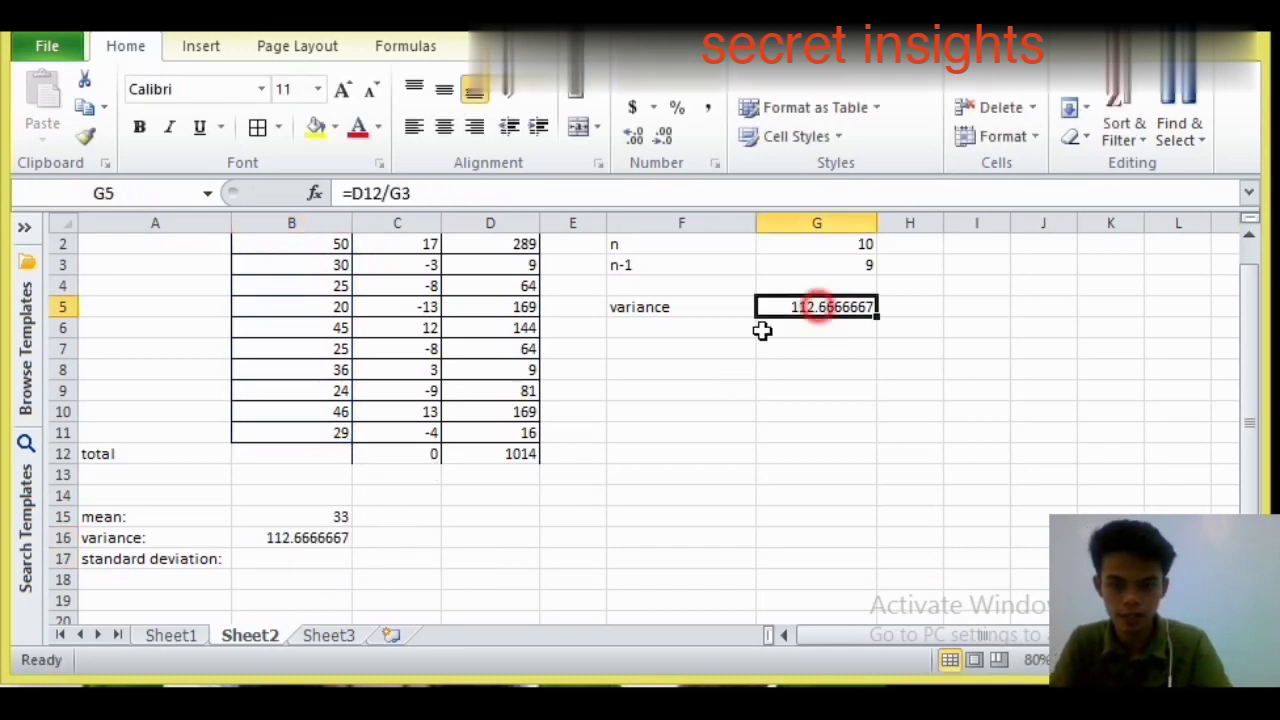
{"action": "left_click", "coordinate": [257, 540]}
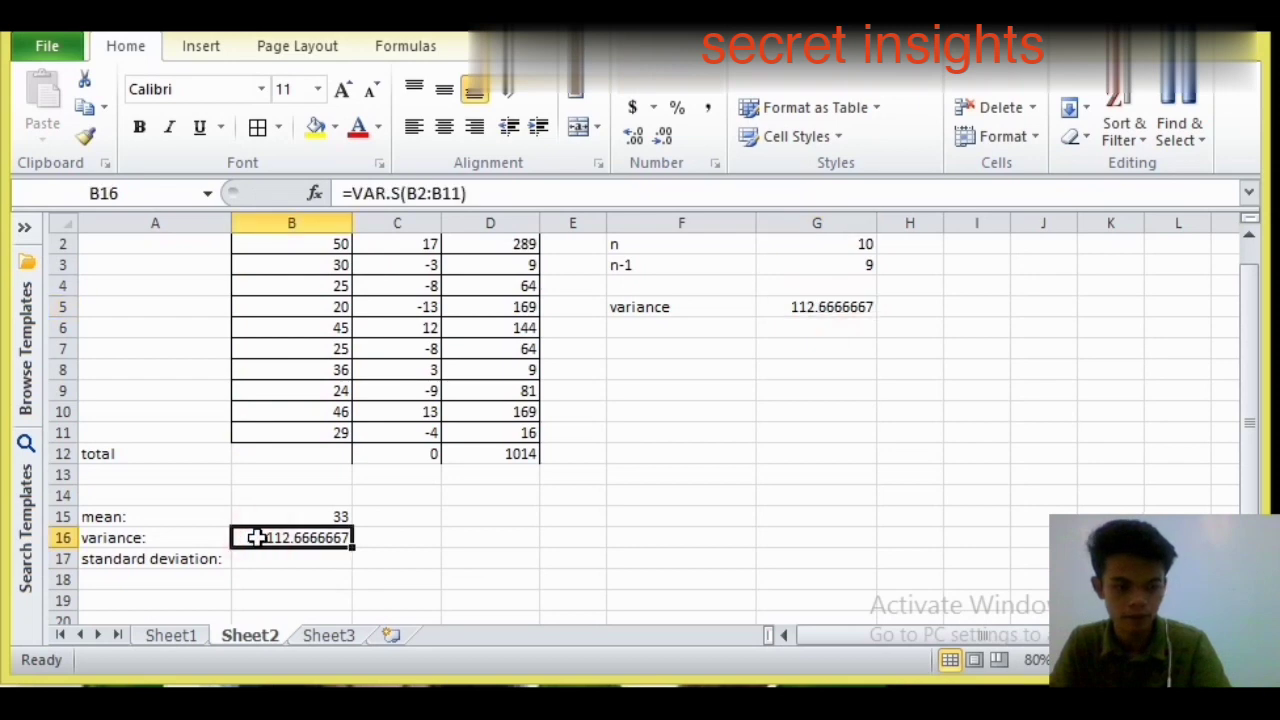
- Enter the label standard deviation in cell F6 and the formula =G5^.5 beside it in G6
{"action": "left_click", "coordinate": [780, 351]}
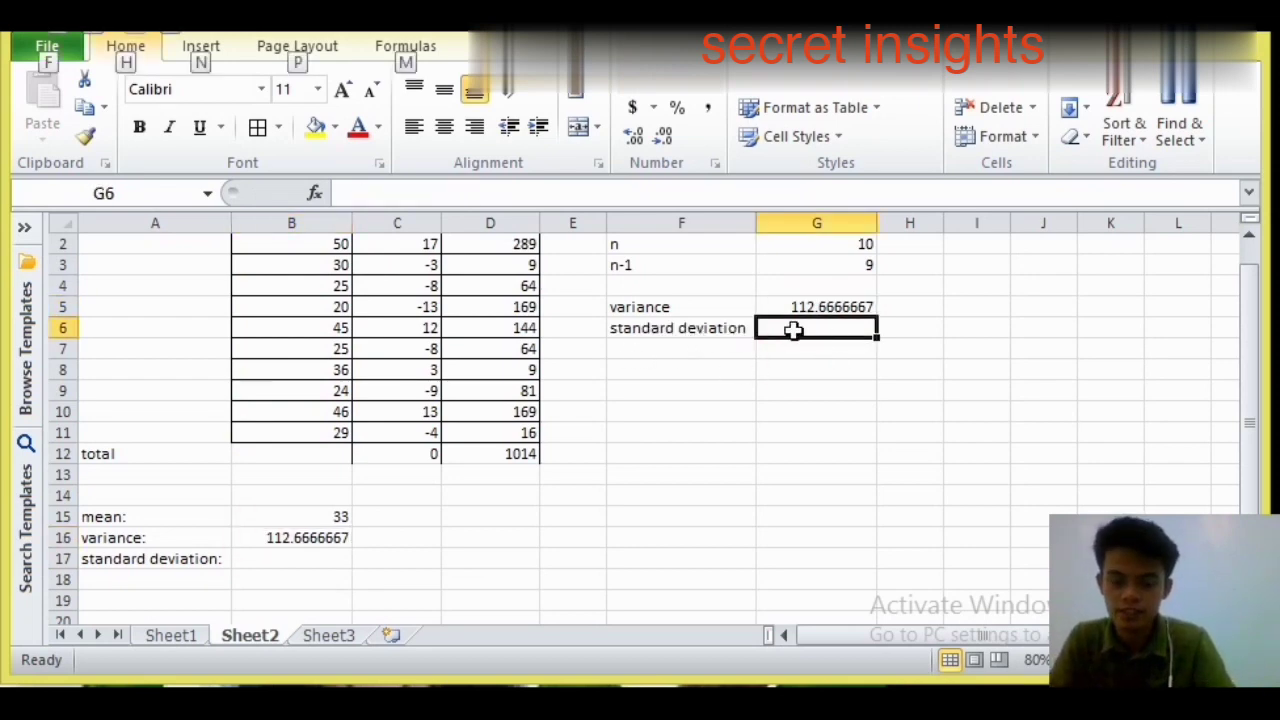
{"action": "left_click", "coordinate": [829, 352]}
{"action": "left_click", "coordinate": [826, 330]}
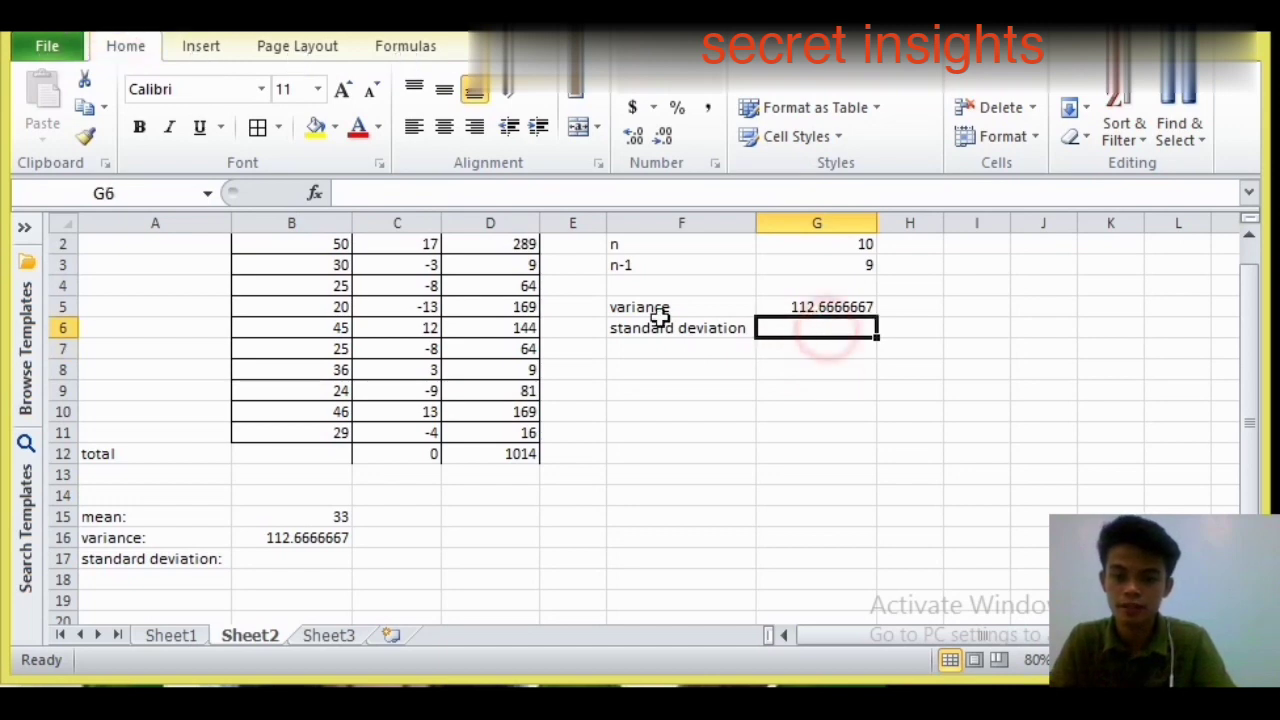
{"action": "left_click", "coordinate": [817, 307]}
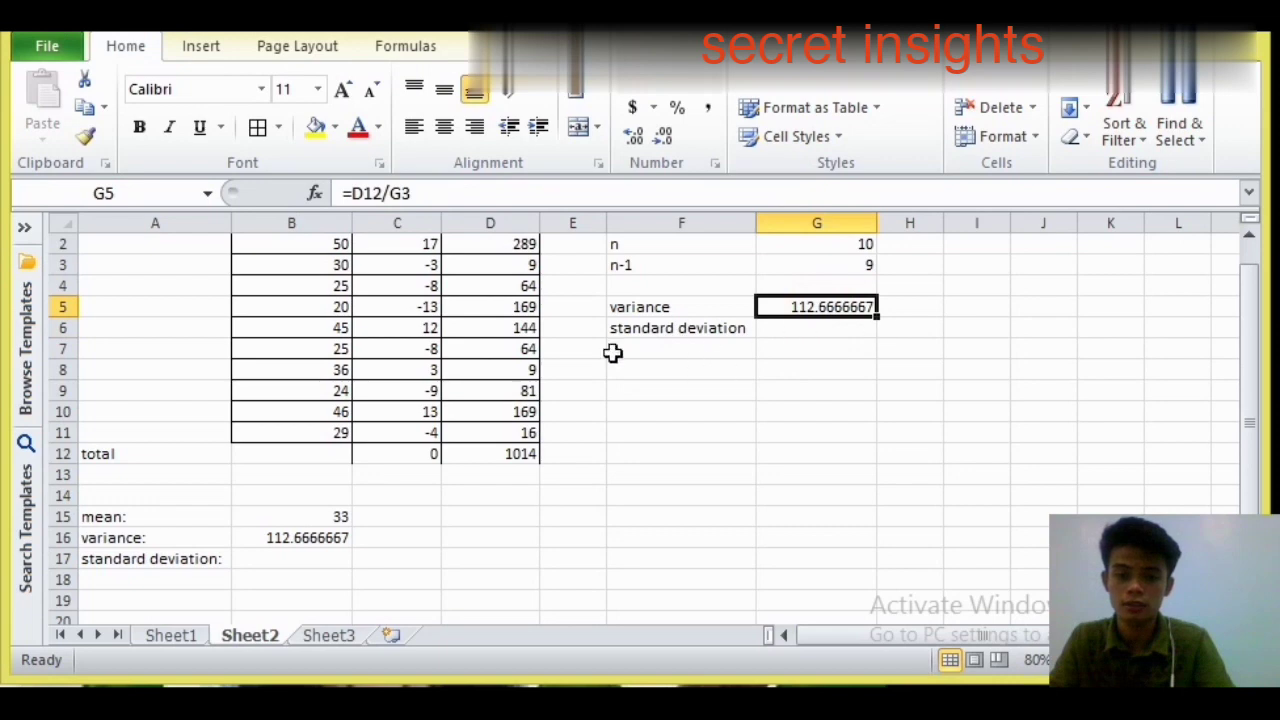
{"action": "left_click", "coordinate": [802, 335]}
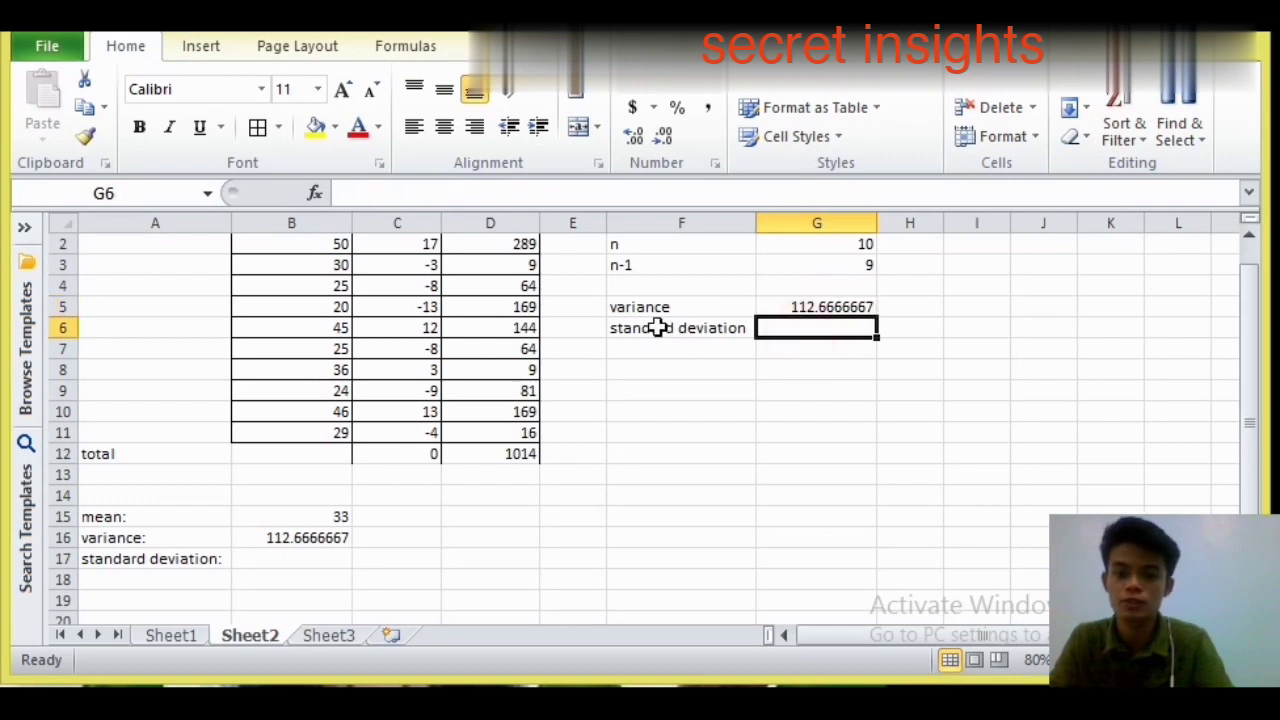
{"action": "left_click", "coordinate": [826, 303]}
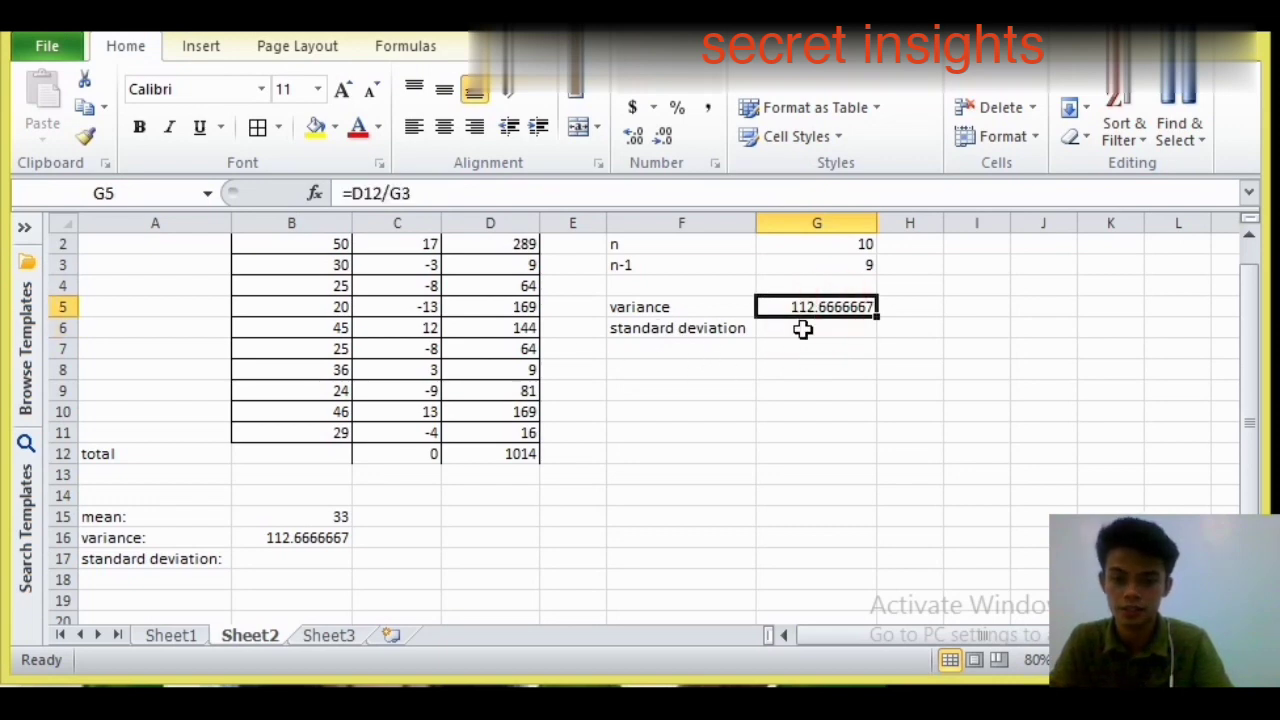
{"action": "left_click", "coordinate": [802, 328]}
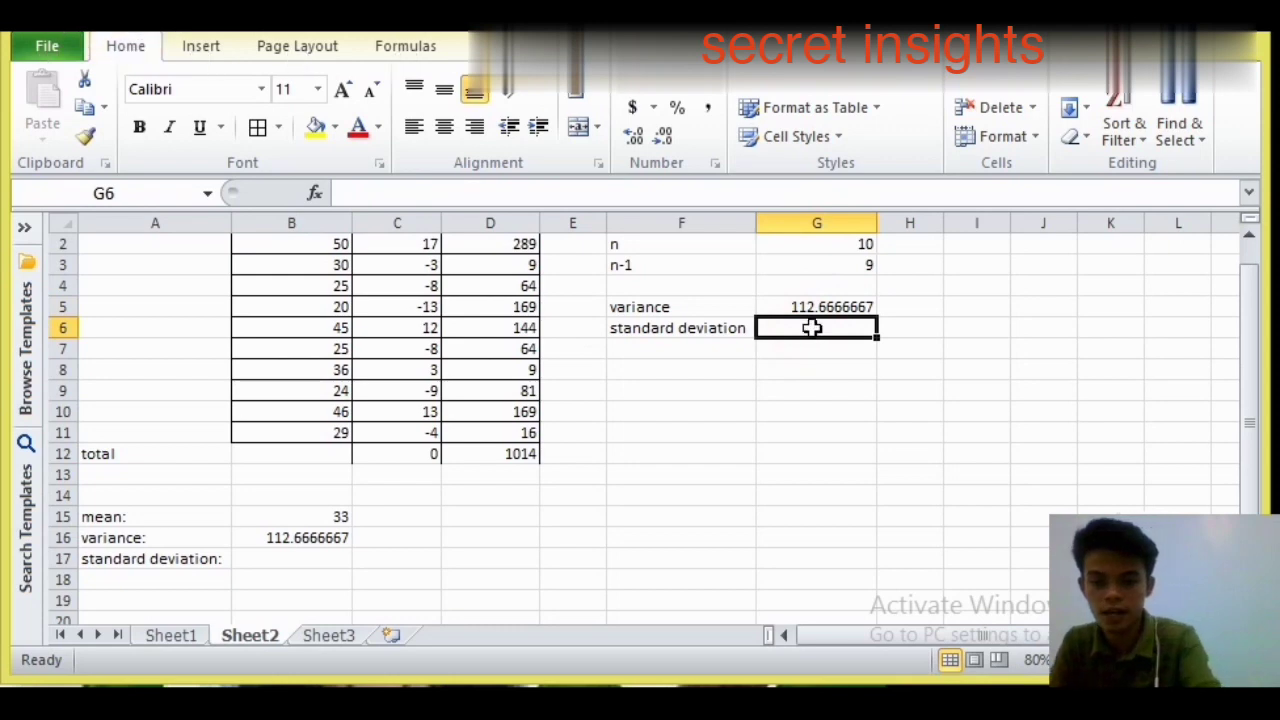
{"action": "type", "text": "="}
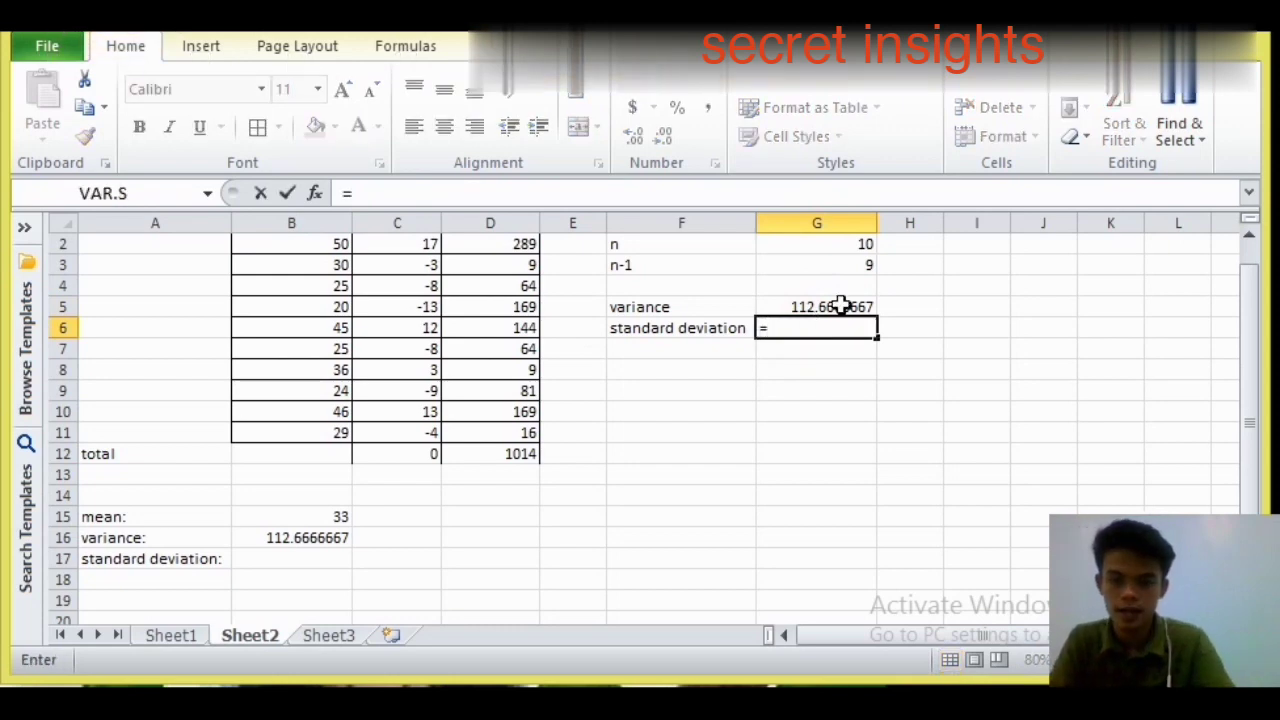
{"action": "left_click", "coordinate": [820, 306]}
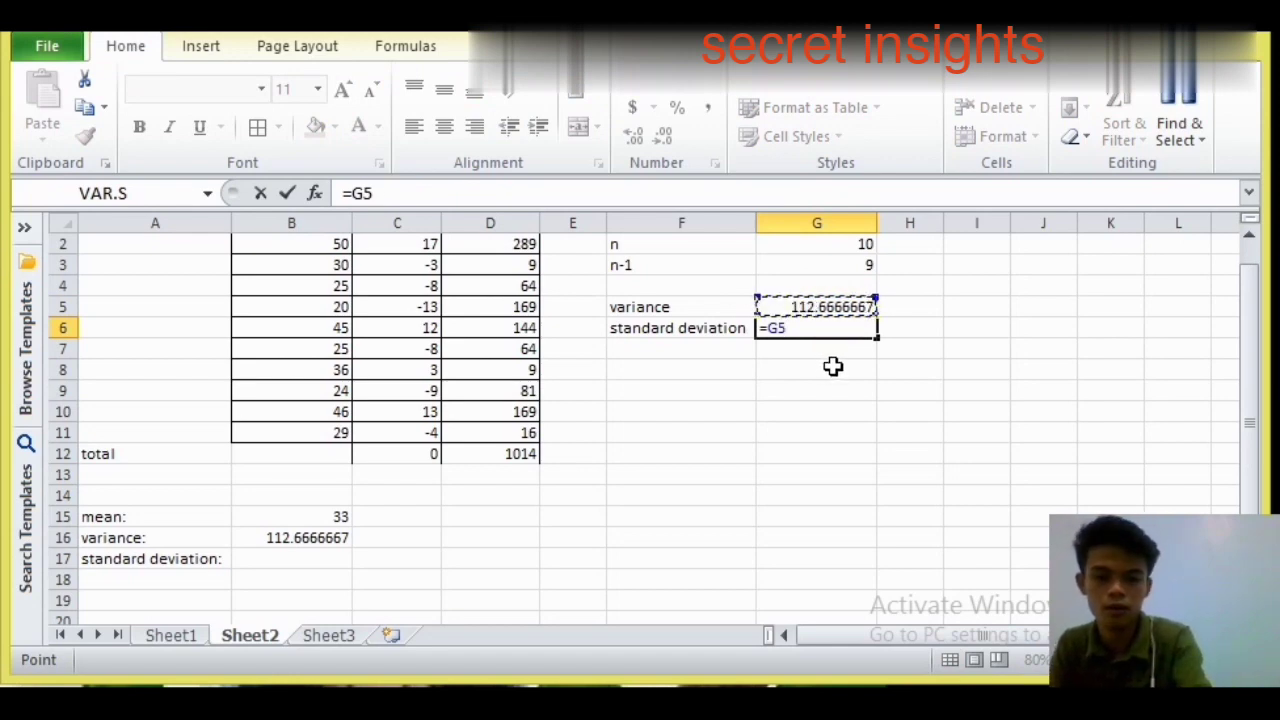
{"action": "type", "text": "^.5"}
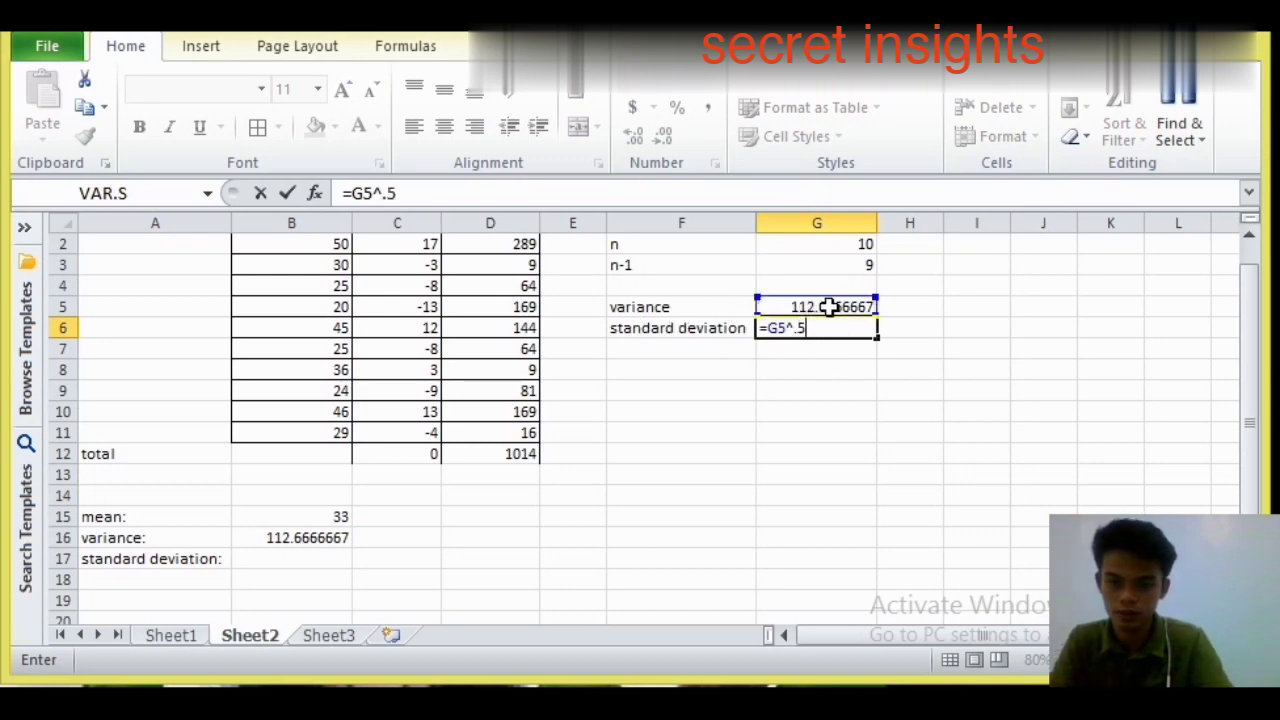
{"action": "key", "text": "Return"}
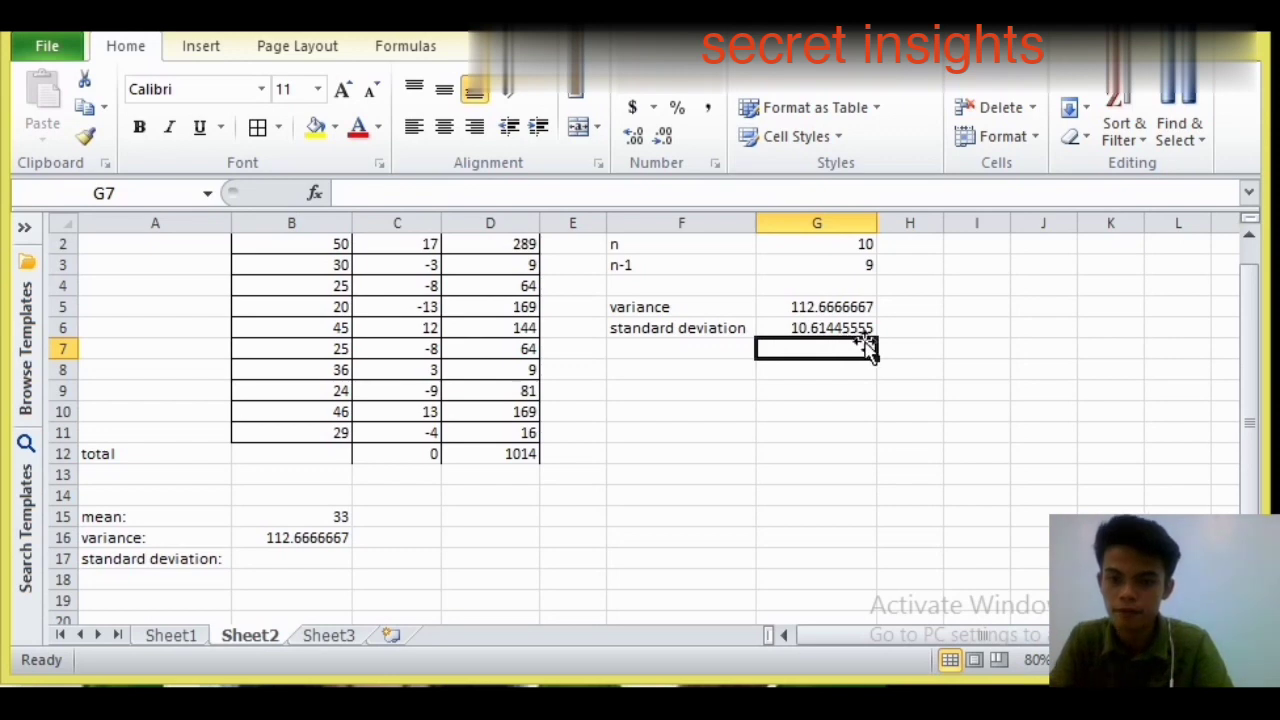
- Calculate the sample standard deviation in cell B17 with =STDEV.S(B2:B11)
{"action": "left_click", "coordinate": [240, 563]}
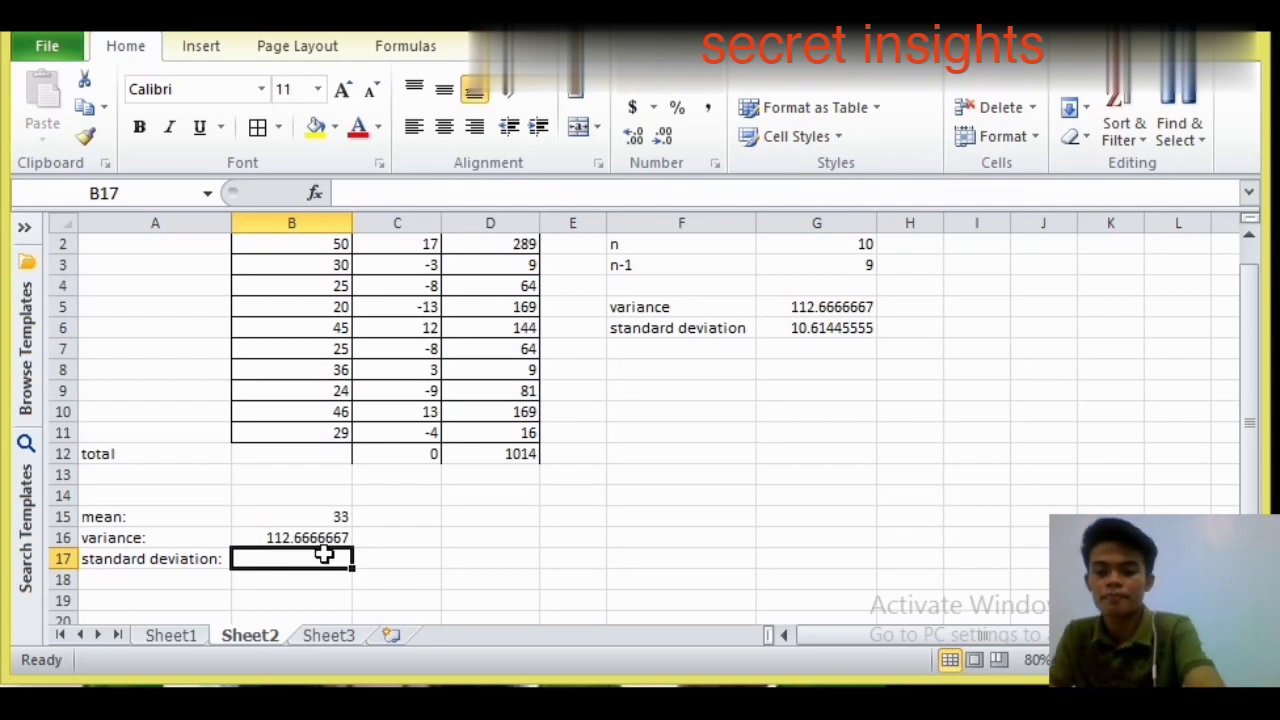
{"action": "type", "text": "="}
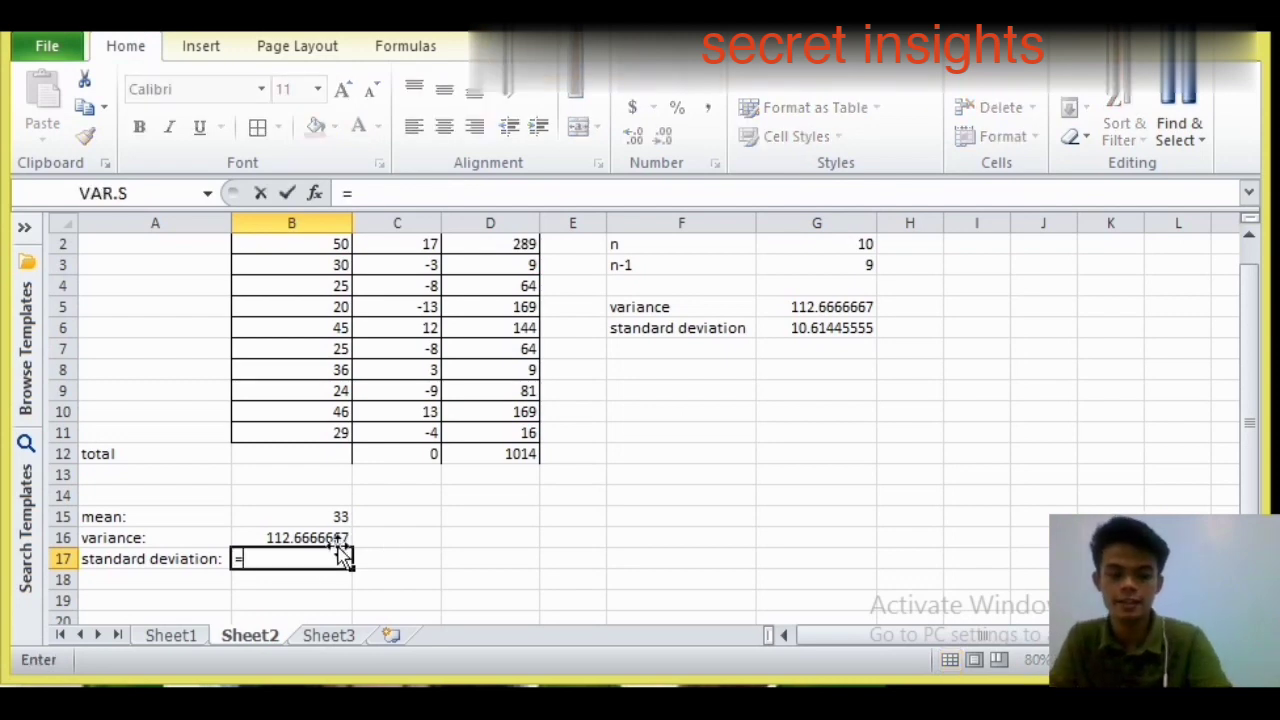
{"action": "type", "text": "st"}
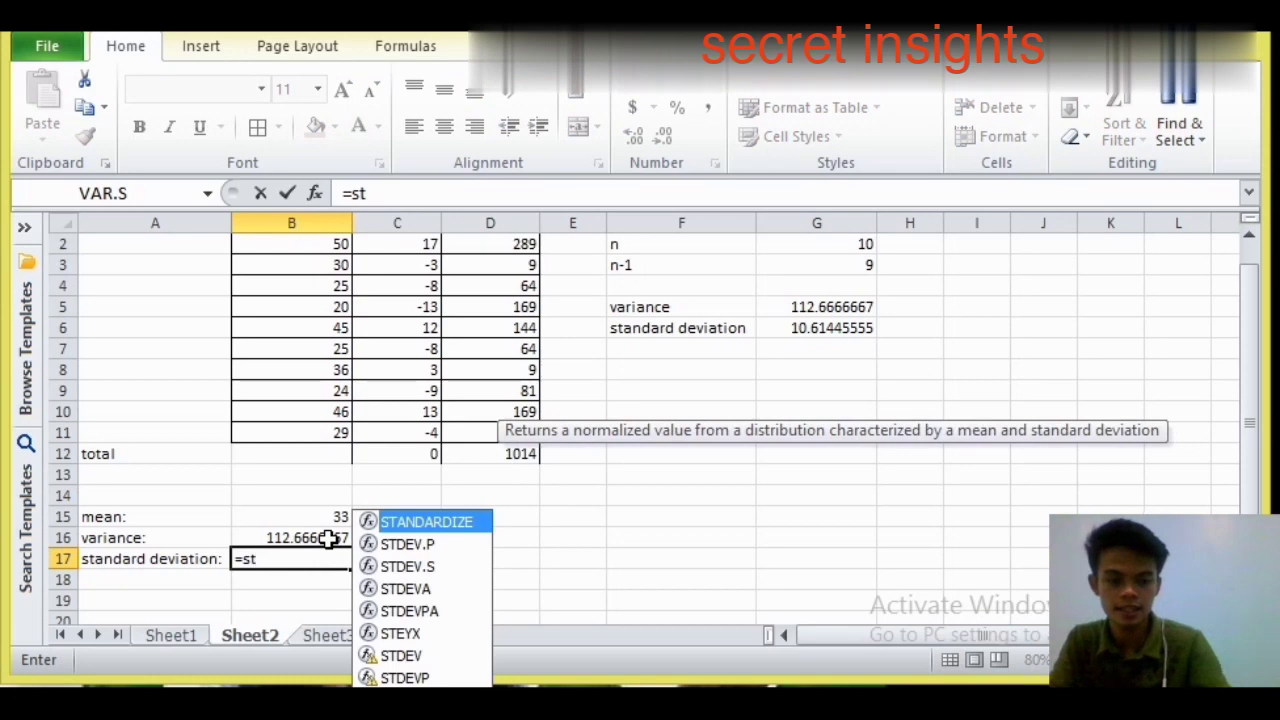
{"action": "type", "text": "dev"}
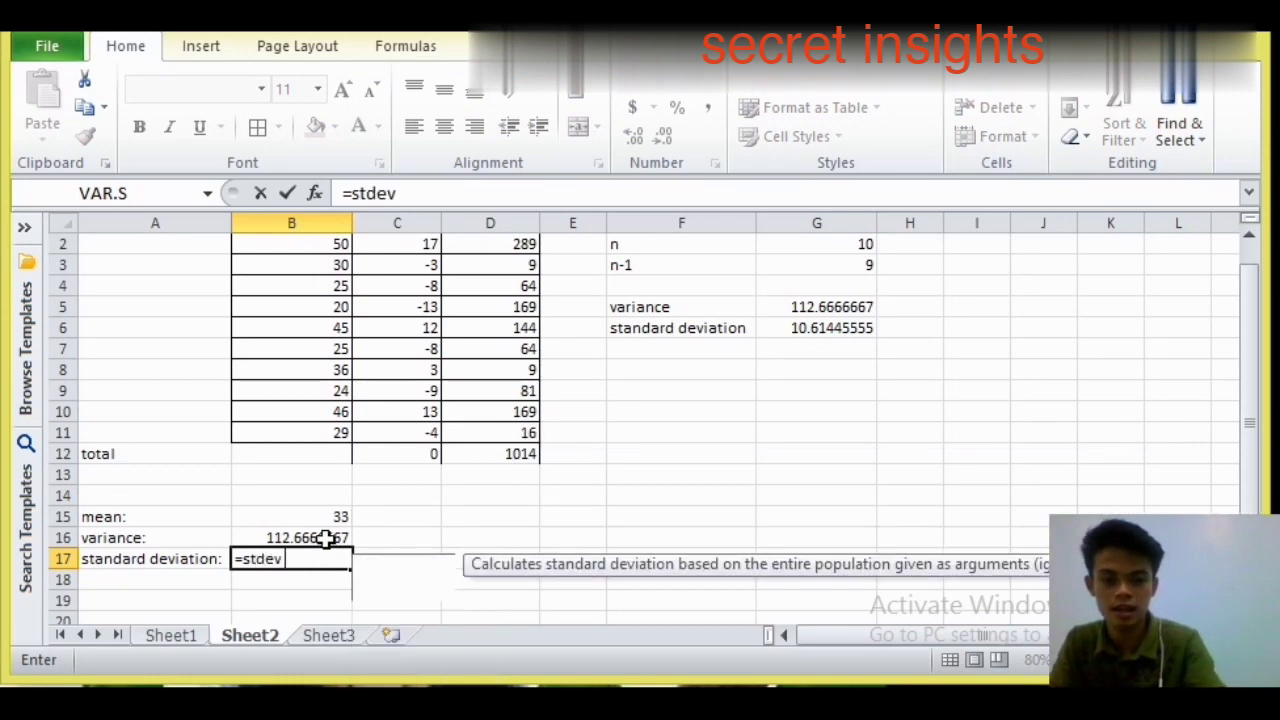
{"action": "type", "text": ".s"}
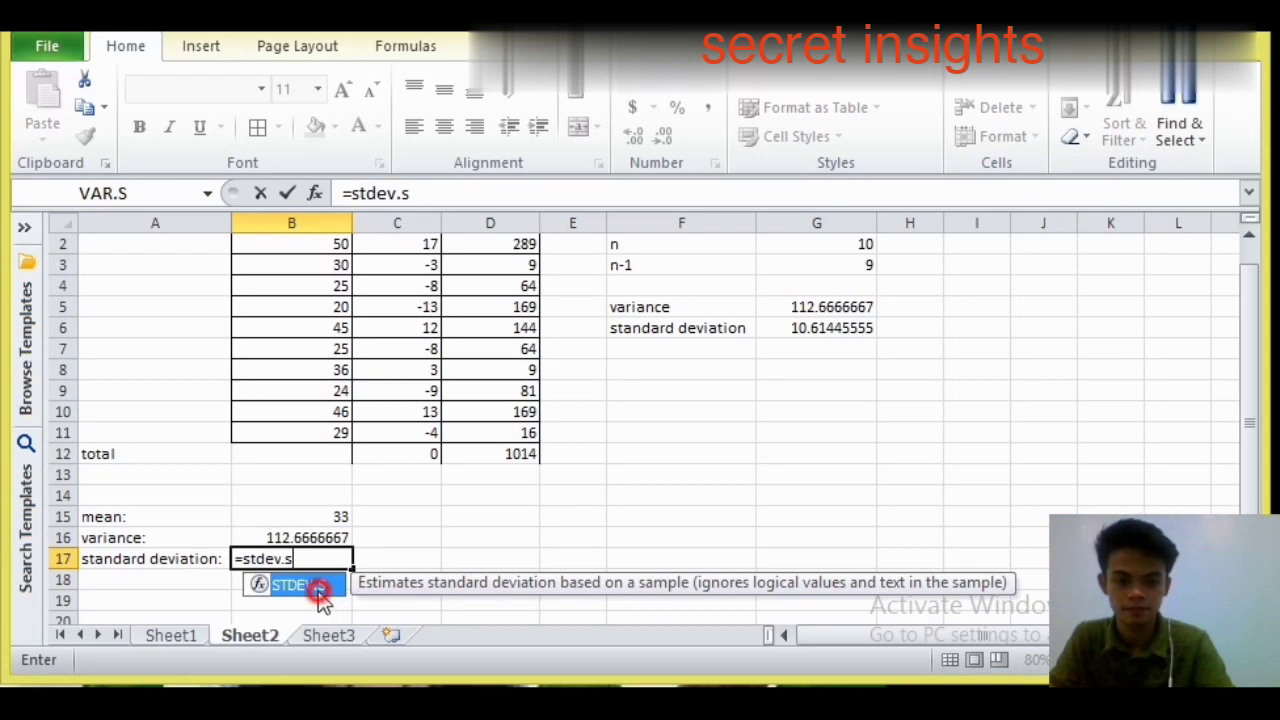
{"action": "double_click", "coordinate": [312, 585]}
{"action": "left_click", "coordinate": [320, 243]}
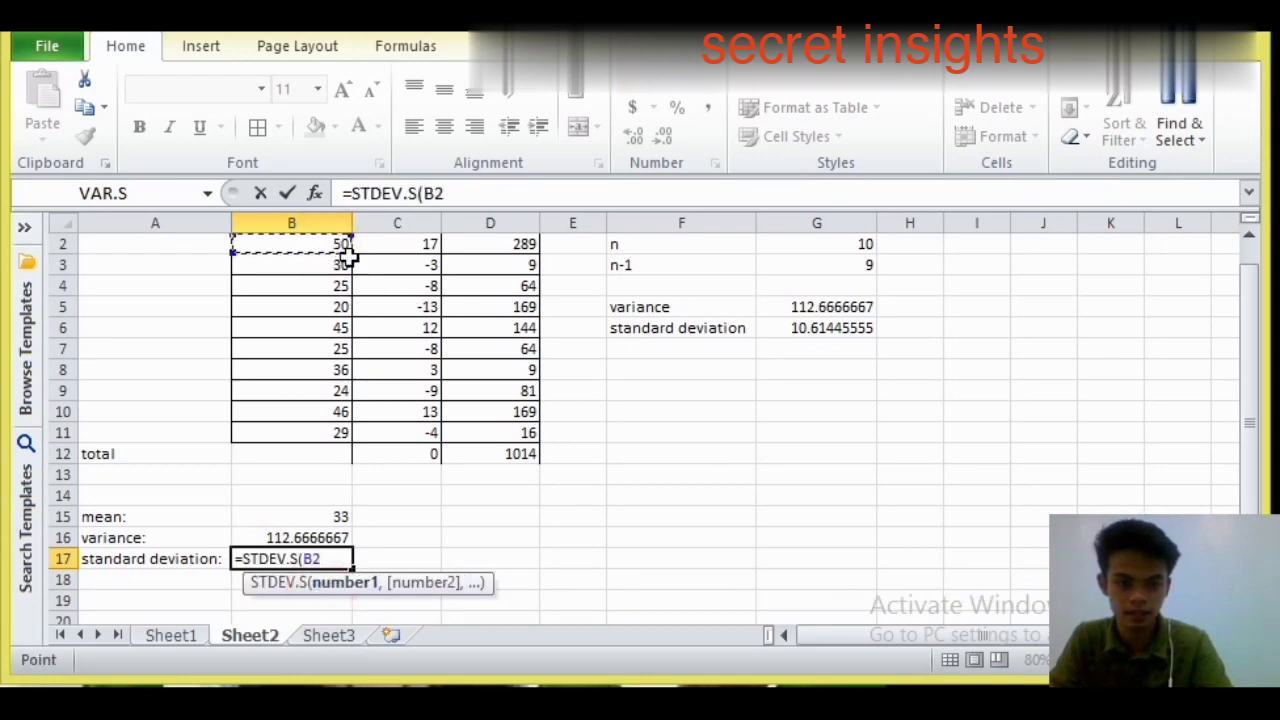
{"action": "left_click_drag", "start_coordinate": [347, 258], "coordinate": [346, 436]}
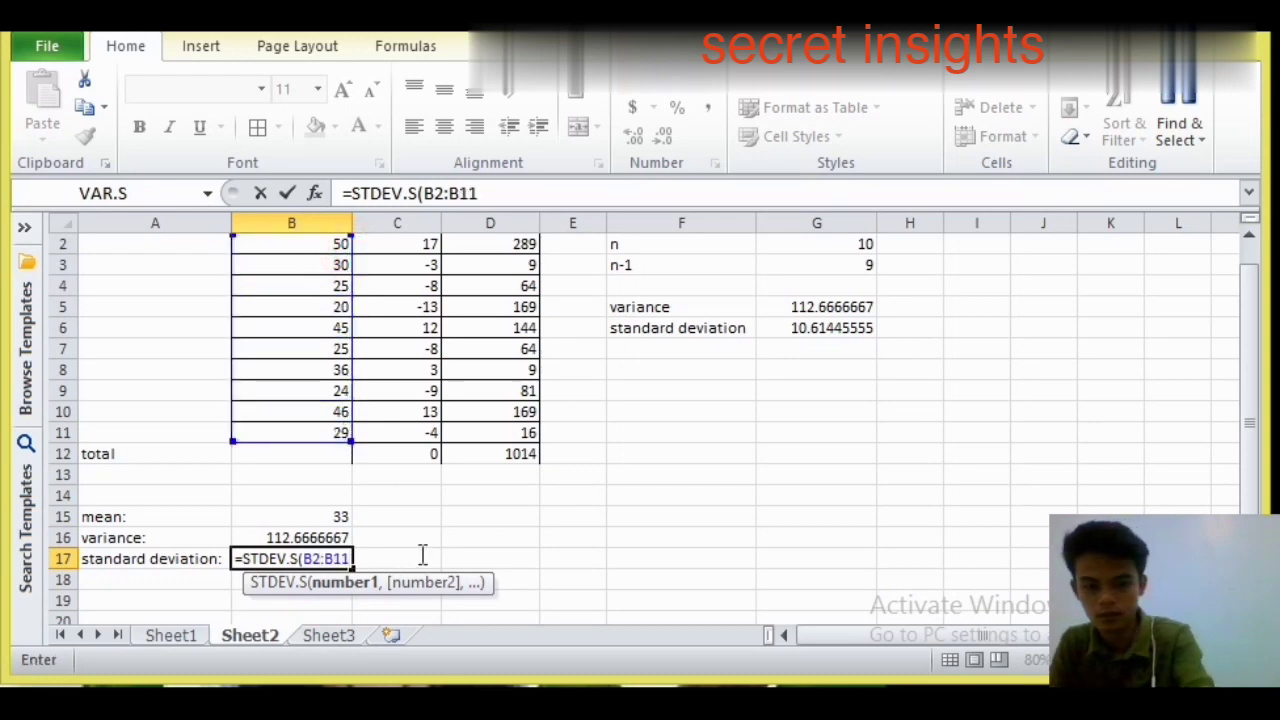
{"action": "type", "text": ")"}
{"action": "key", "text": "Return"}
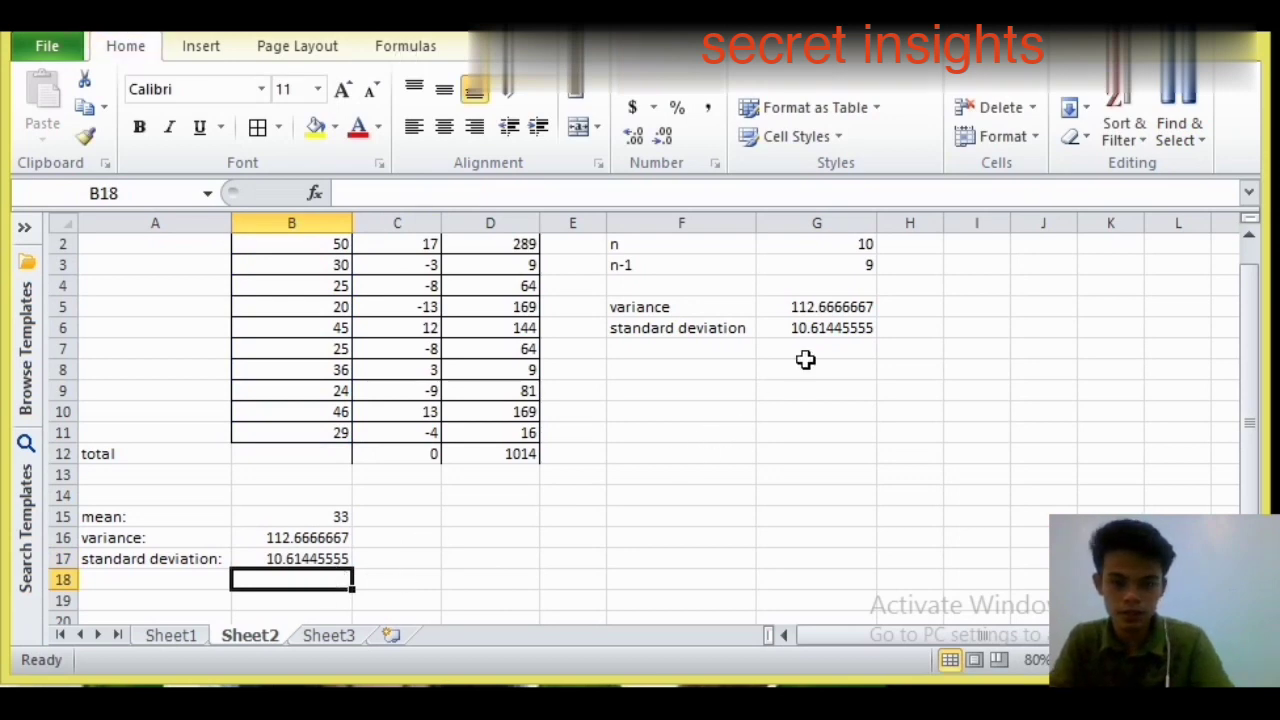
- Compare the manual variance and standard deviation in G5:G6 with the function results in B16:B17
{"action": "left_click", "coordinate": [808, 330]}
{"action": "left_click", "coordinate": [334, 558]}
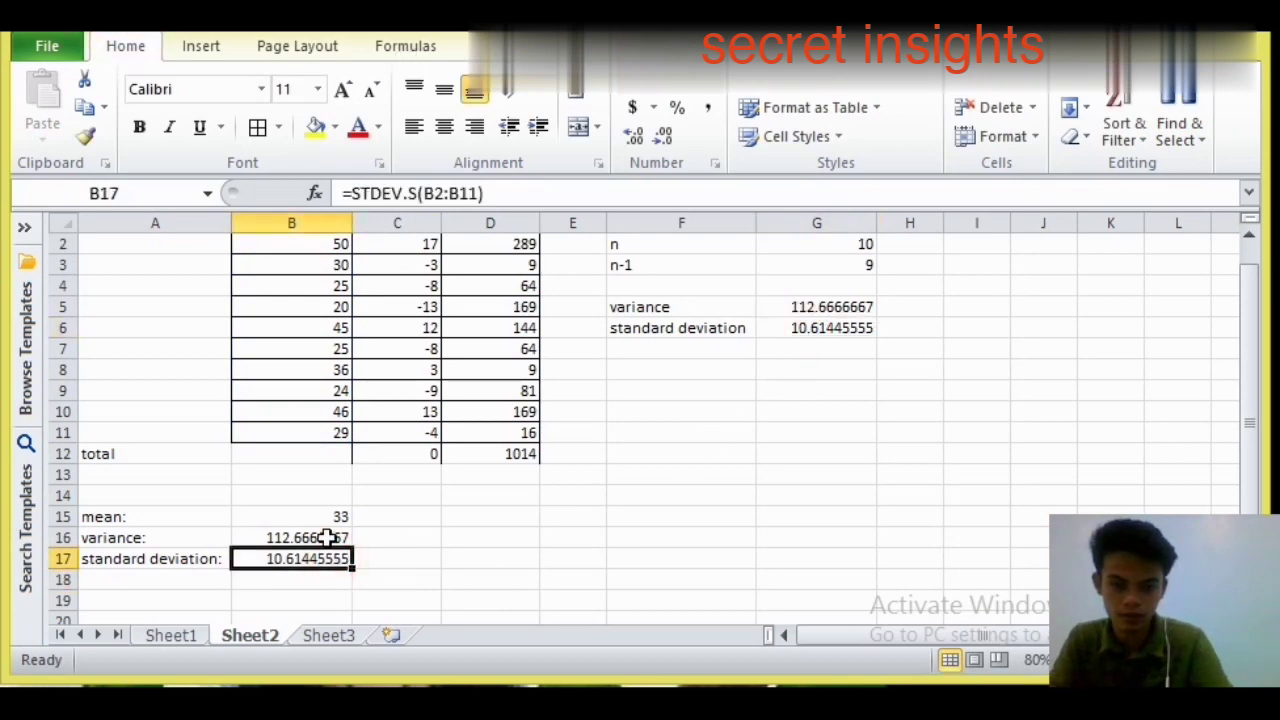
{"action": "left_click", "coordinate": [334, 537]}
{"action": "left_click", "coordinate": [815, 307]}
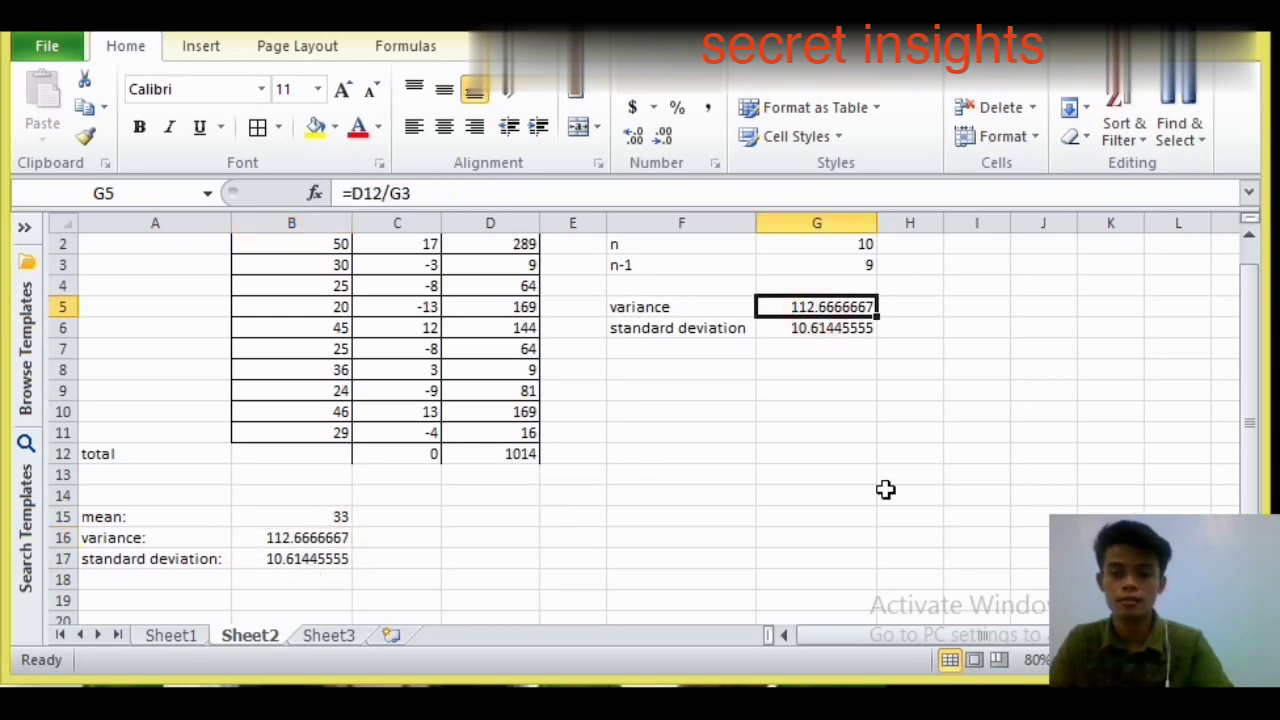
{"action": "left_click", "coordinate": [666, 309]}
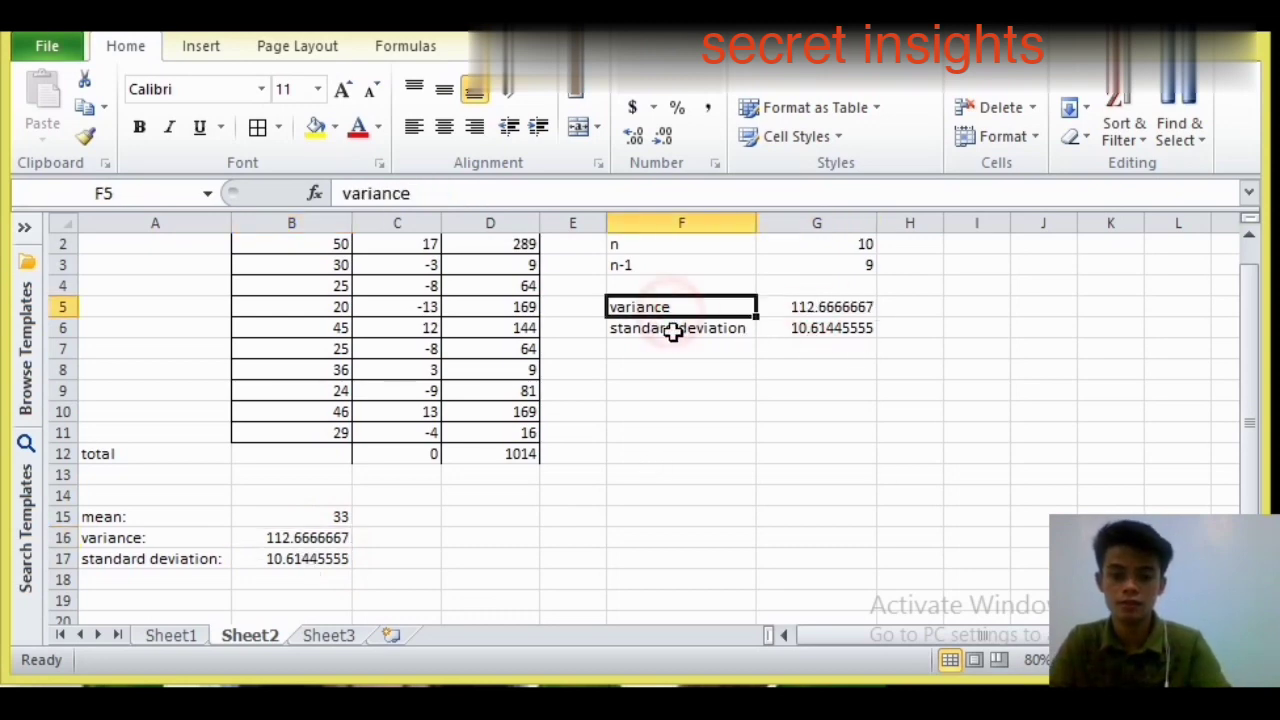
{"action": "left_click", "coordinate": [683, 335]}
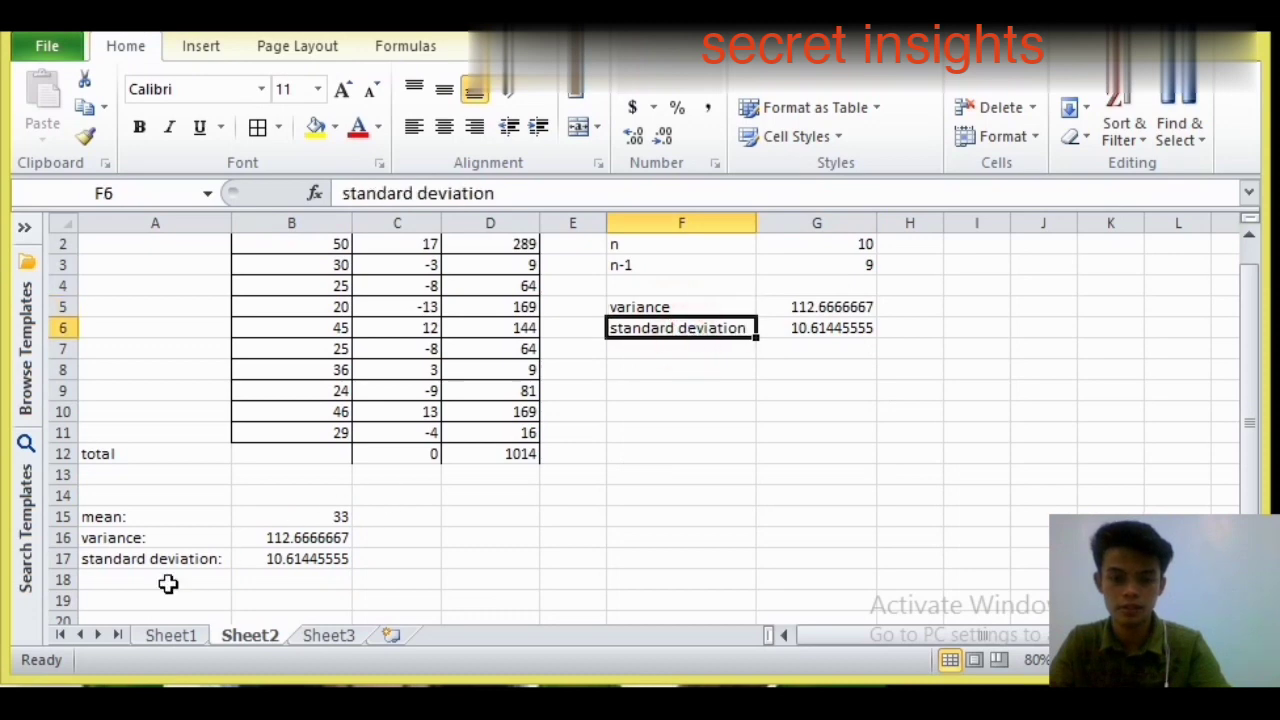